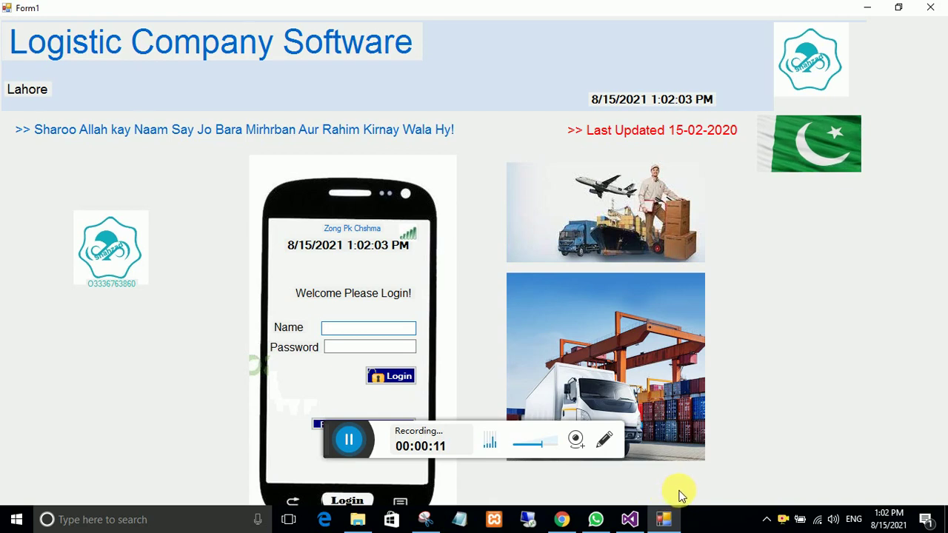
# Step: Browse the YouTube channel page, then return to the logistics software login screen
pyautogui.click(561, 521)
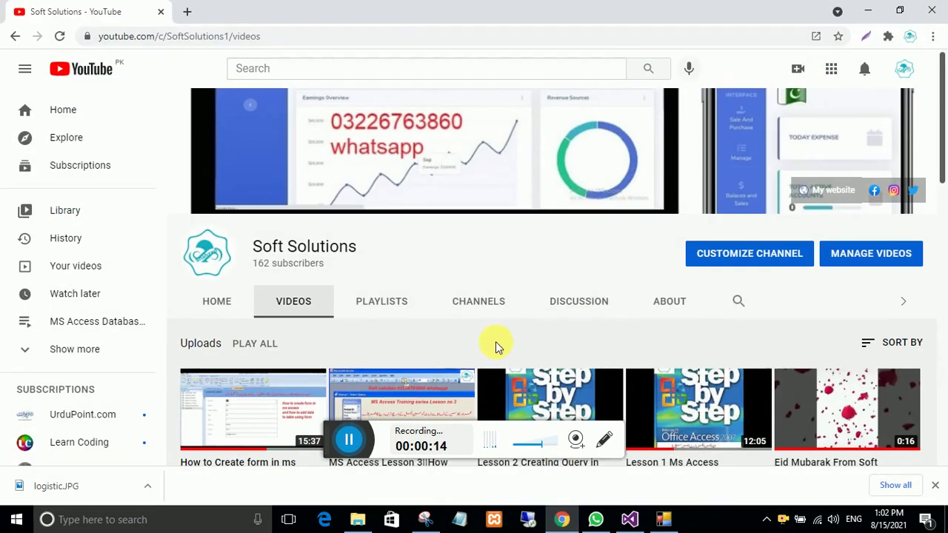
pyautogui.scroll(-2, 521, 298)
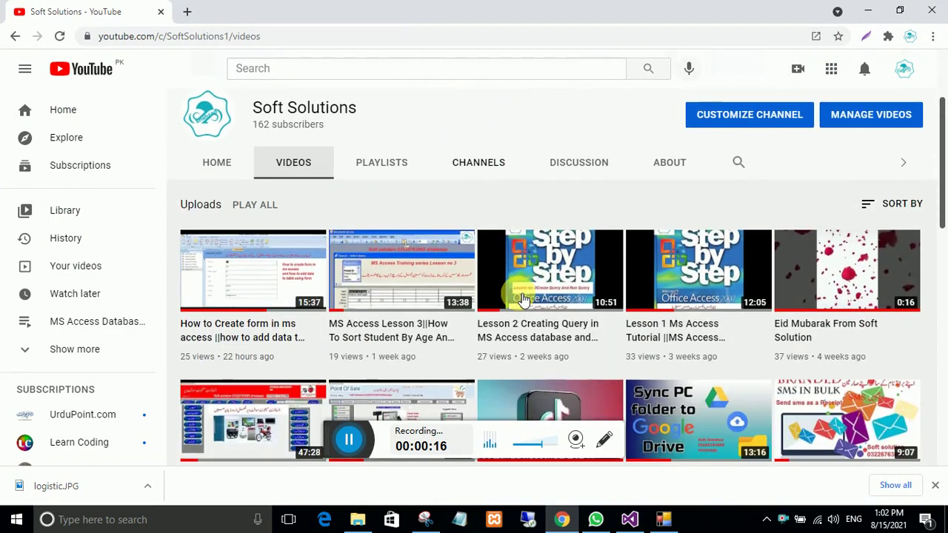
pyautogui.scroll(1, 518, 296)
pyautogui.scroll(1, 521, 298)
pyautogui.scroll(-4, 523, 299)
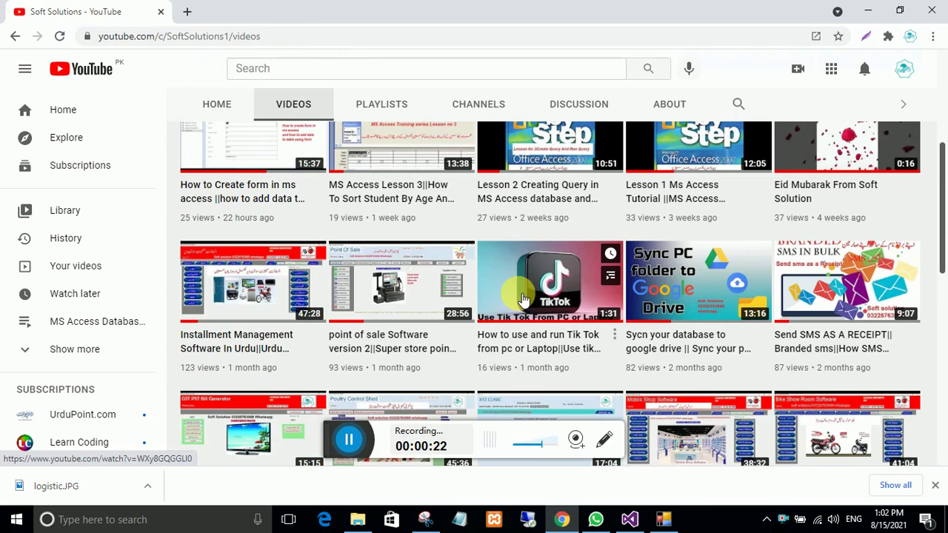
pyautogui.scroll(-8, 523, 299)
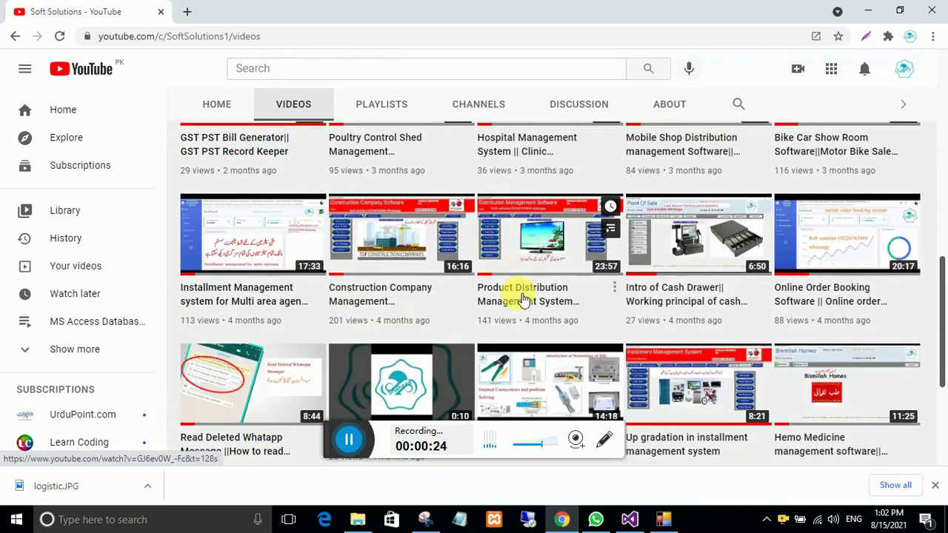
pyautogui.scroll(4, 523, 296)
pyautogui.scroll(10, 523, 298)
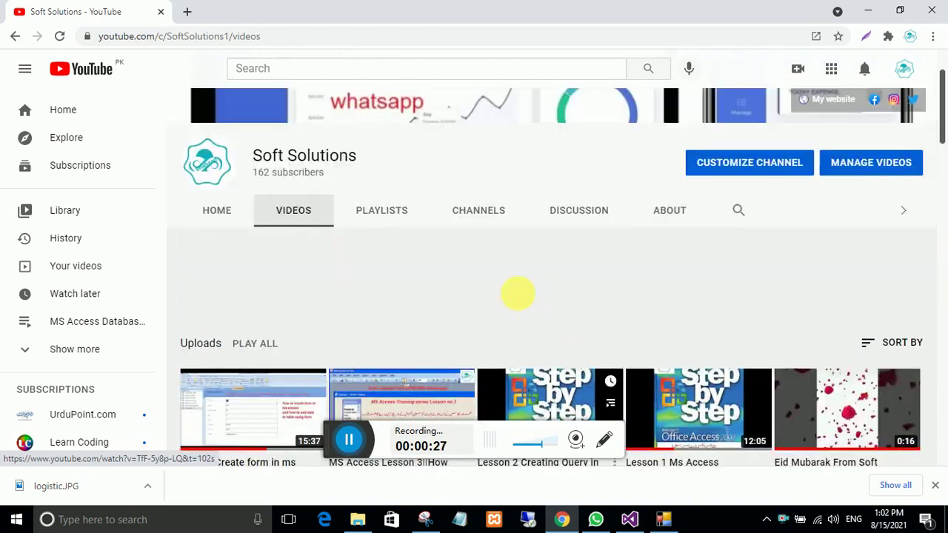
pyautogui.scroll(-3, 522, 298)
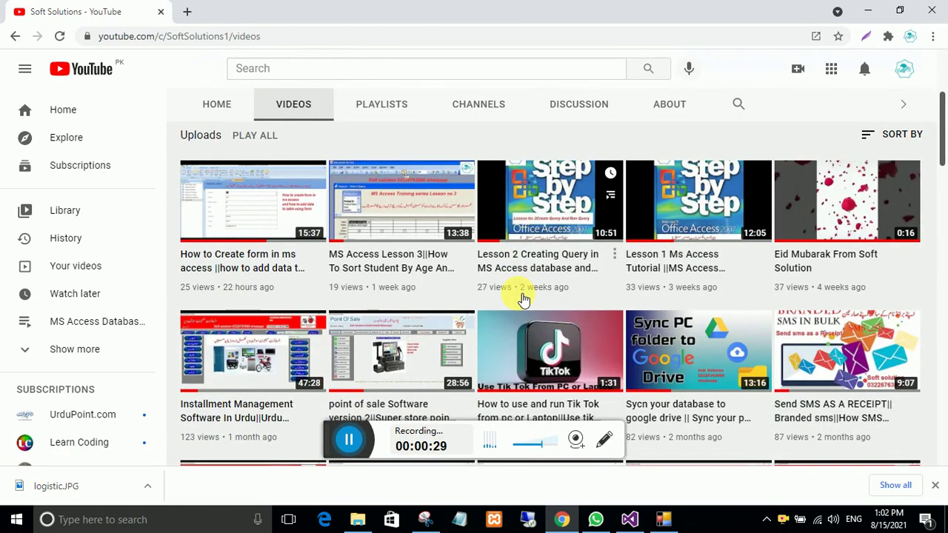
pyautogui.scroll(3, 523, 298)
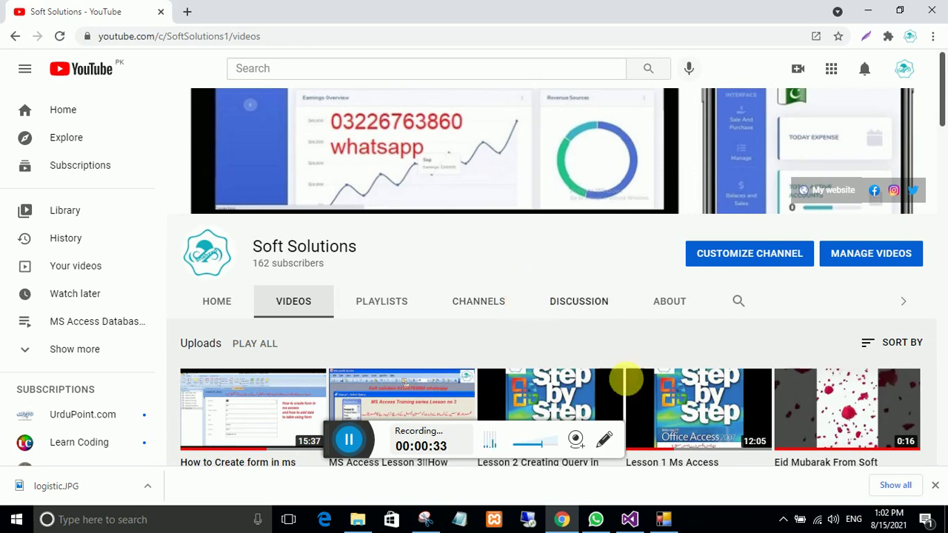
pyautogui.click(663, 518)
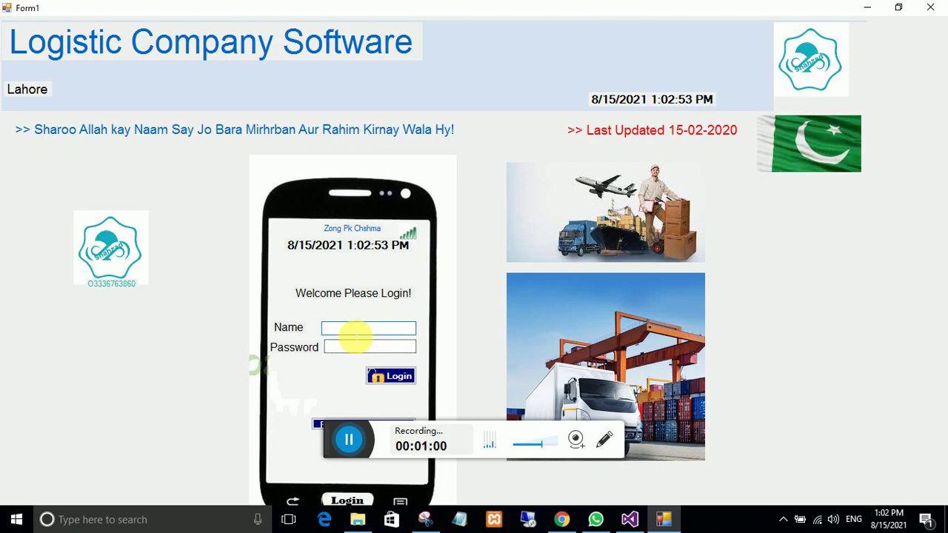
# Step: Restore the login window and sign in with the admin username and password
pyautogui.click(881, 16)
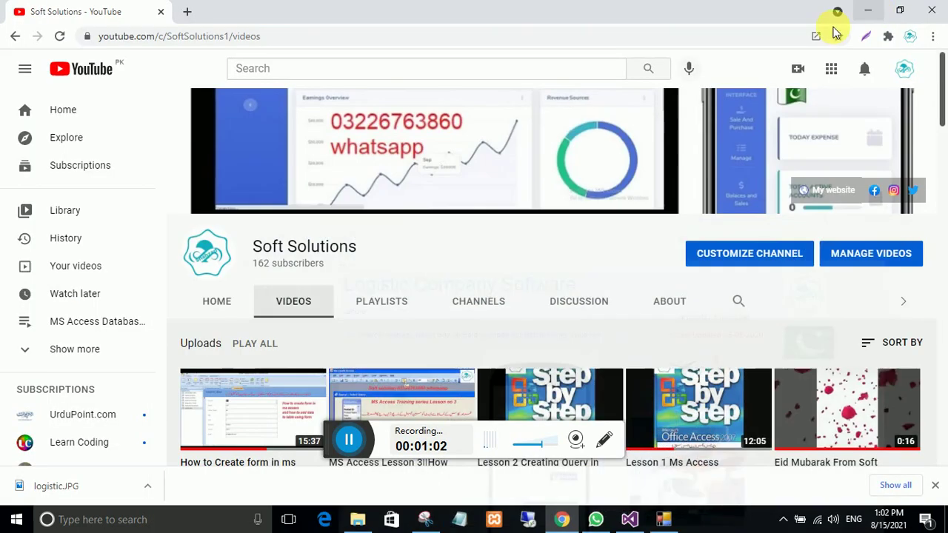
pyautogui.click(873, 15)
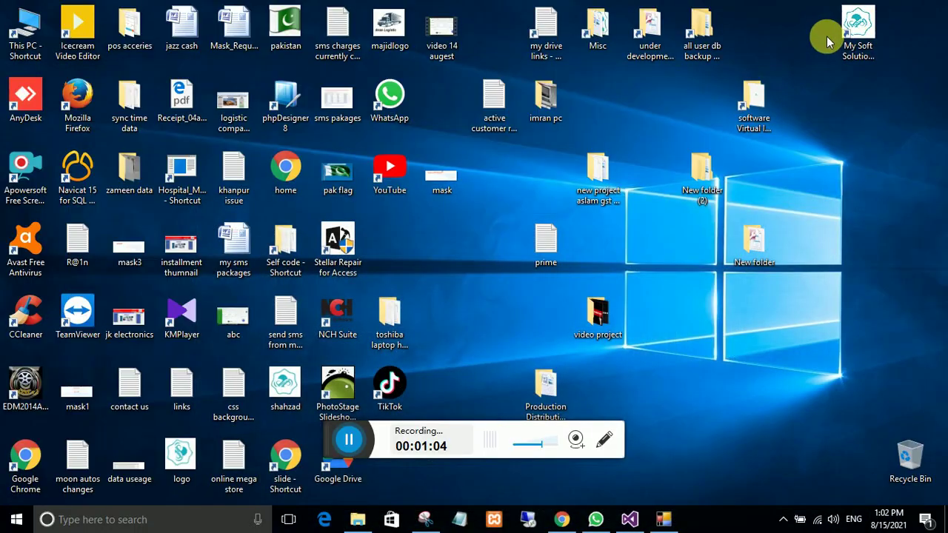
pyautogui.click(663, 519)
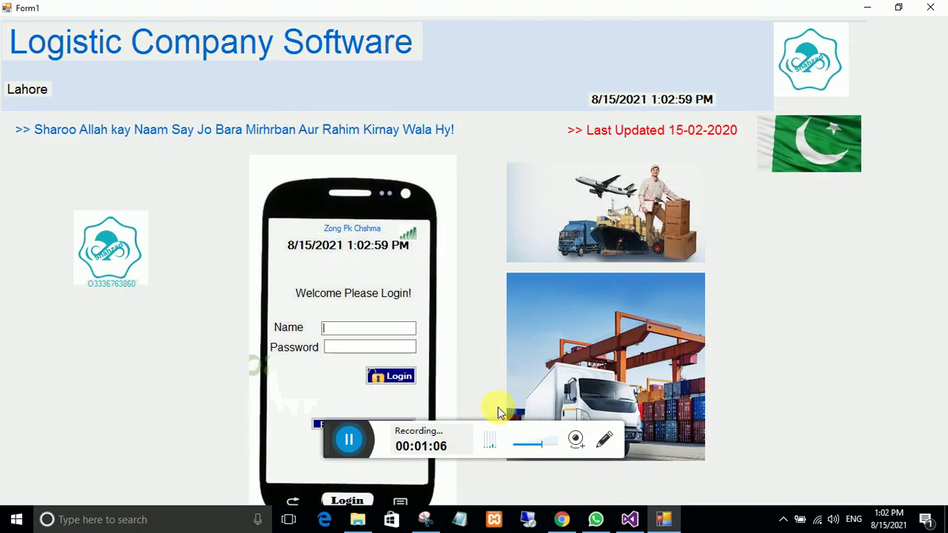
pyautogui.write('abc')
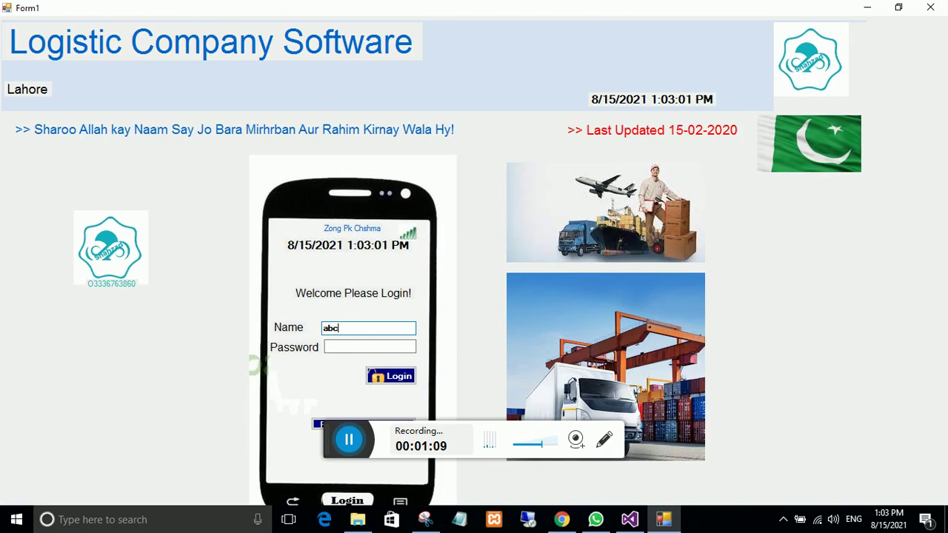
pyautogui.press('Tab')
pyautogui.write('123')
pyautogui.press('Return')
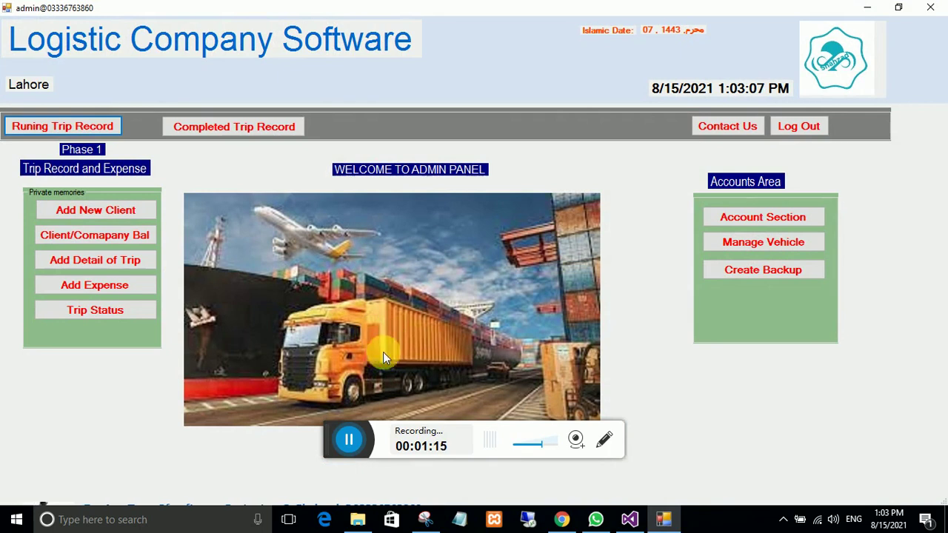
# Step: Open Manage Vehicle from the Accounts Area to show the Add/Update Vehicle screen
pyautogui.click(346, 440)
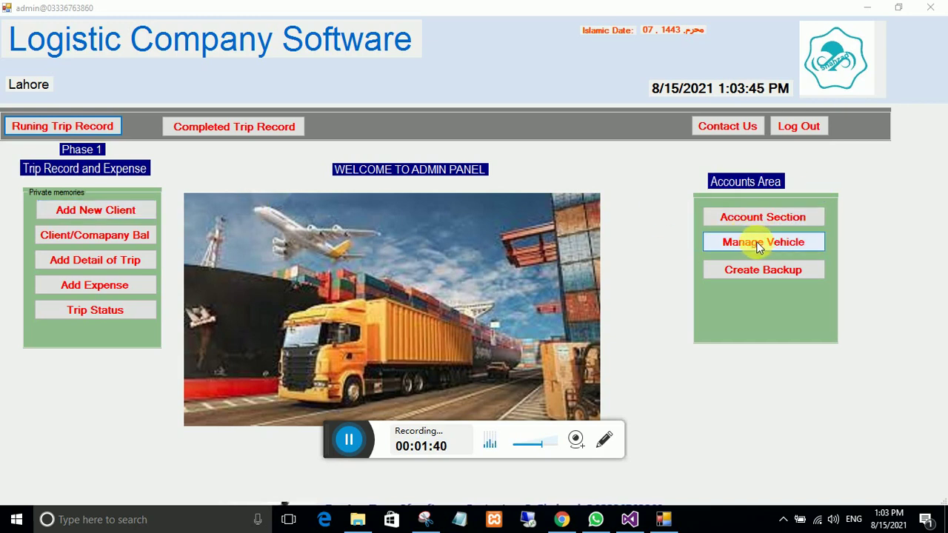
pyautogui.click(757, 244)
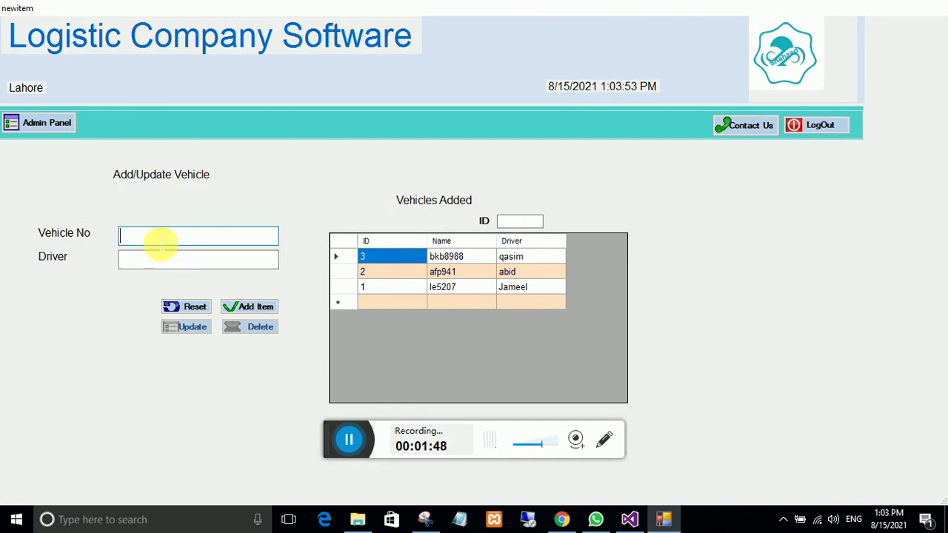
# Step: Add vehicle ke5505 with its driver's name and confirm the save
pyautogui.write('ke5505')
pyautogui.click(152, 259)
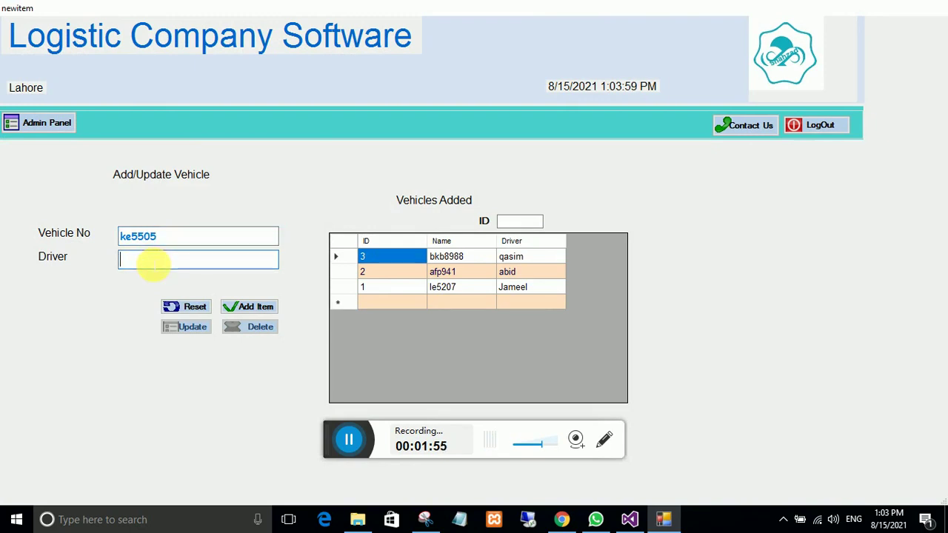
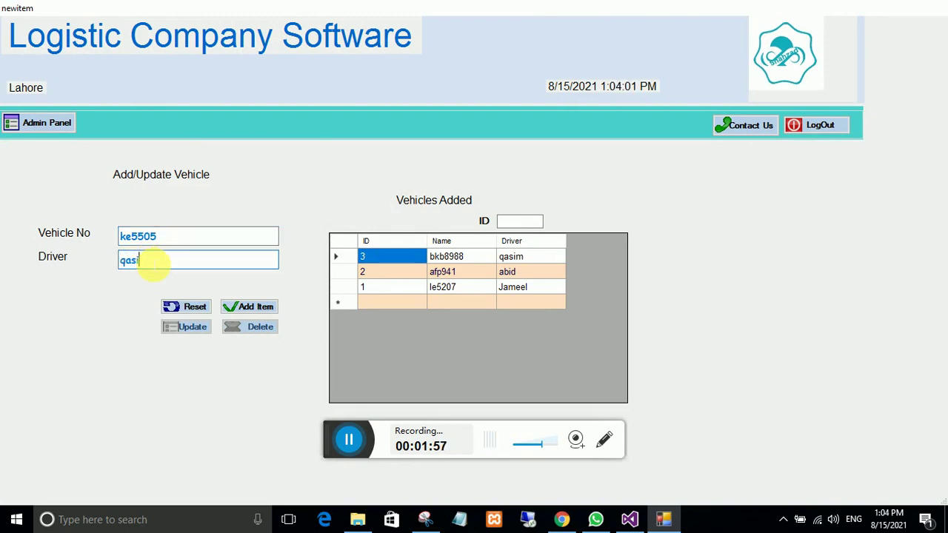
pyautogui.click(249, 307)
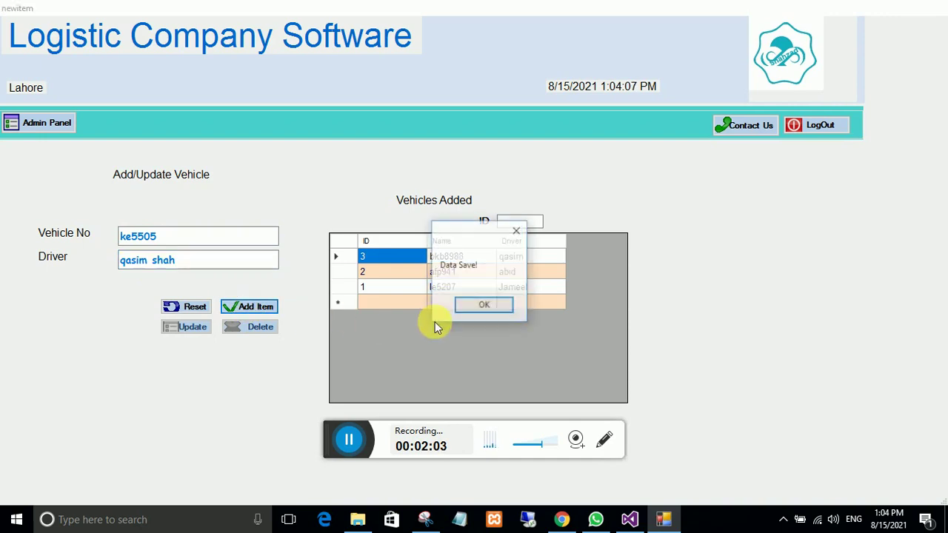
pyautogui.click(488, 310)
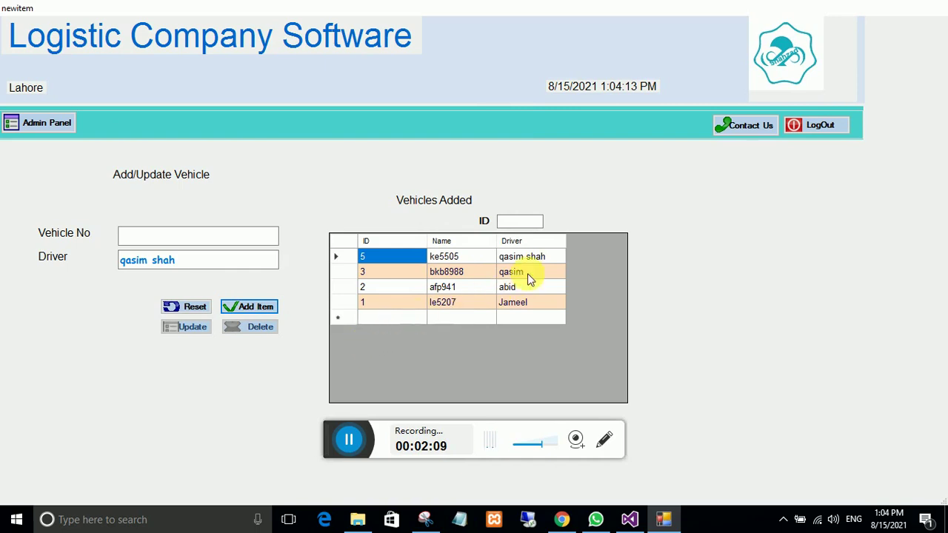
# Step: Load the ke5505 record back into the form, then return to the admin panel
pyautogui.click(446, 259)
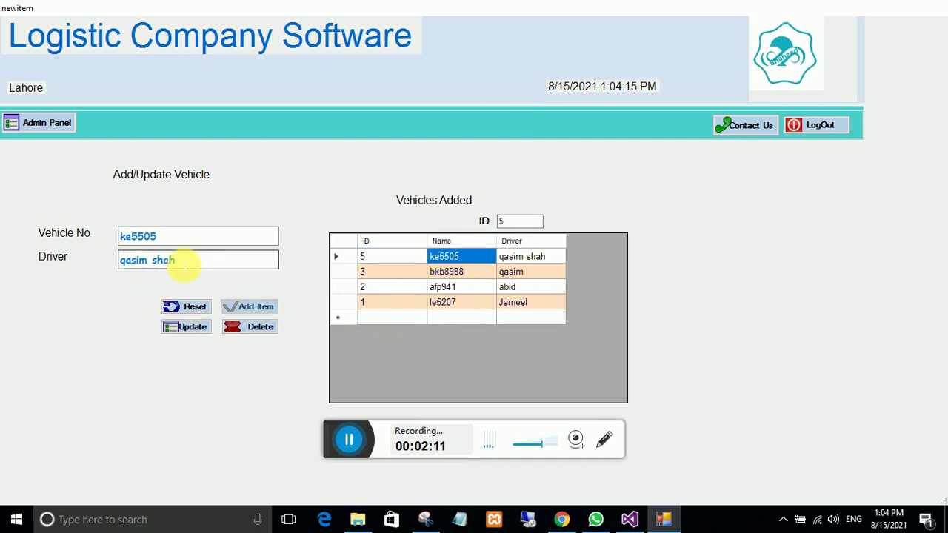
pyautogui.moveTo(186, 263); pyautogui.dragTo(74, 270)
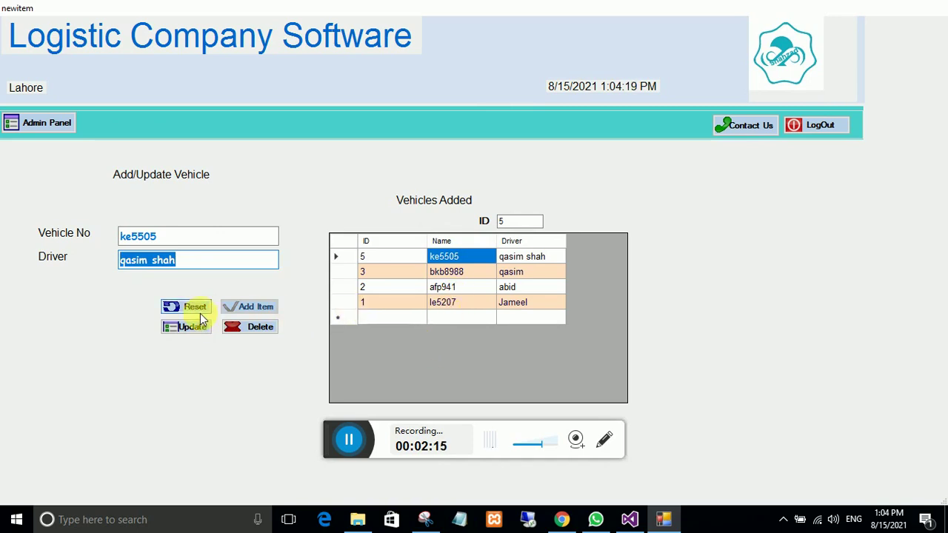
pyautogui.click(31, 123)
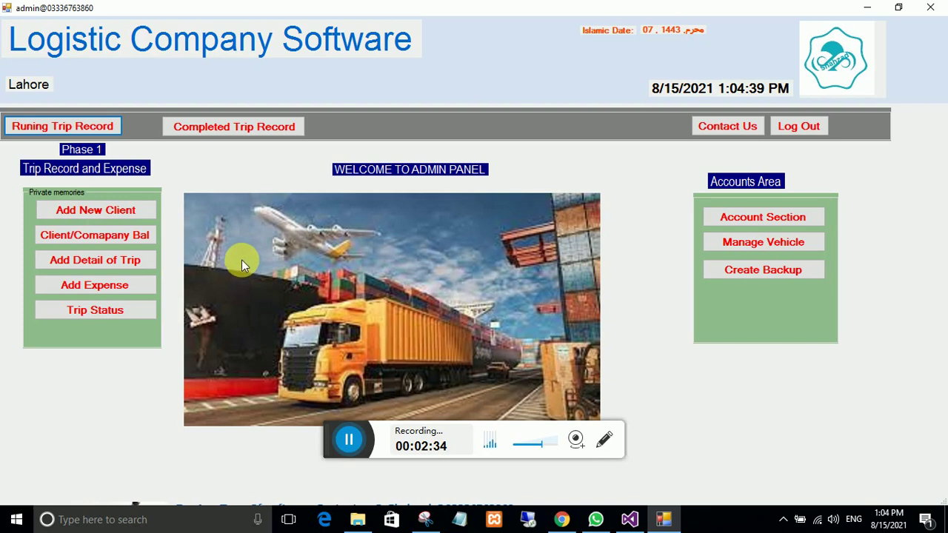
# Step: Enter new client Abc Co limited with a phone number and city multan
pyautogui.click(83, 213)
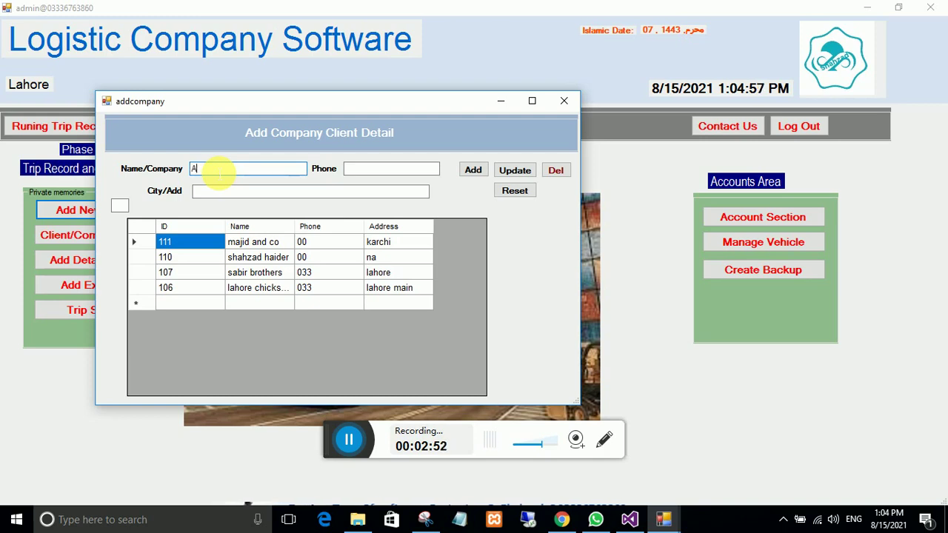
pyautogui.write('bc Co')
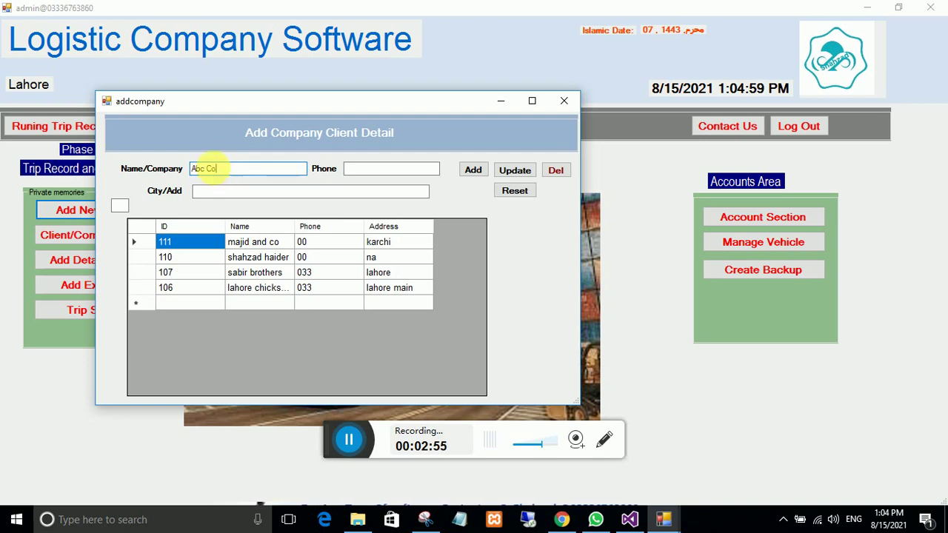
pyautogui.write(' limi')
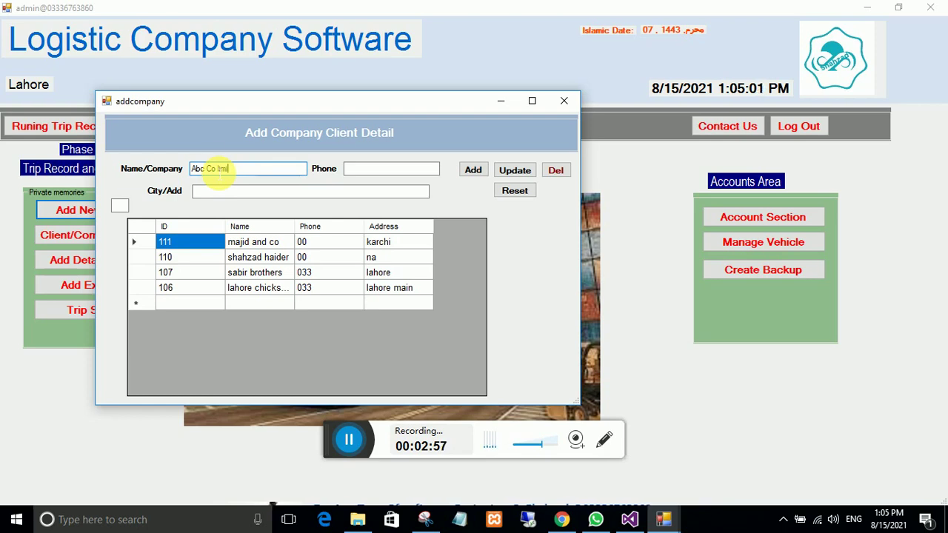
pyautogui.write('ted')
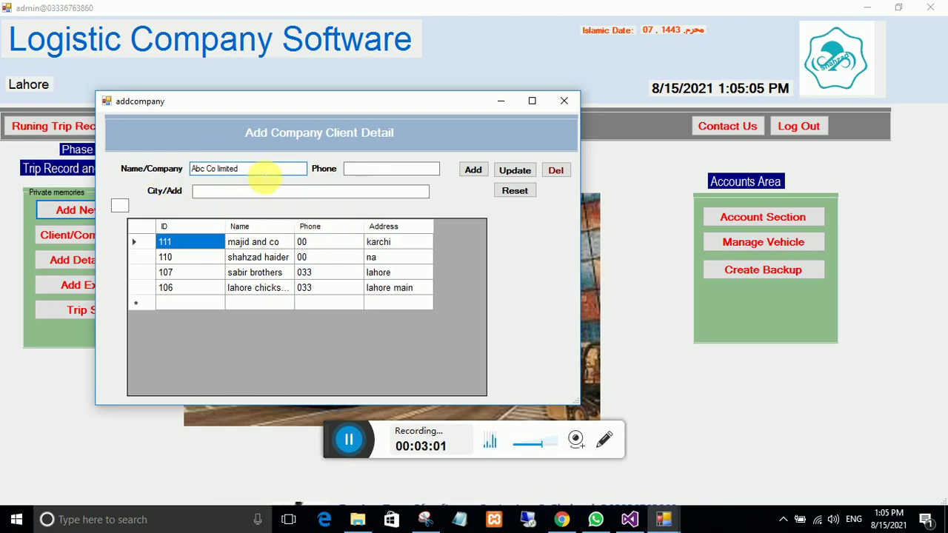
pyautogui.click(368, 173)
pyautogui.write('000')
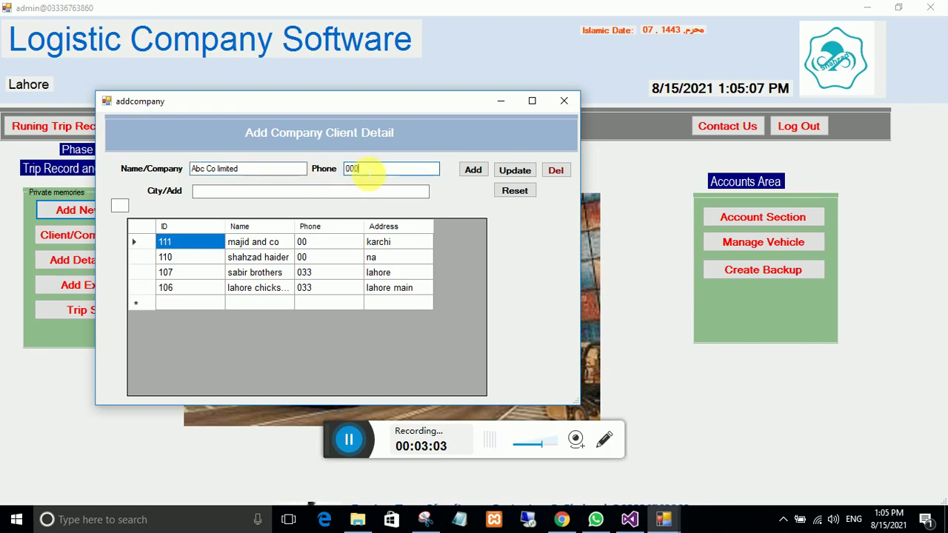
pyautogui.click(281, 194)
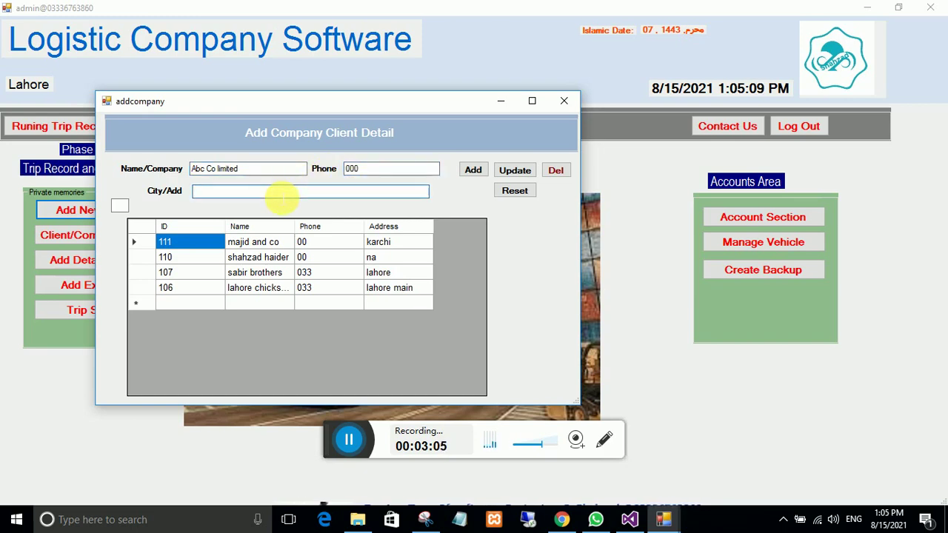
pyautogui.write('mul')
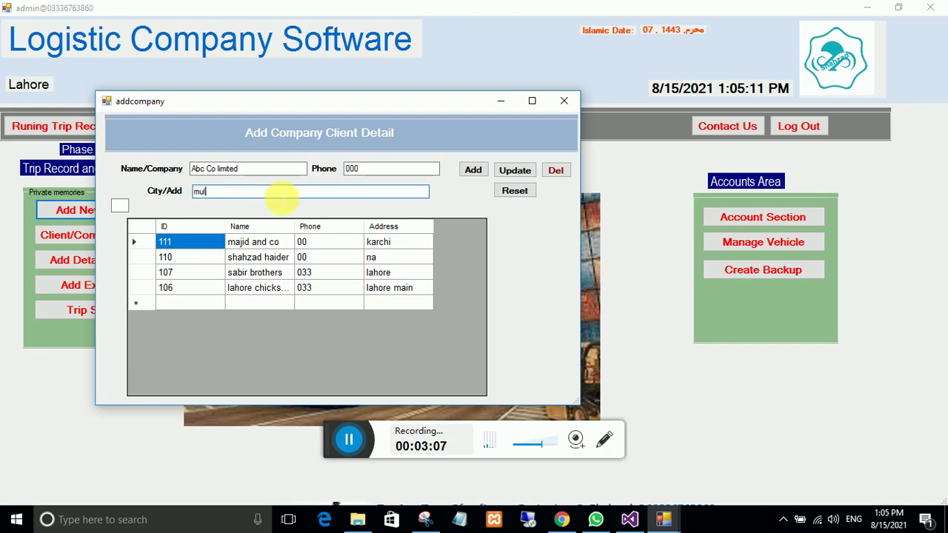
pyautogui.write('tan')
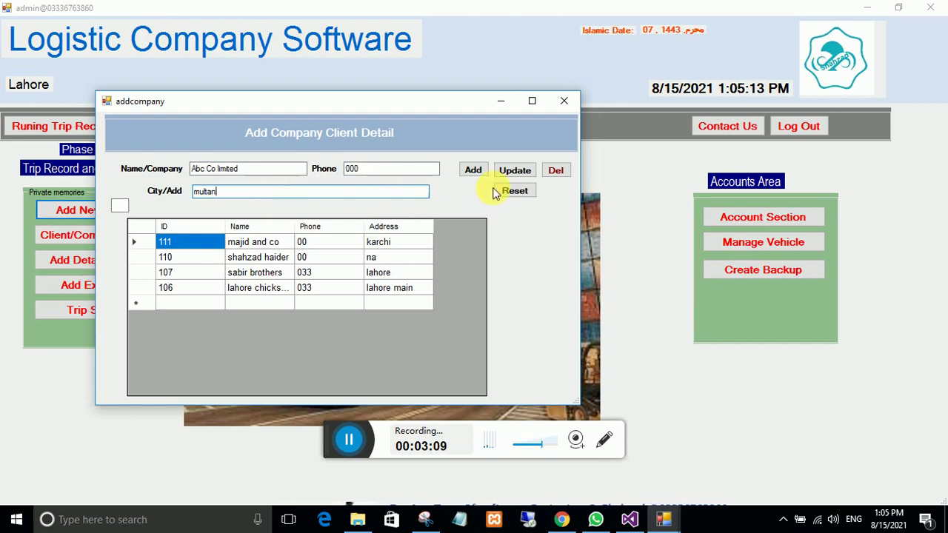
# Step: Save the client, confirm the message, and close the client entry window
pyautogui.click(475, 171)
pyautogui.click(473, 302)
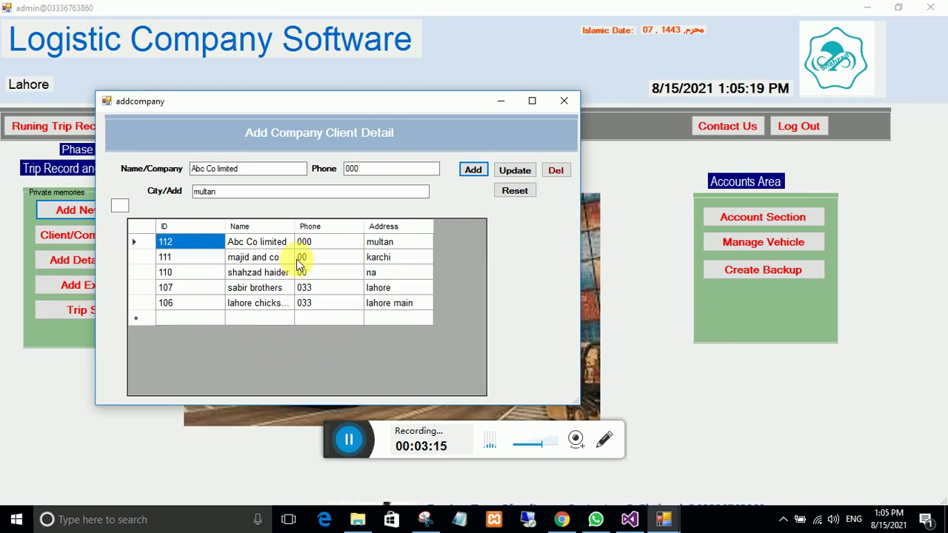
pyautogui.click(564, 100)
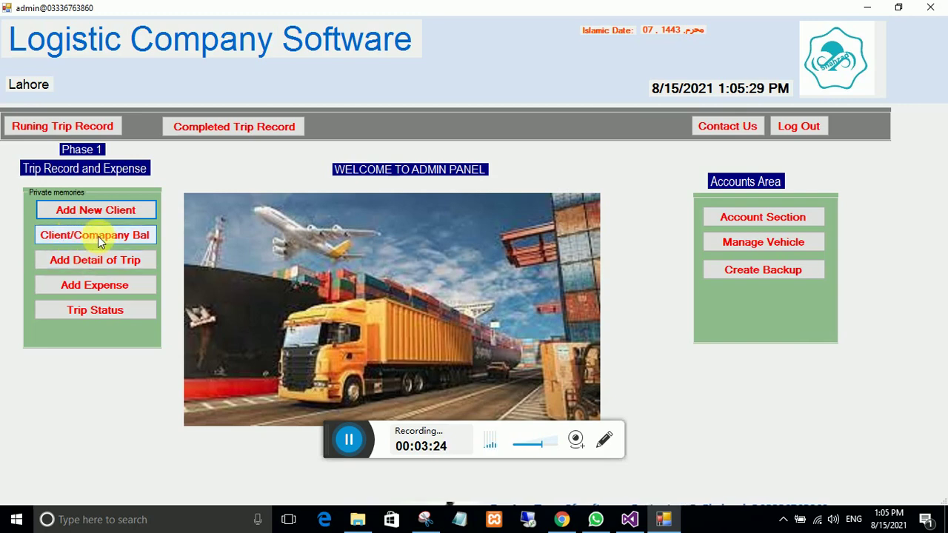
pyautogui.click(110, 236)
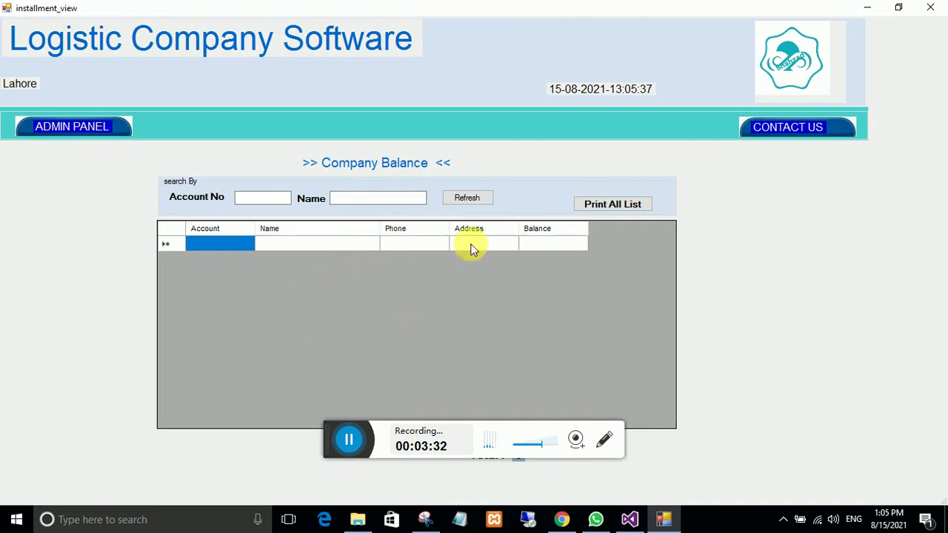
pyautogui.click(86, 133)
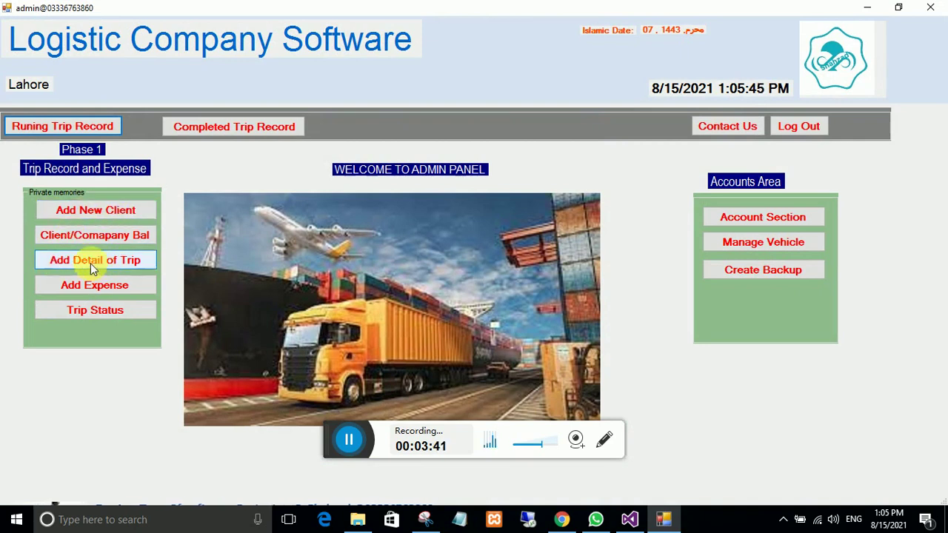
# Step: Start a new trip for Abc Co limited with vehicle ke5505 and the first listed driver
pyautogui.click(90, 263)
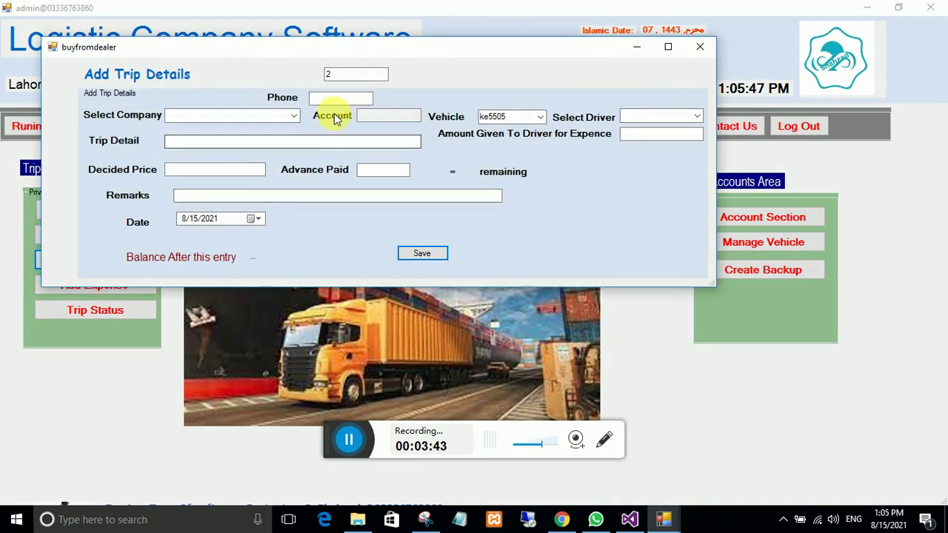
pyautogui.click(294, 117)
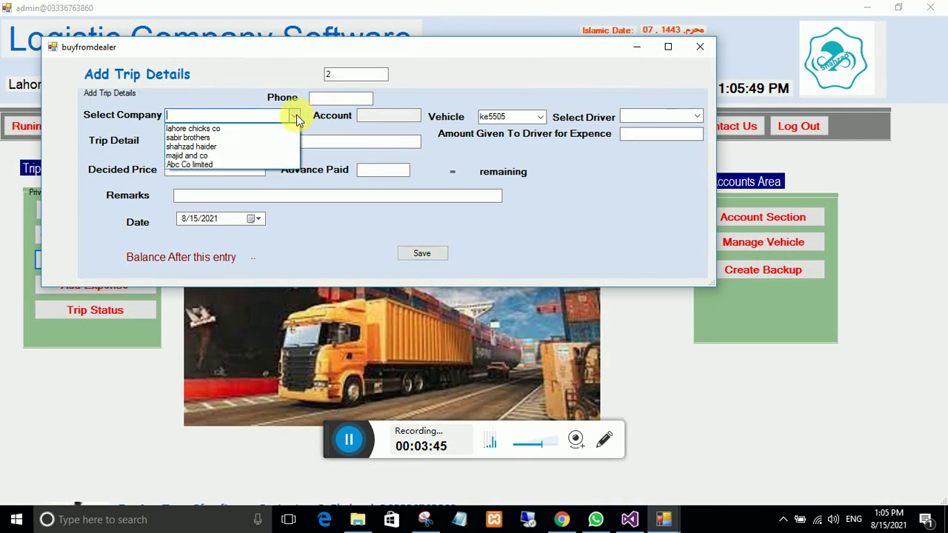
pyautogui.click(220, 164)
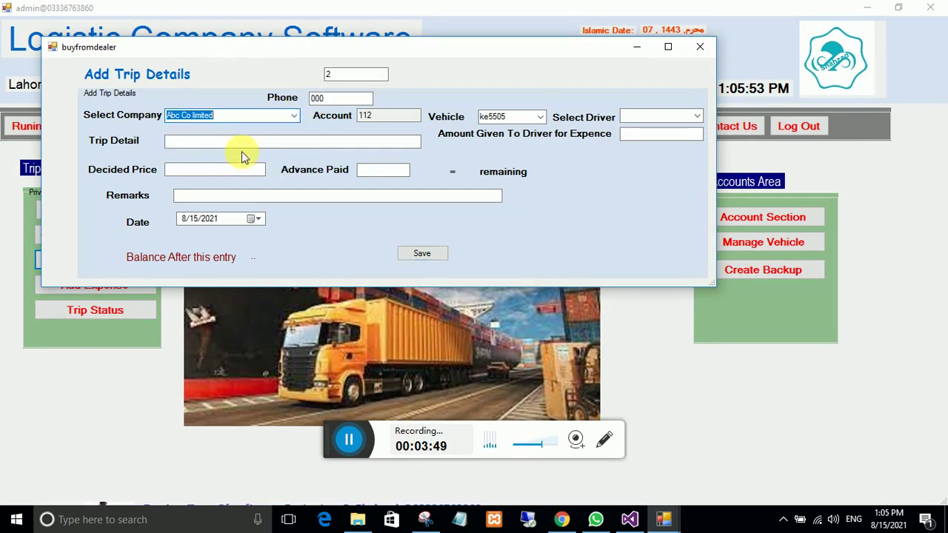
pyautogui.click(539, 117)
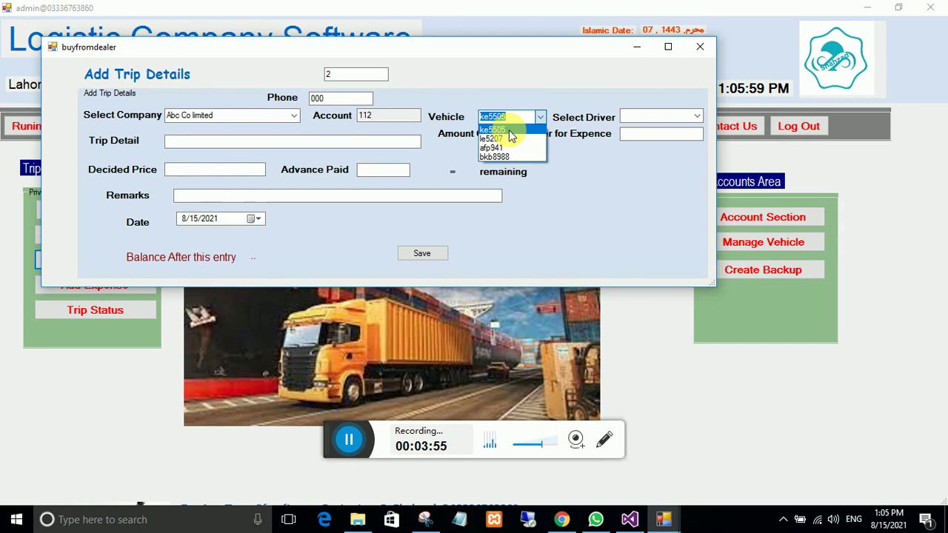
pyautogui.click(509, 130)
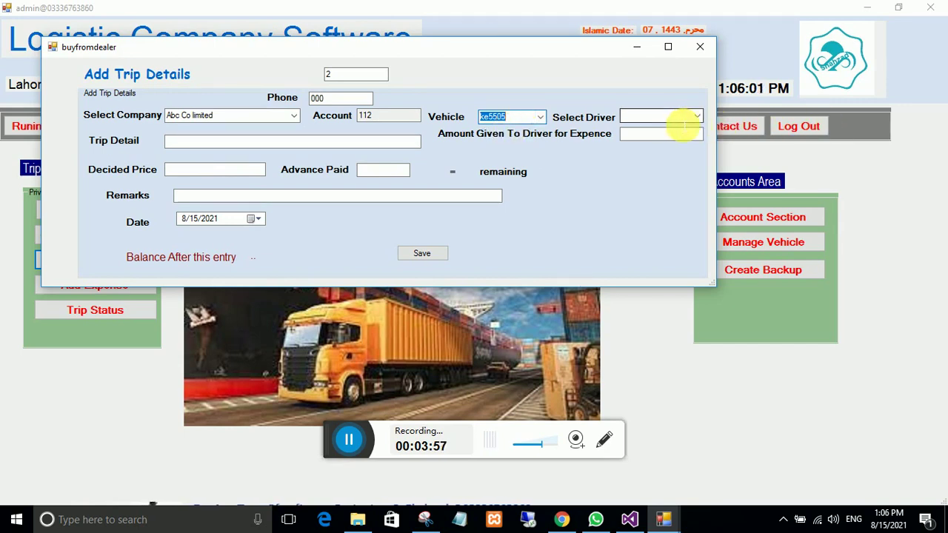
pyautogui.click(697, 117)
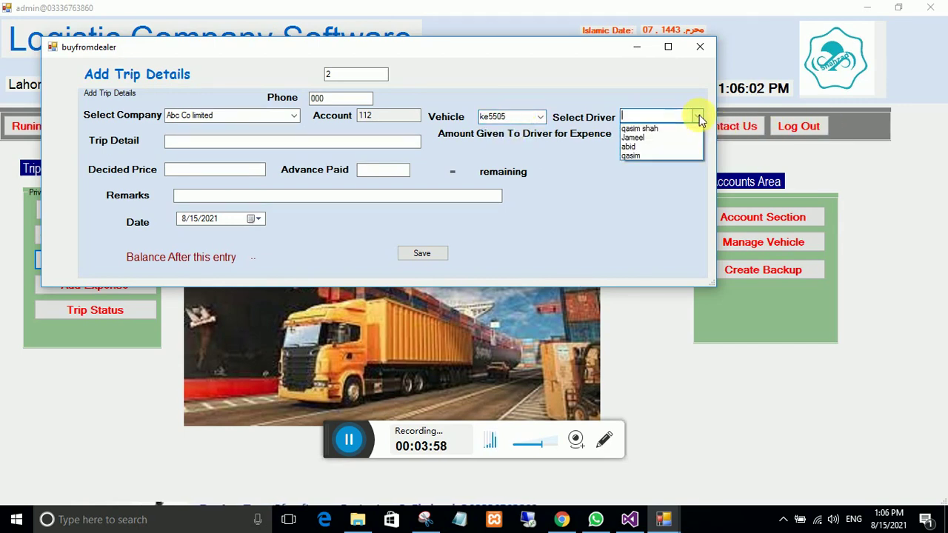
pyautogui.click(664, 129)
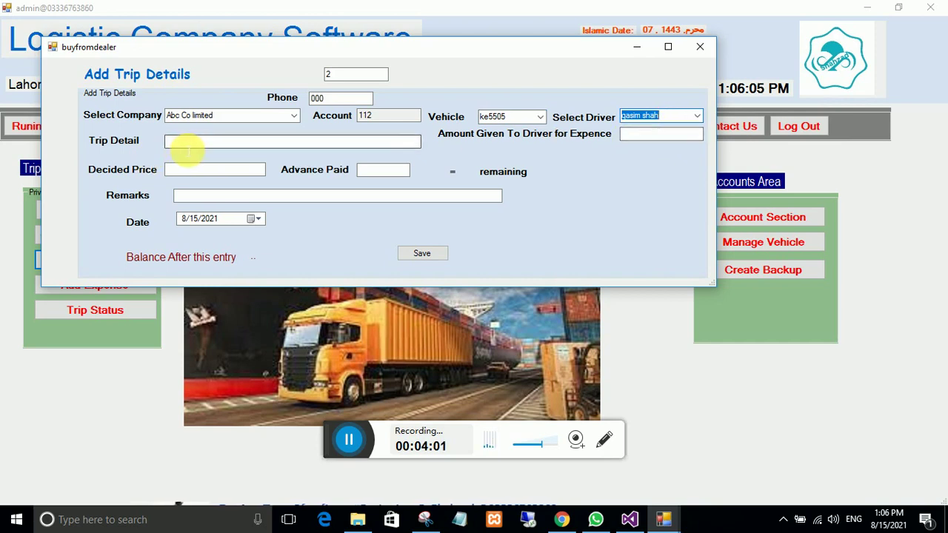
# Step: Enter 'load gandom from multan to lahore', price 75000, advance 50000, expense 15000, remarks 'gandon of 50000 kg'
pyautogui.click(188, 145)
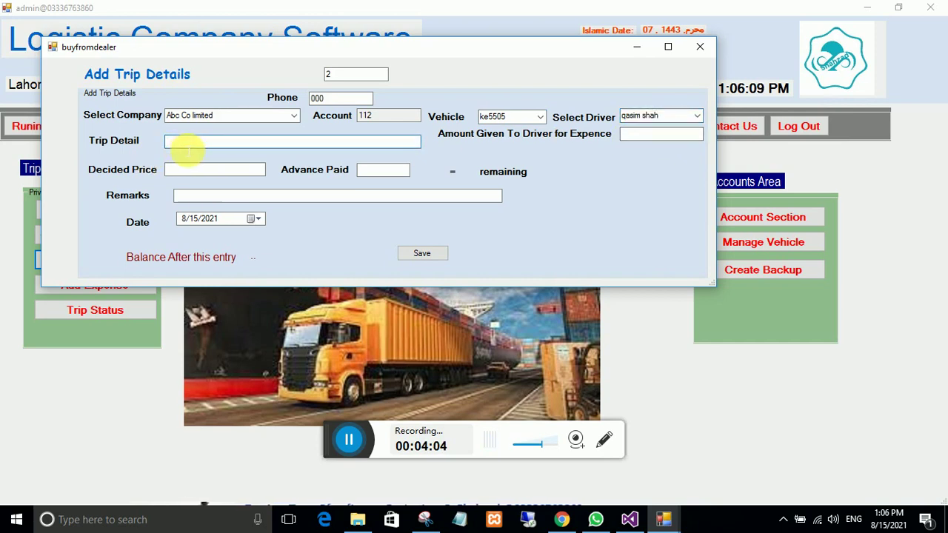
pyautogui.write('load ')
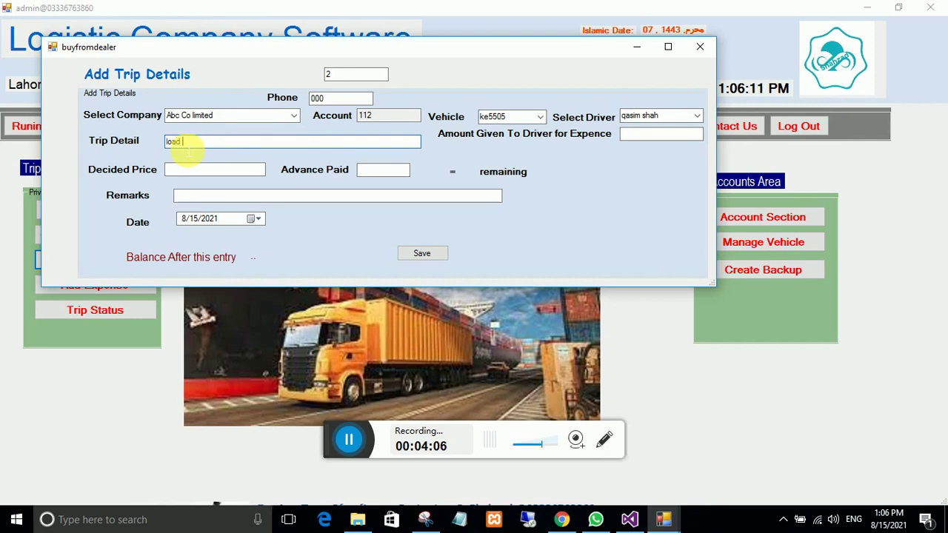
pyautogui.write('gandom ')
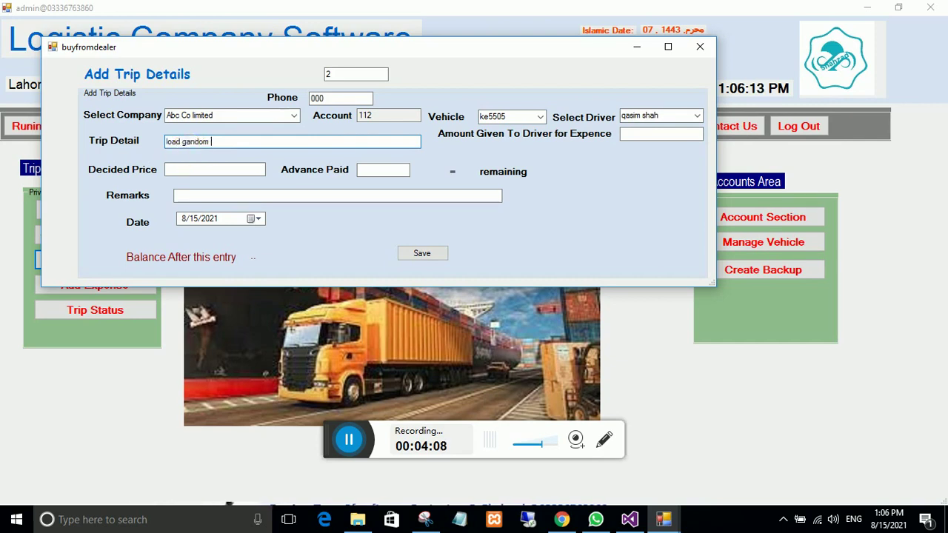
pyautogui.write('from mul')
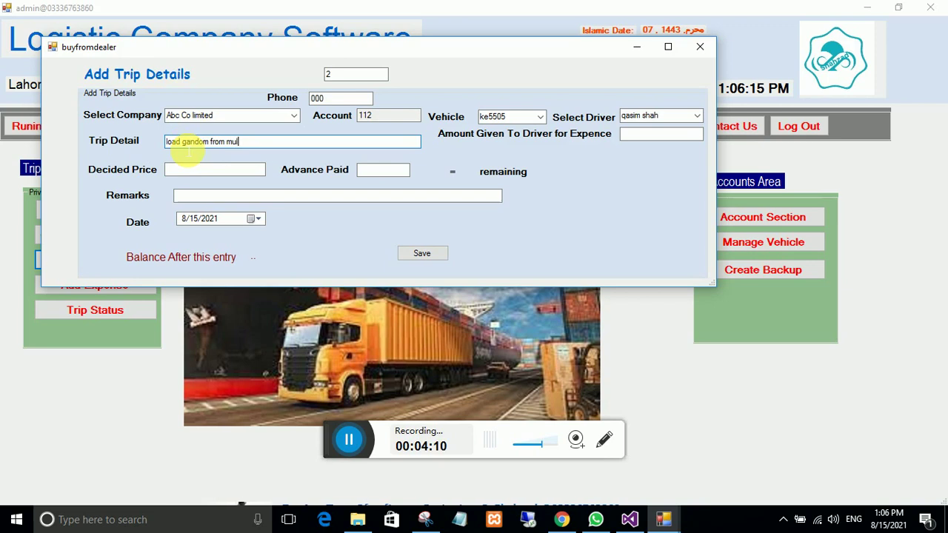
pyautogui.write('tan ')
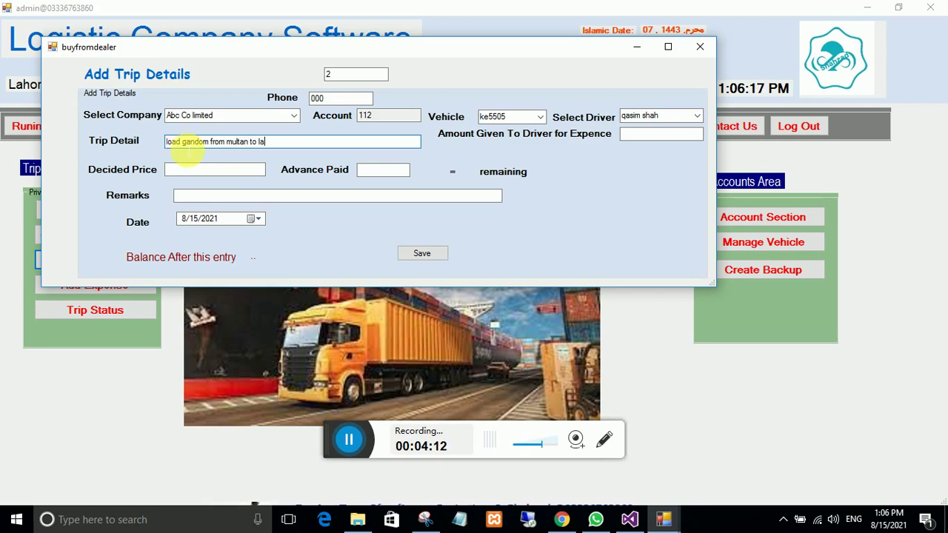
pyautogui.write('to lahore')
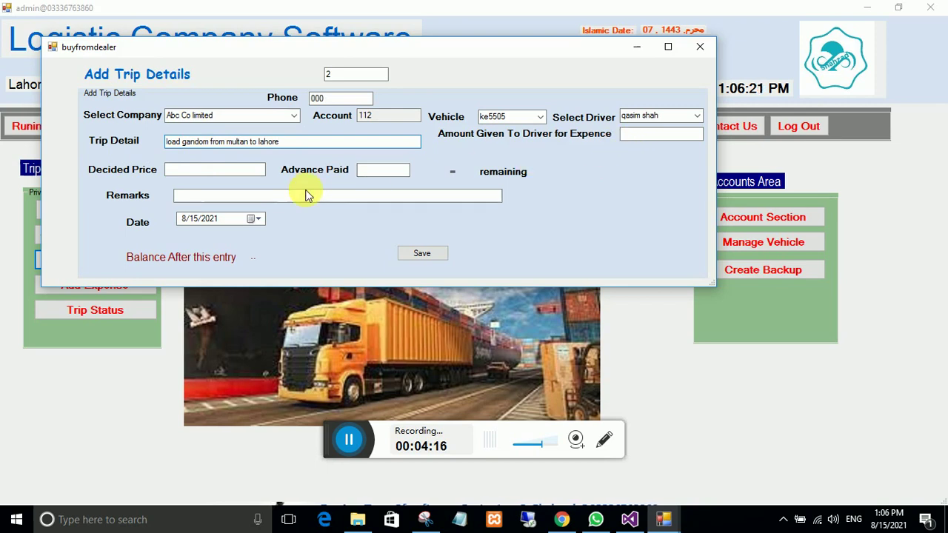
pyautogui.click(191, 174)
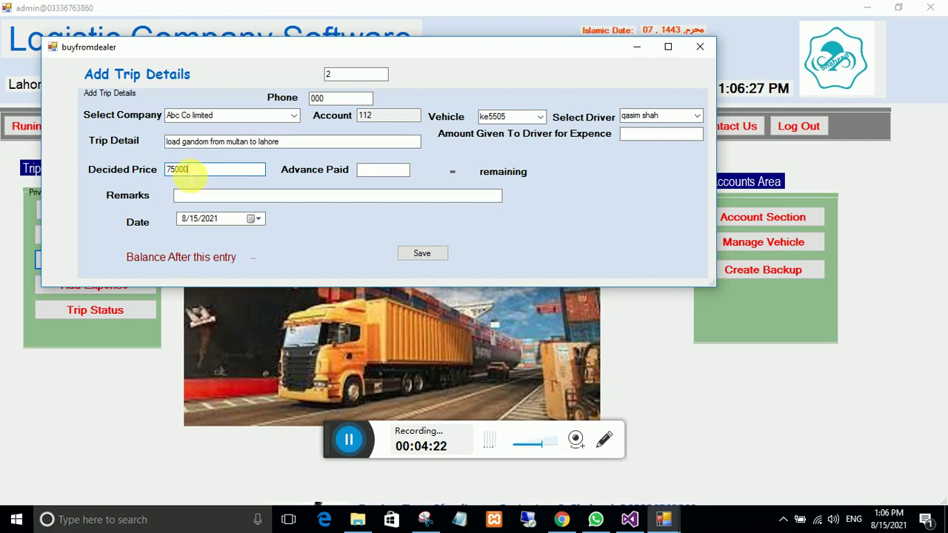
pyautogui.click(364, 174)
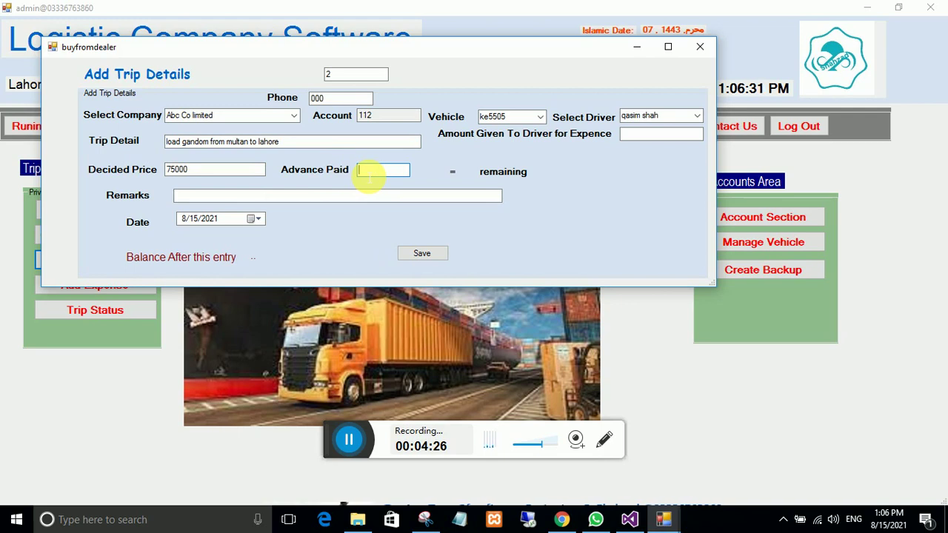
pyautogui.write('50000')
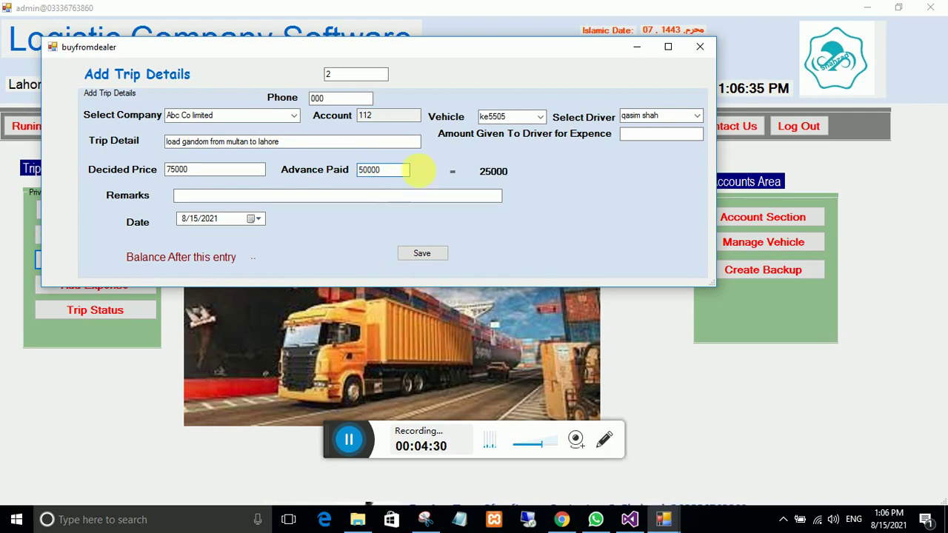
pyautogui.click(645, 135)
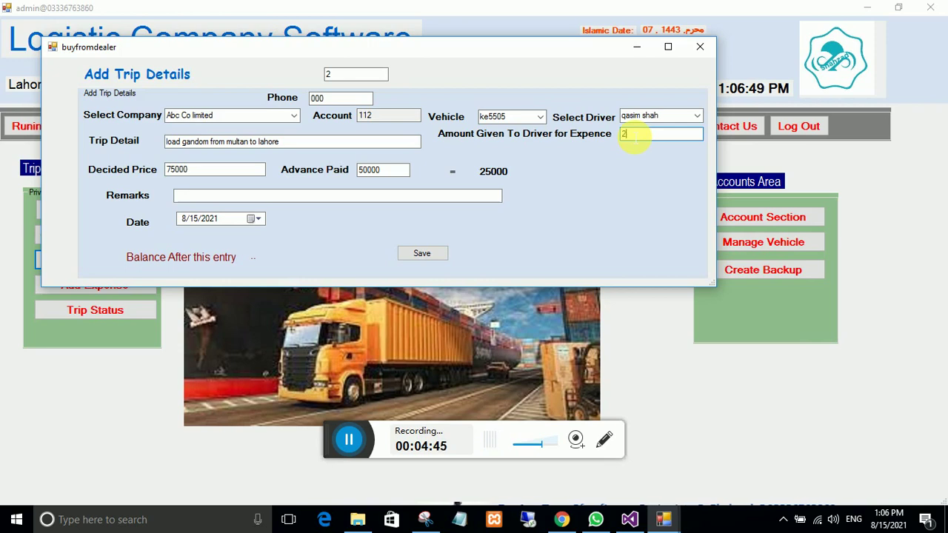
pyautogui.press('BackSpace')
pyautogui.write('15000')
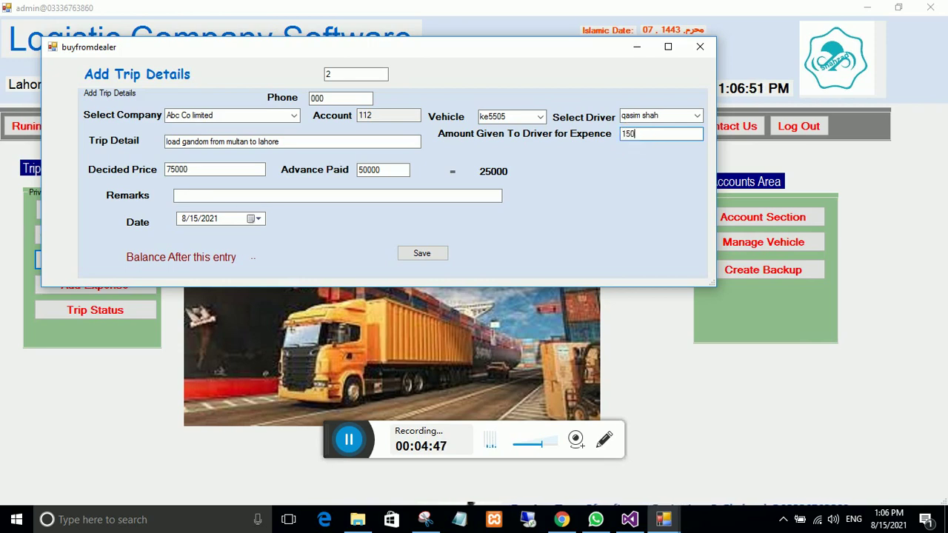
pyautogui.click(186, 195)
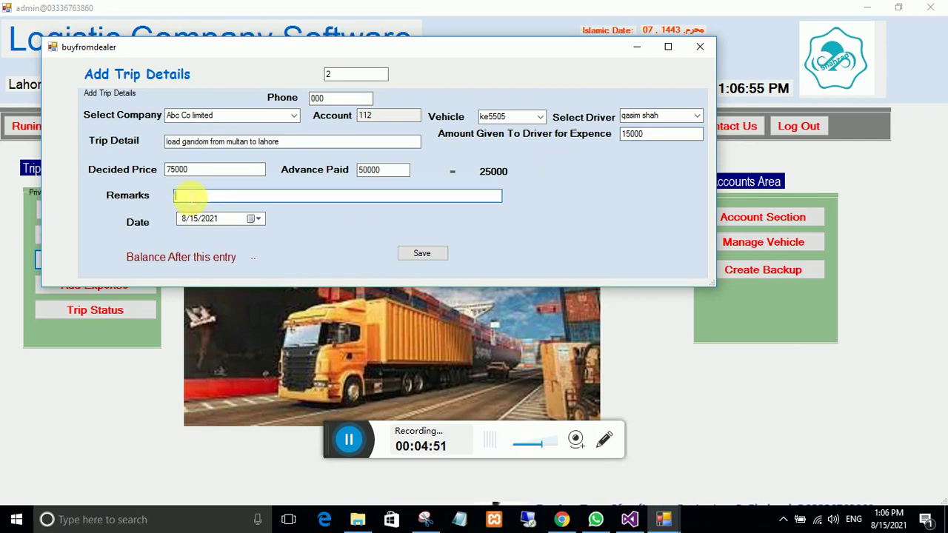
pyautogui.write('gan')
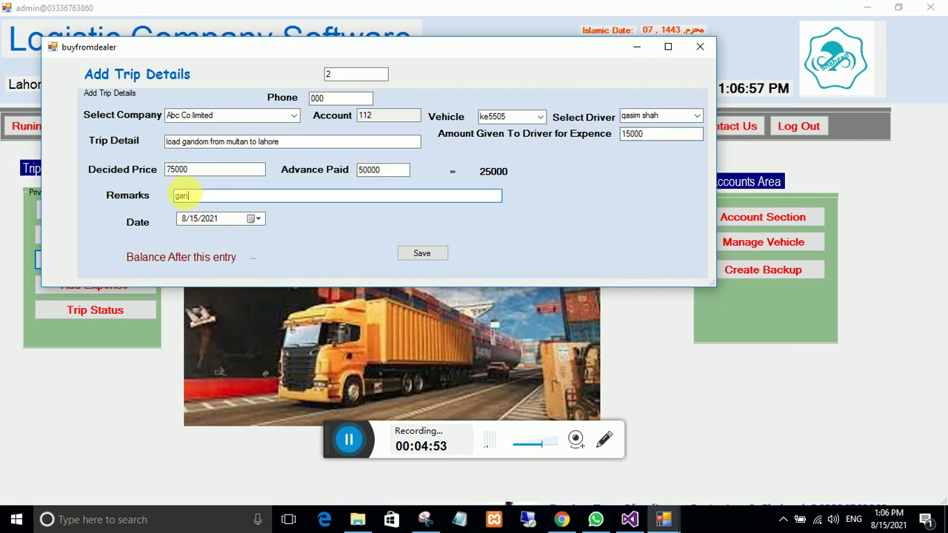
pyautogui.write('don of ')
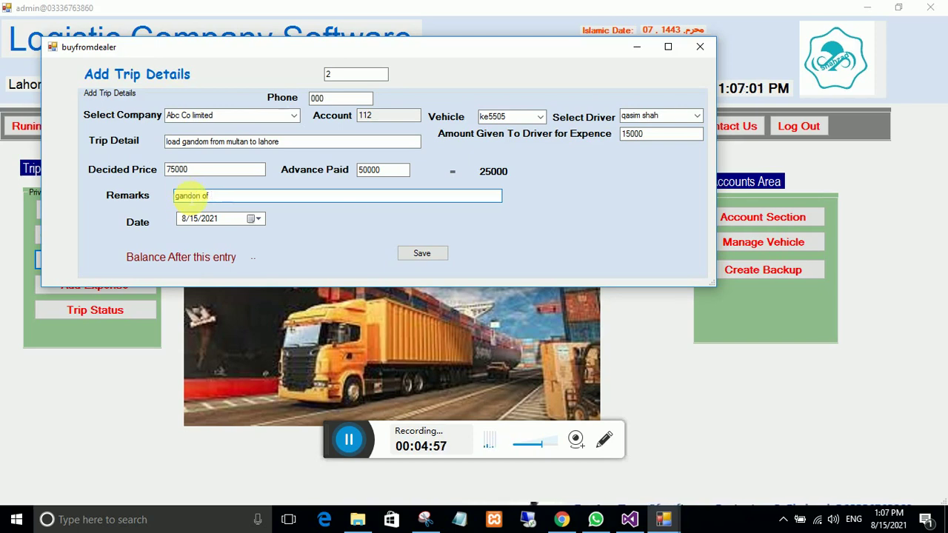
pyautogui.write('50000 kg')
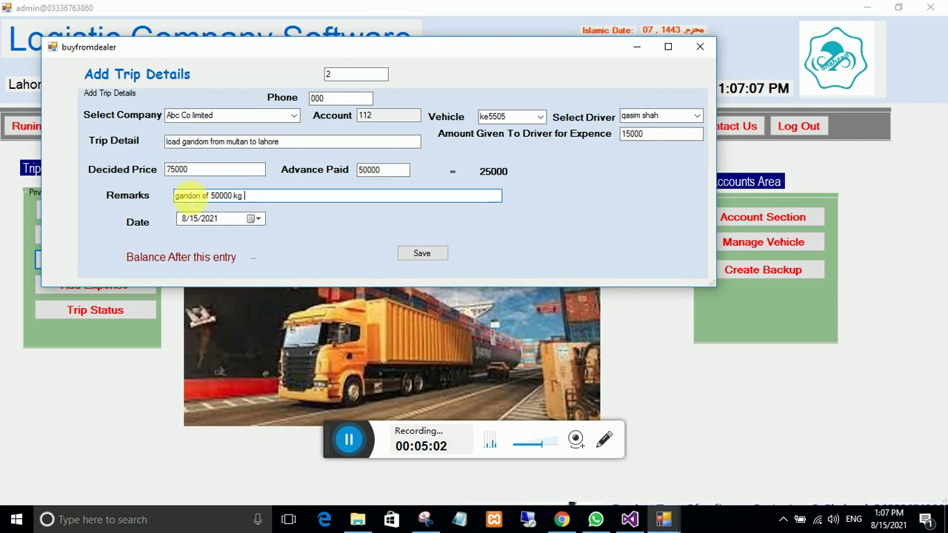
# Step: Save the Abc Co limited trip, confirm, and close the trip details form
pyautogui.click(420, 256)
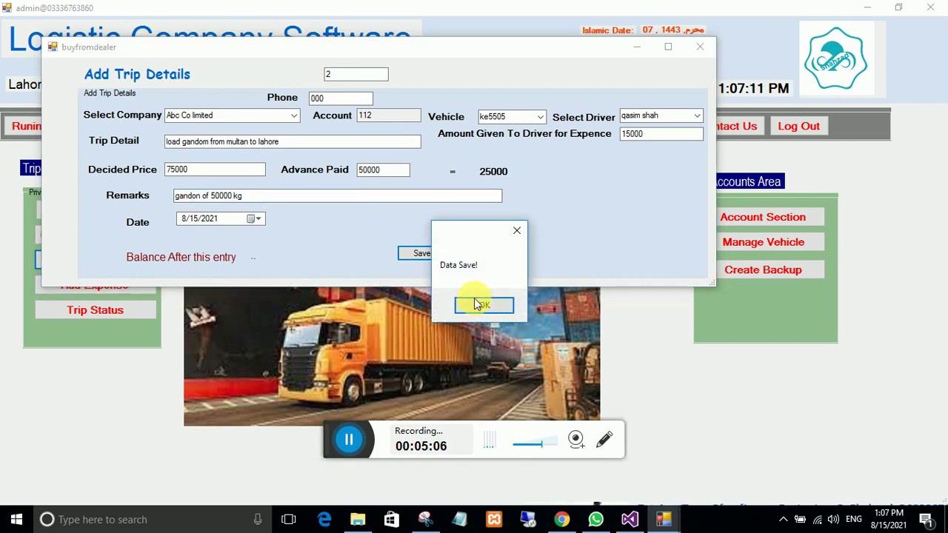
pyautogui.click(478, 301)
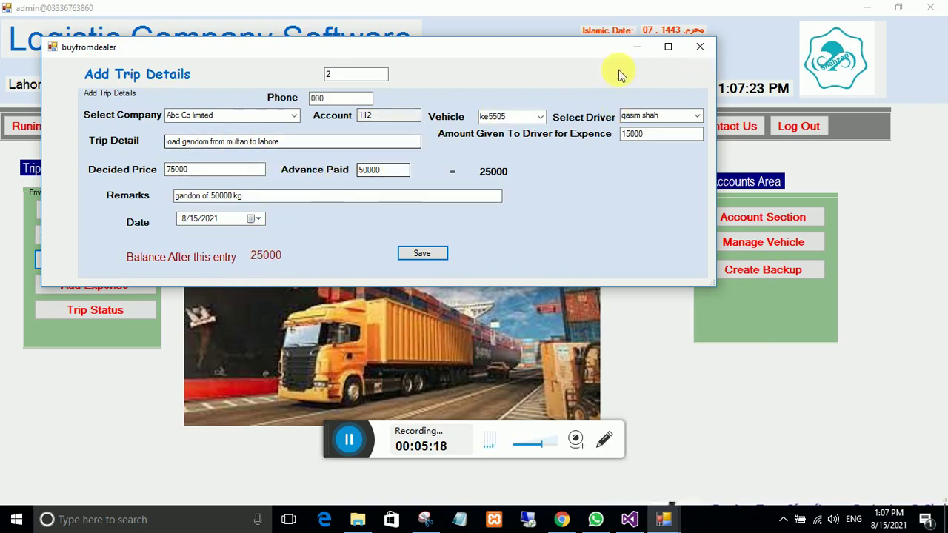
pyautogui.click(691, 52)
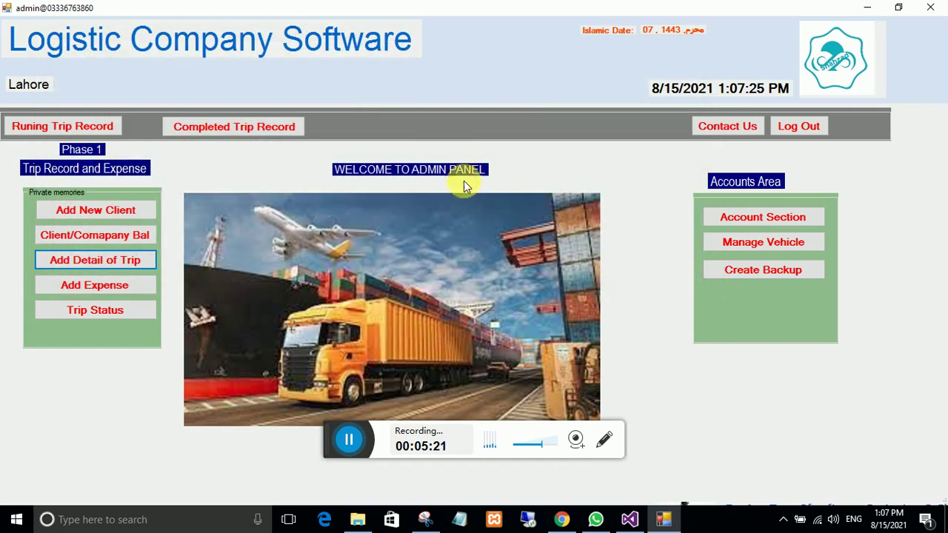
# Step: Check Abc Co limited's 25000 balance in the Company Balance list, then return to the admin panel
pyautogui.click(91, 239)
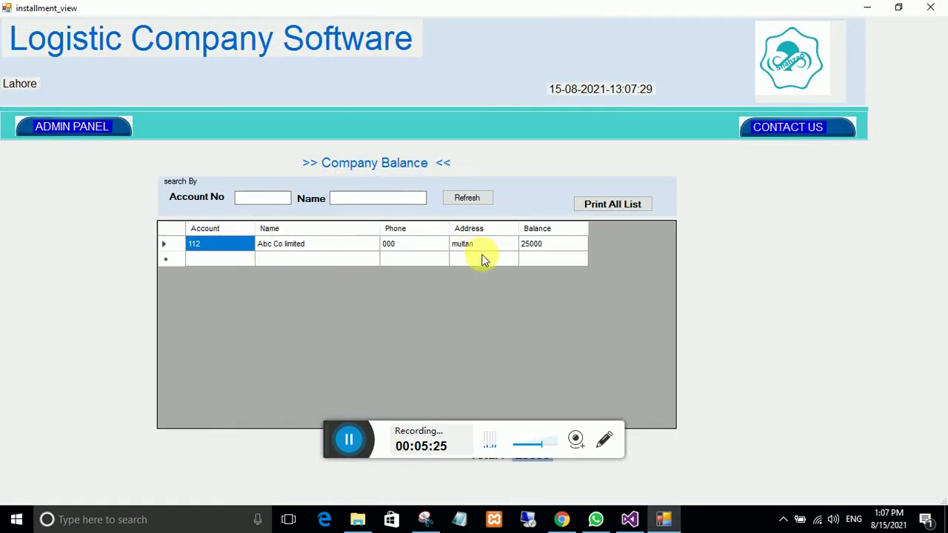
pyautogui.moveTo(513, 9); pyautogui.dragTo(508, 65)
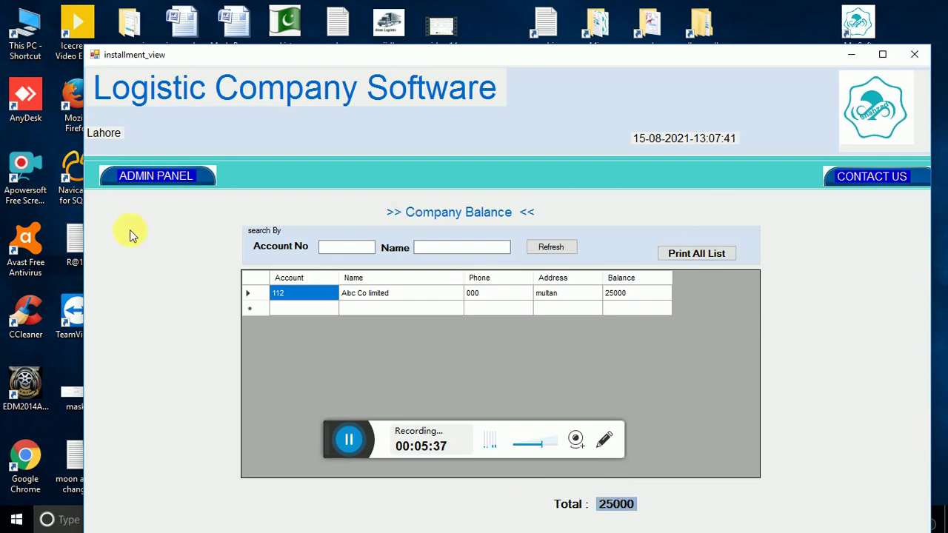
pyautogui.click(157, 178)
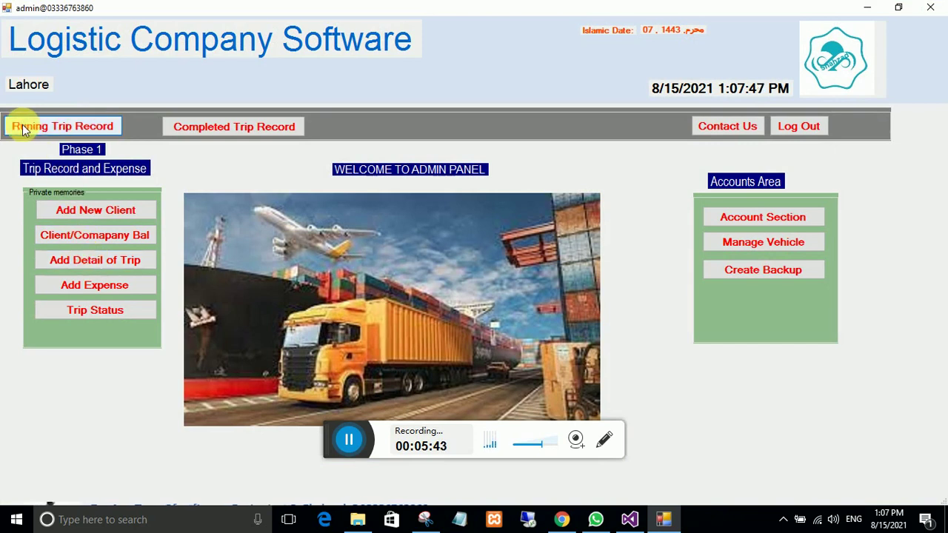
pyautogui.click(77, 126)
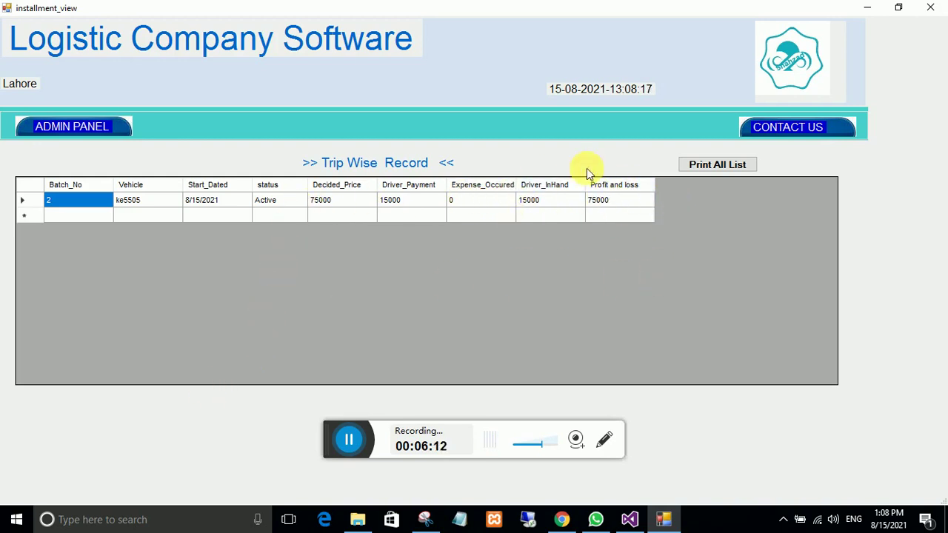
pyautogui.click(80, 130)
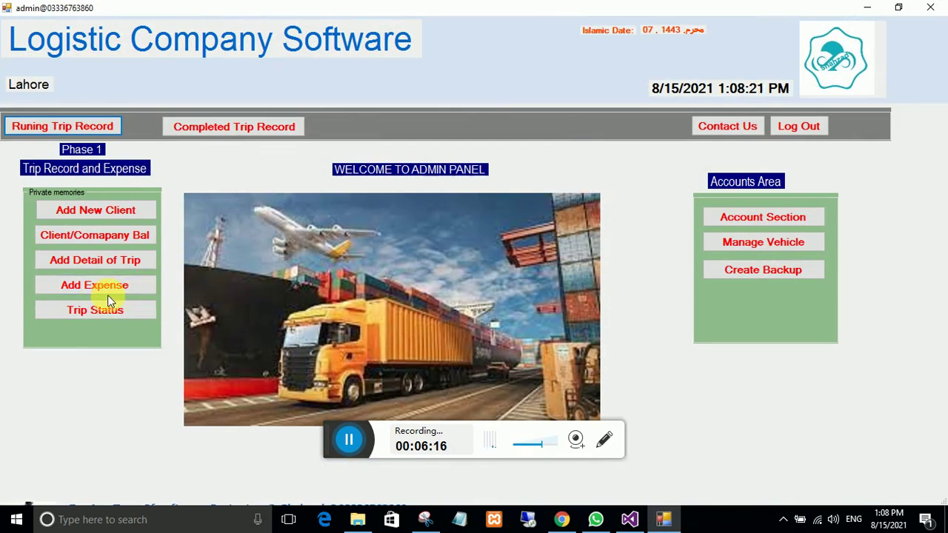
# Step: Start a Vehicle Diesel expense described as 'disel from pso pump'
pyautogui.click(68, 287)
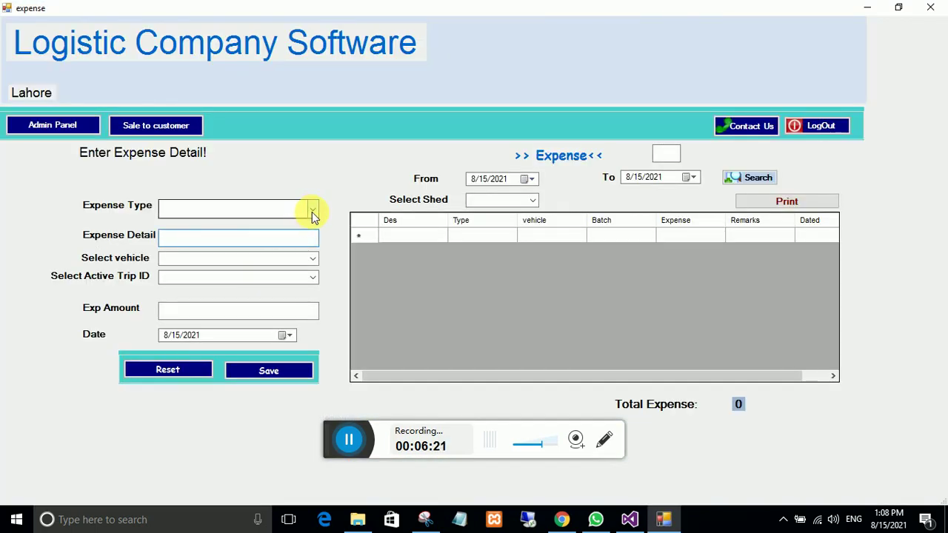
pyautogui.click(312, 212)
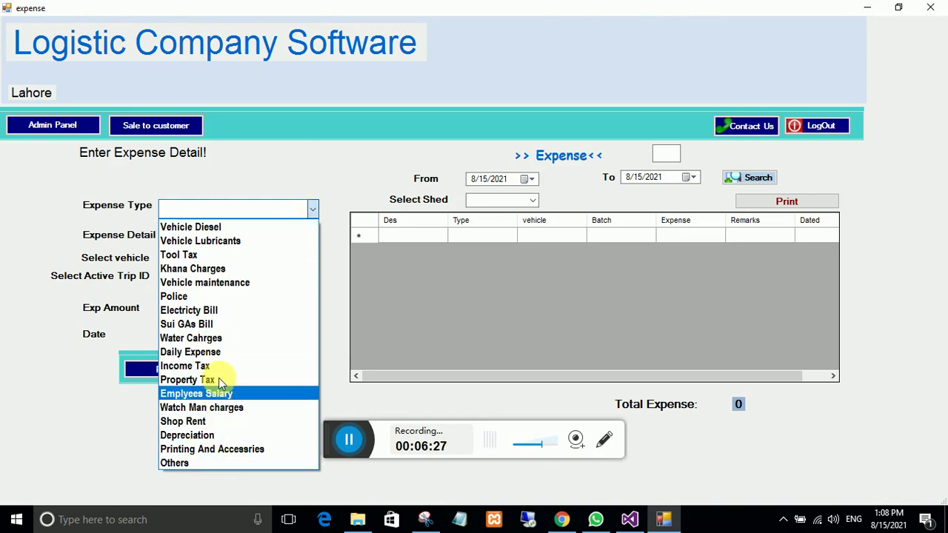
pyautogui.click(214, 228)
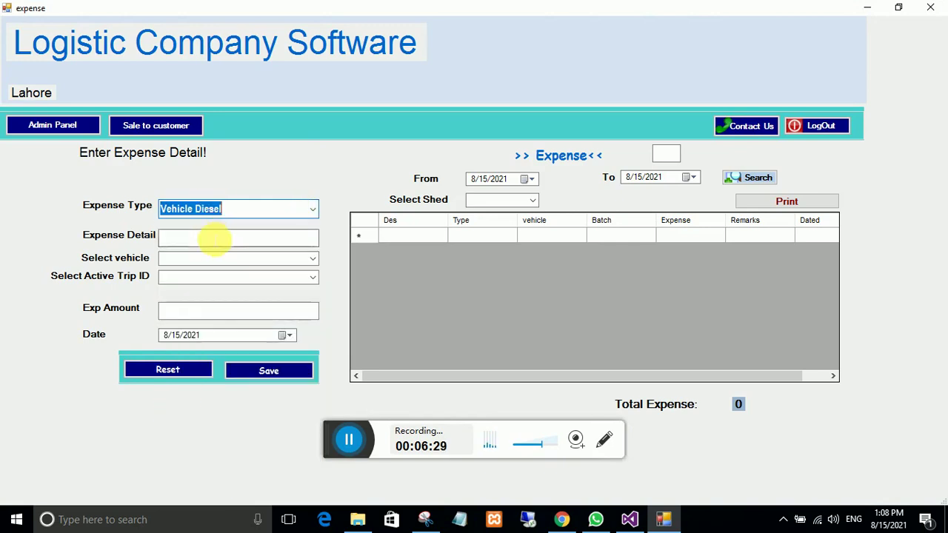
pyautogui.click(208, 240)
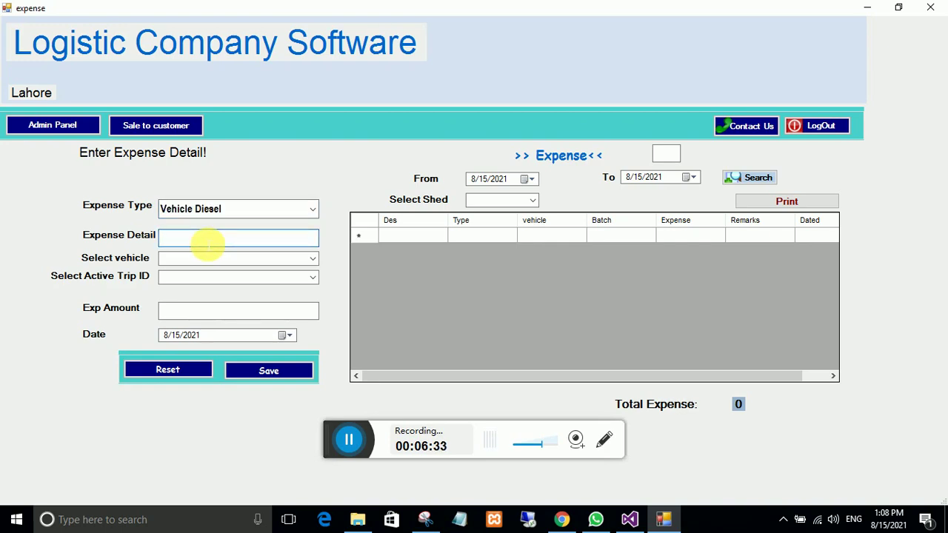
pyautogui.write('disel from pso')
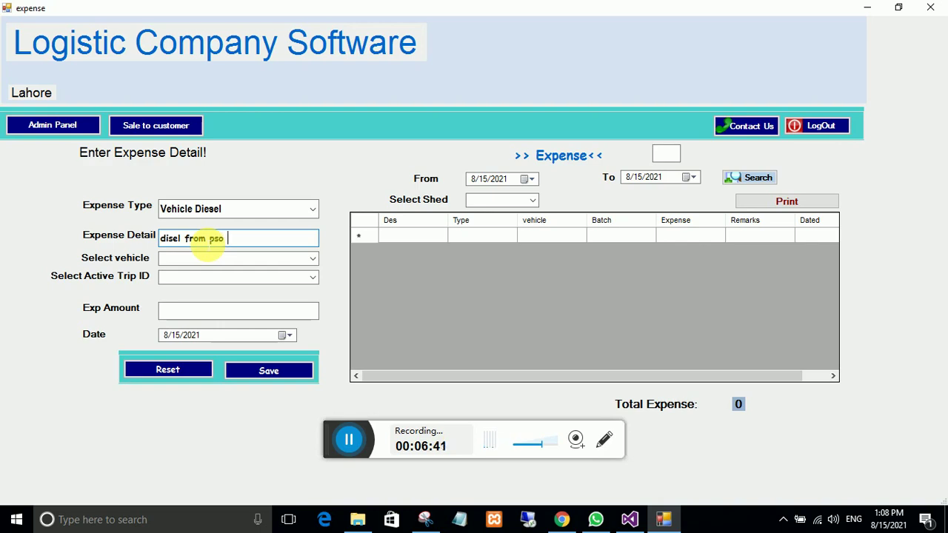
pyautogui.write(' pump')
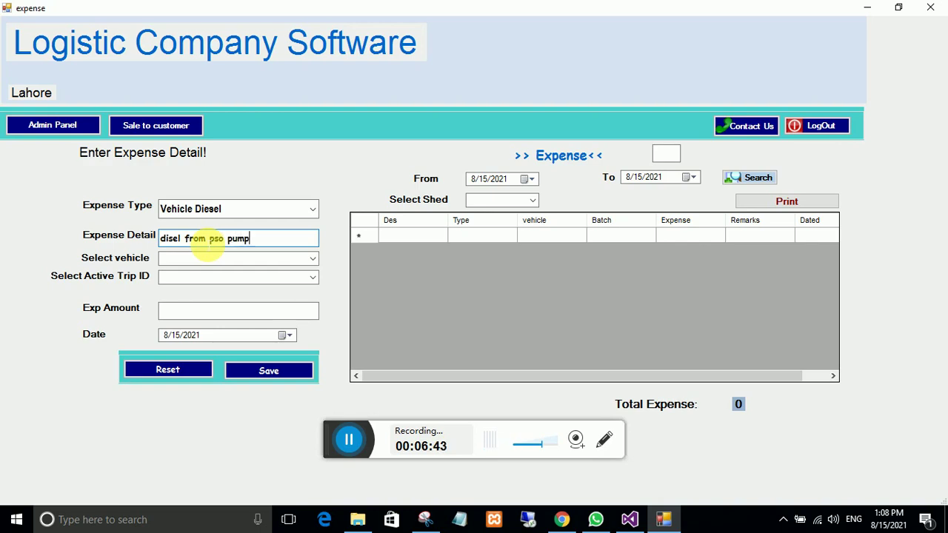
# Step: Assign the expense to ke5505, trip 2, amount 5500, and save it
pyautogui.click(313, 259)
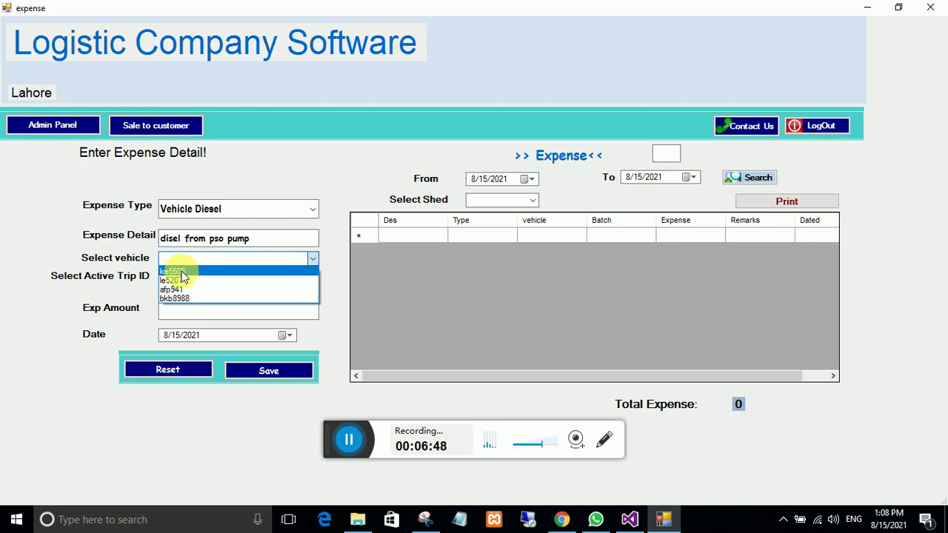
pyautogui.click(181, 271)
pyautogui.click(316, 282)
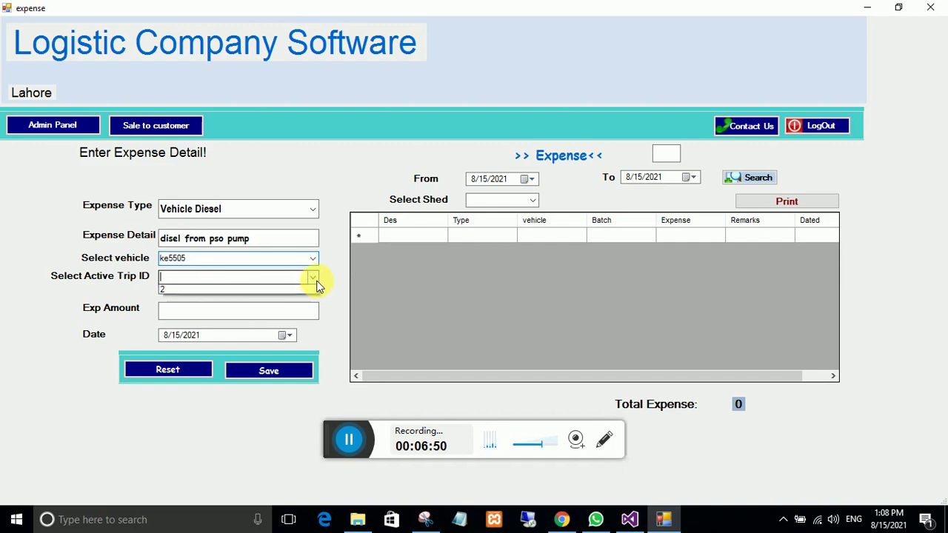
pyautogui.click(167, 289)
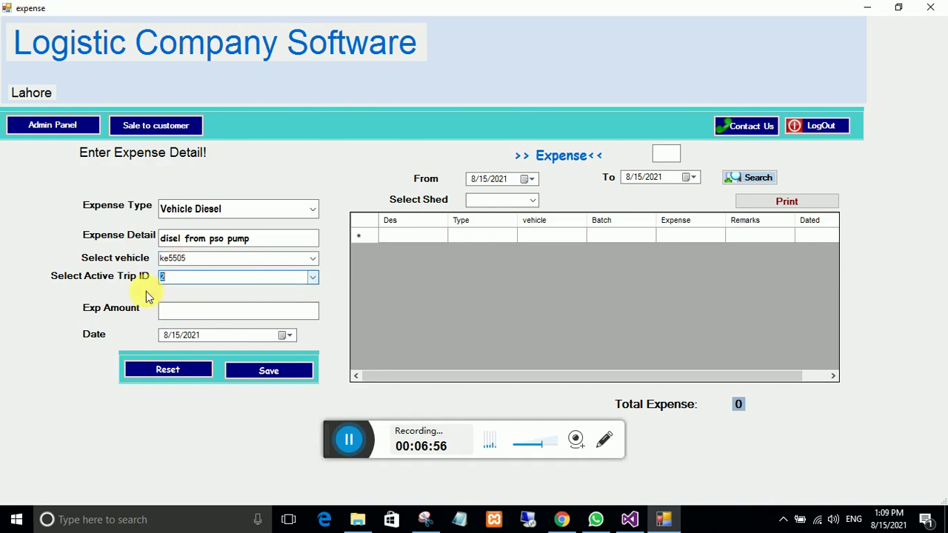
pyautogui.click(196, 317)
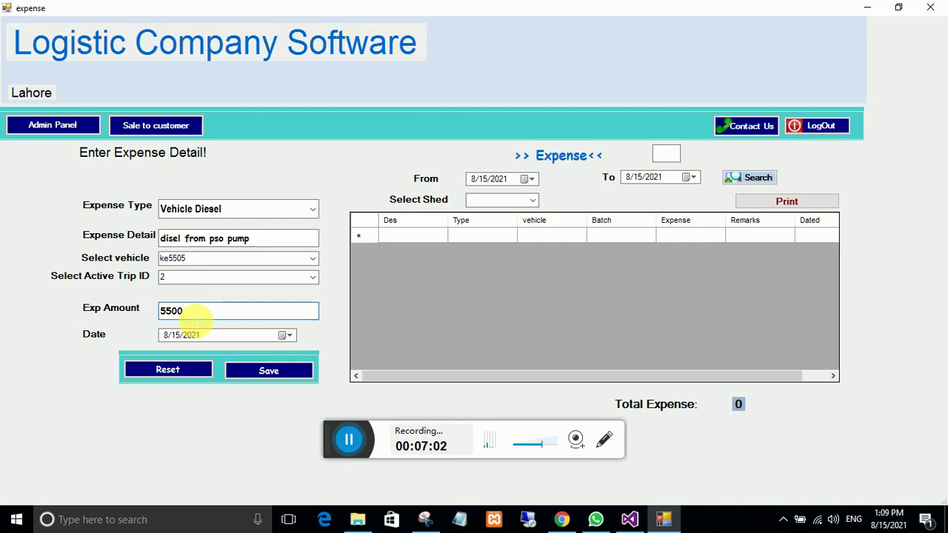
pyautogui.click(257, 372)
pyautogui.click(493, 309)
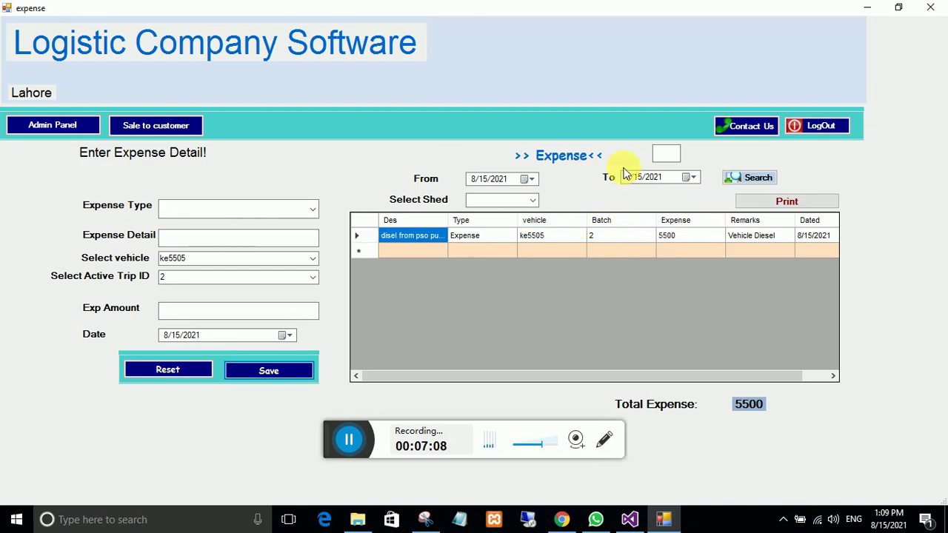
# Step: Check the Running Trip Record shows trip 2 with 5500 expense and 69500 profit
pyautogui.click(58, 125)
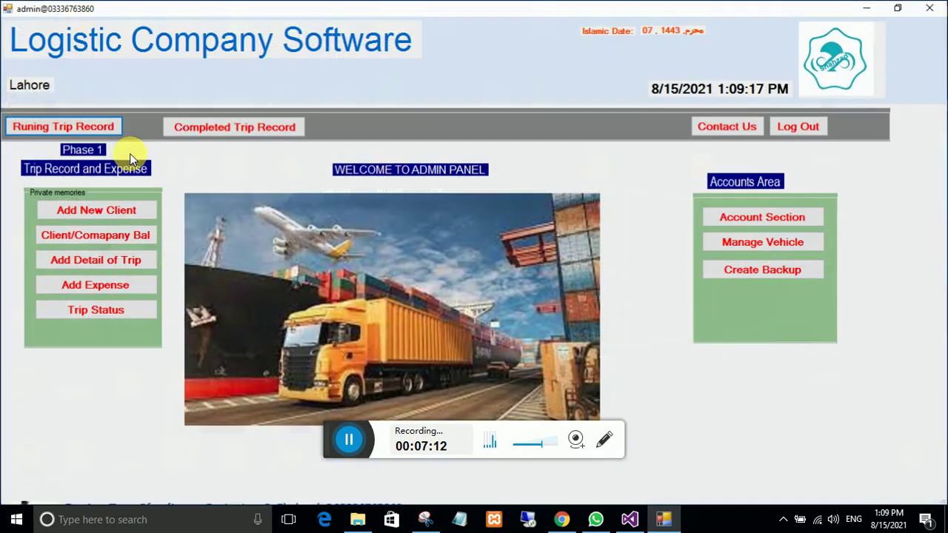
pyautogui.click(62, 127)
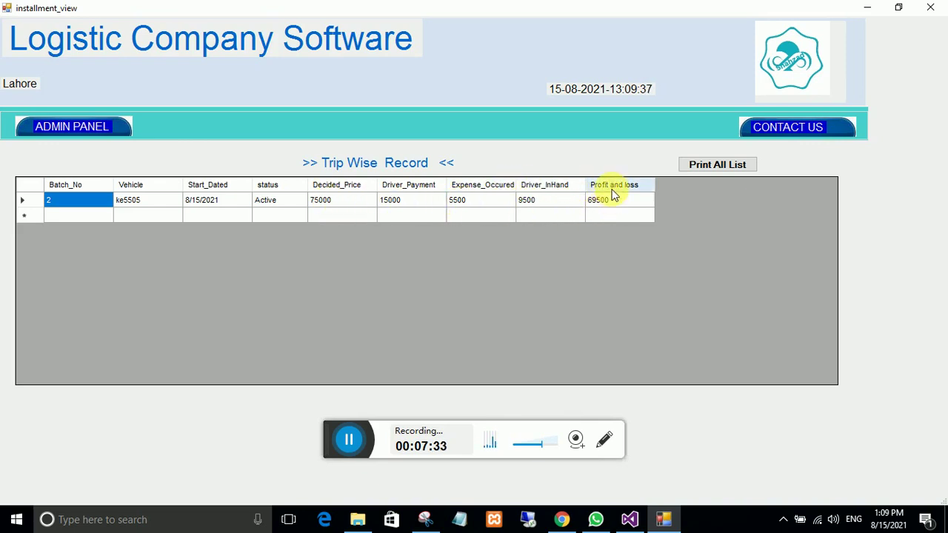
pyautogui.click(91, 131)
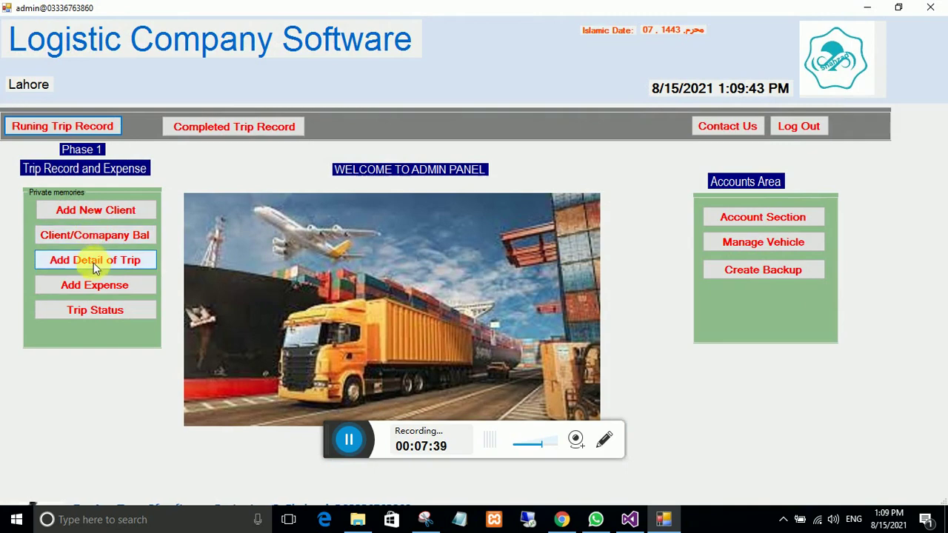
# Step: Start a Tool Tax expense described as 'tool plaza'
pyautogui.click(93, 284)
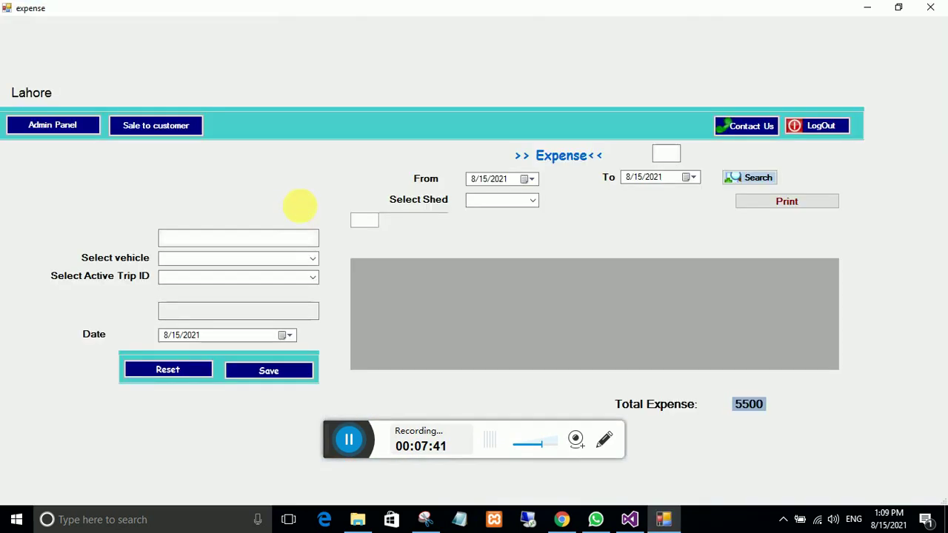
pyautogui.click(312, 209)
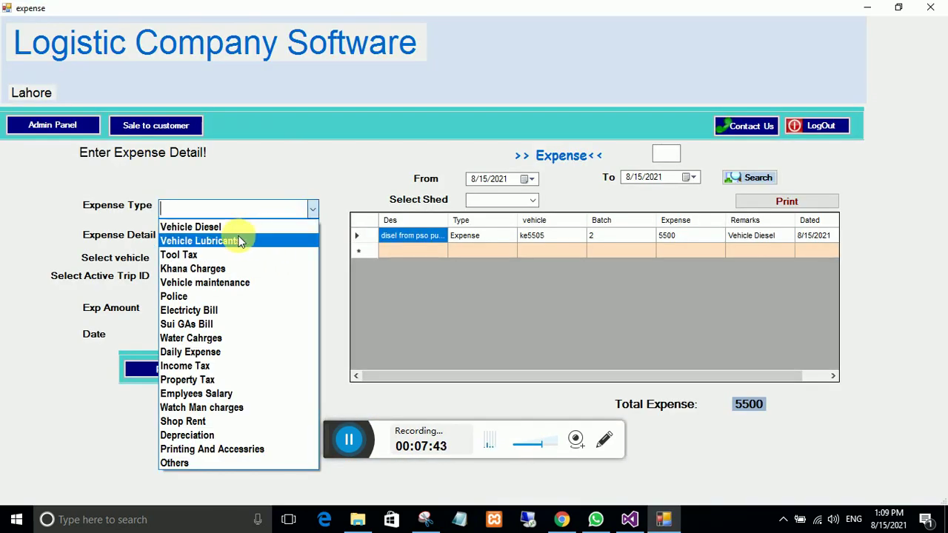
pyautogui.click(206, 255)
pyautogui.click(255, 243)
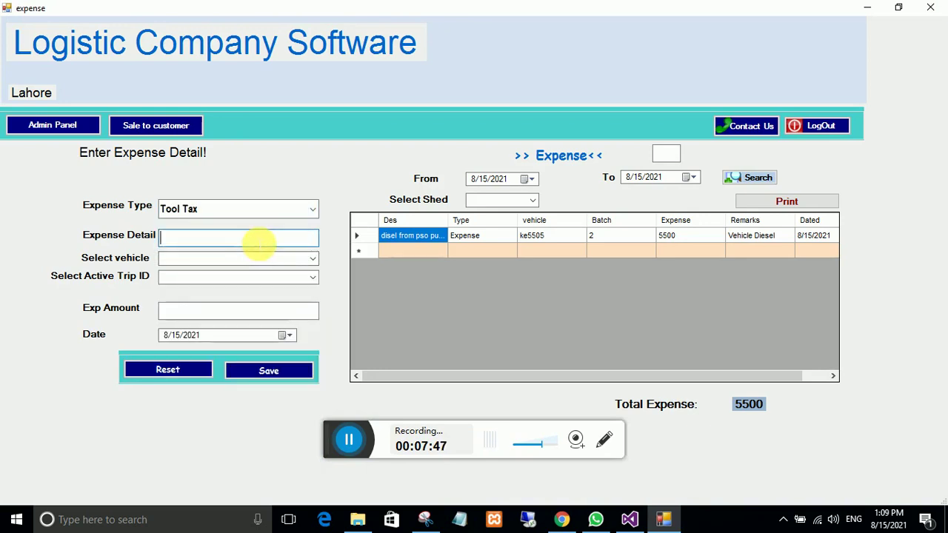
pyautogui.write('tool')
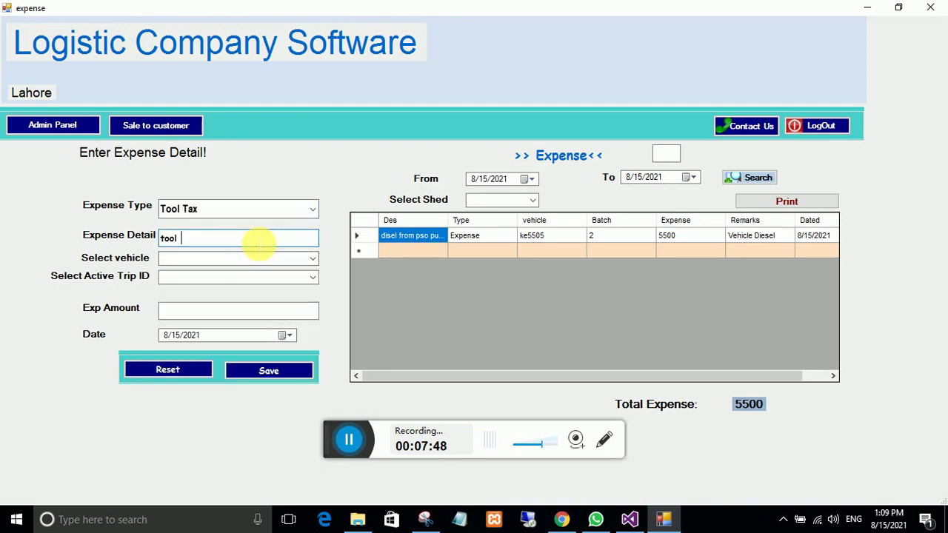
pyautogui.write(' plaza')
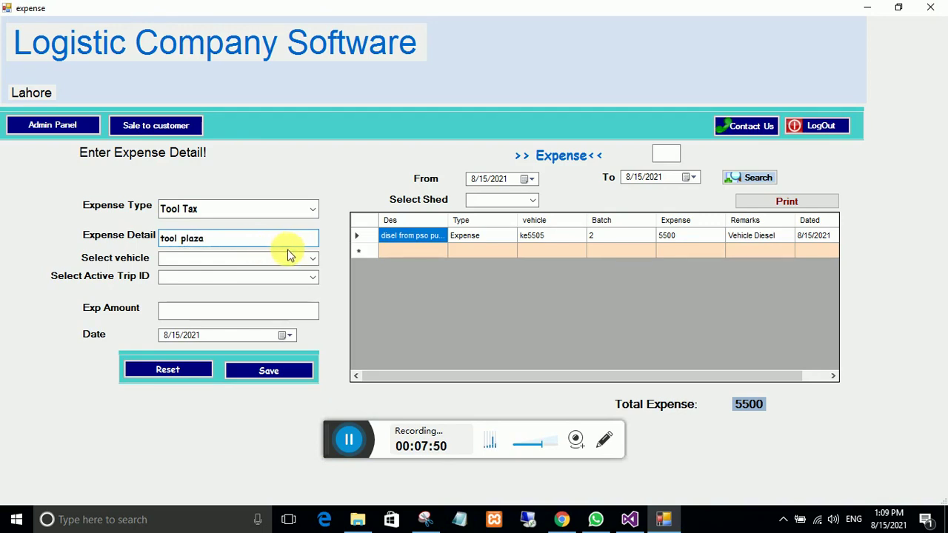
# Step: Save it for ke5505 trip 2 at 2500, then view the Running Trip Record showing 8000 expenses
pyautogui.click(312, 258)
pyautogui.click(220, 273)
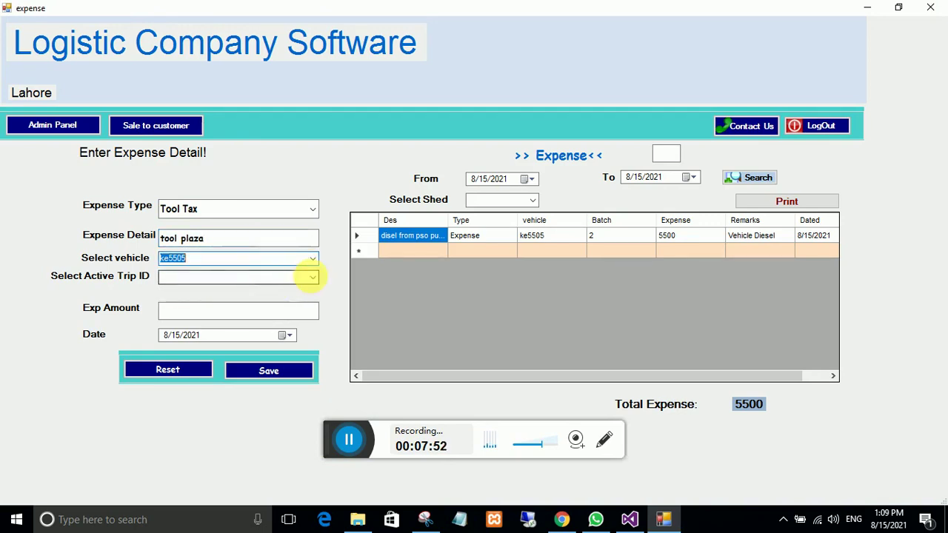
pyautogui.click(313, 276)
pyautogui.click(234, 291)
pyautogui.click(220, 314)
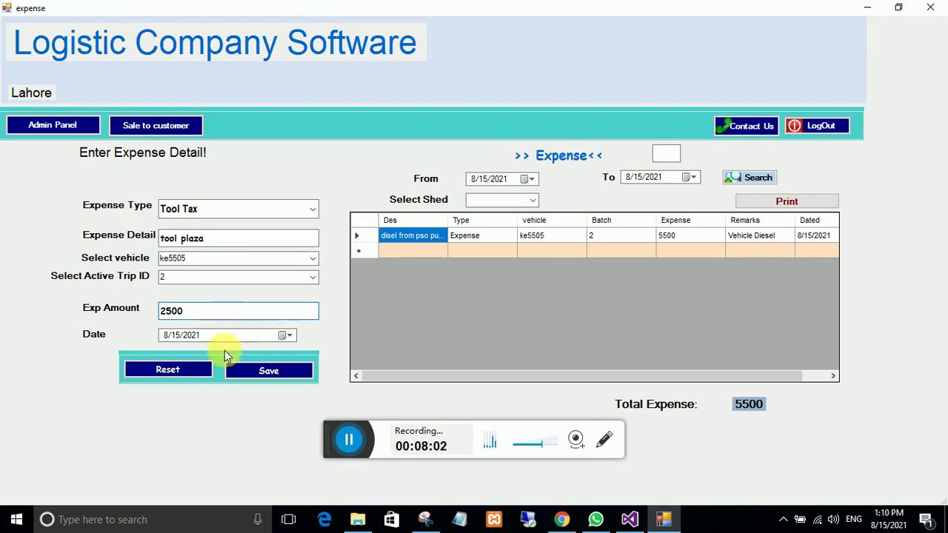
pyautogui.click(286, 370)
pyautogui.press('Return')
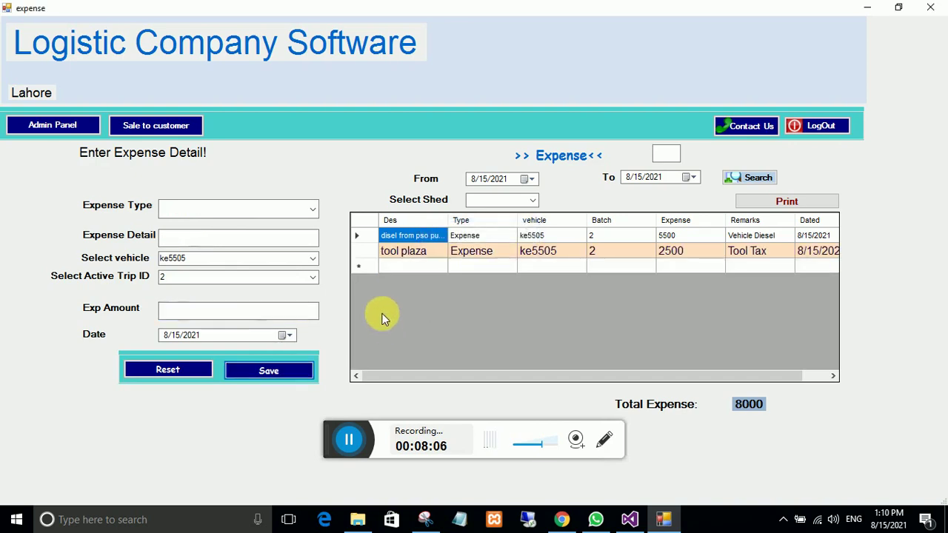
pyautogui.click(33, 124)
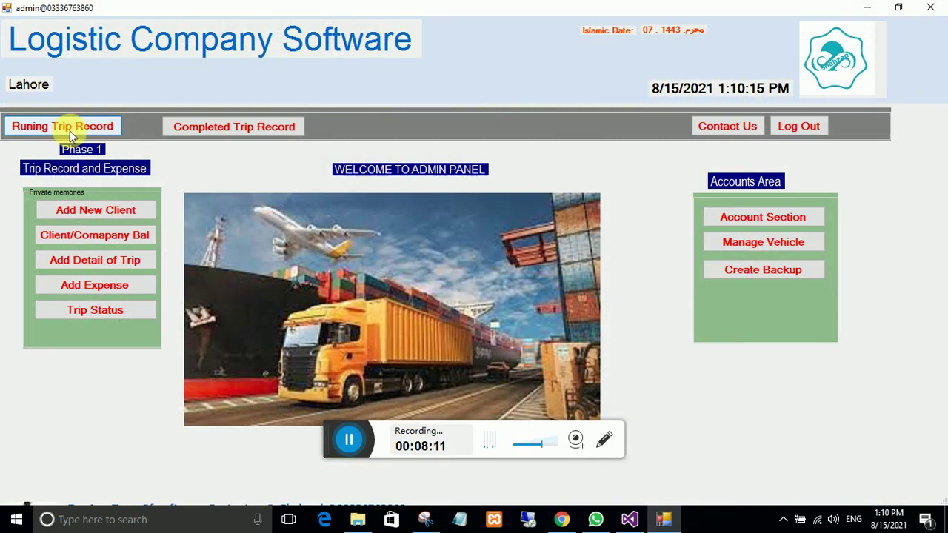
pyautogui.click(70, 130)
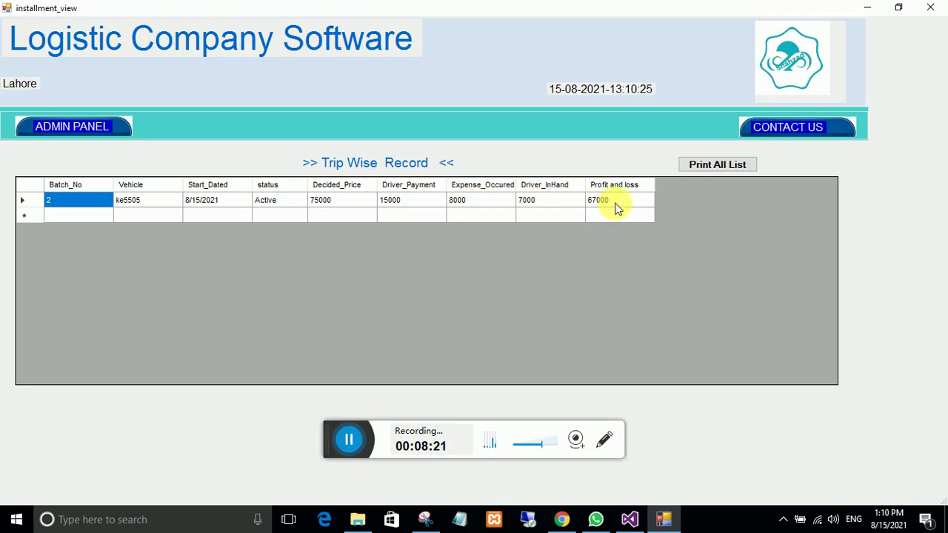
# Step: Close batch 2's Trip Wise Record (8000 expense, 67000 profit) and go back to the admin panel
pyautogui.click(88, 132)
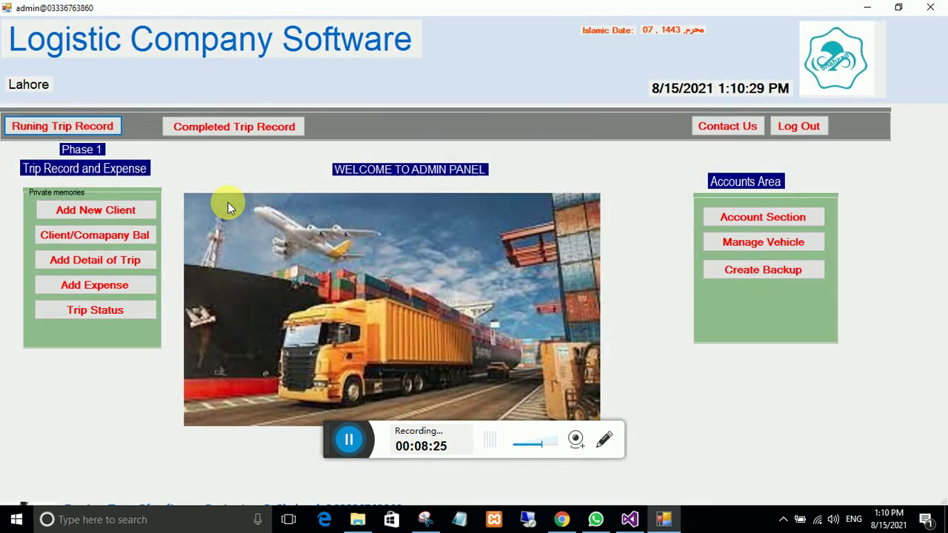
# Step: Start a Vehicle maintenance expense for a front tyre puncture on ke5505, trip 2
pyautogui.click(93, 284)
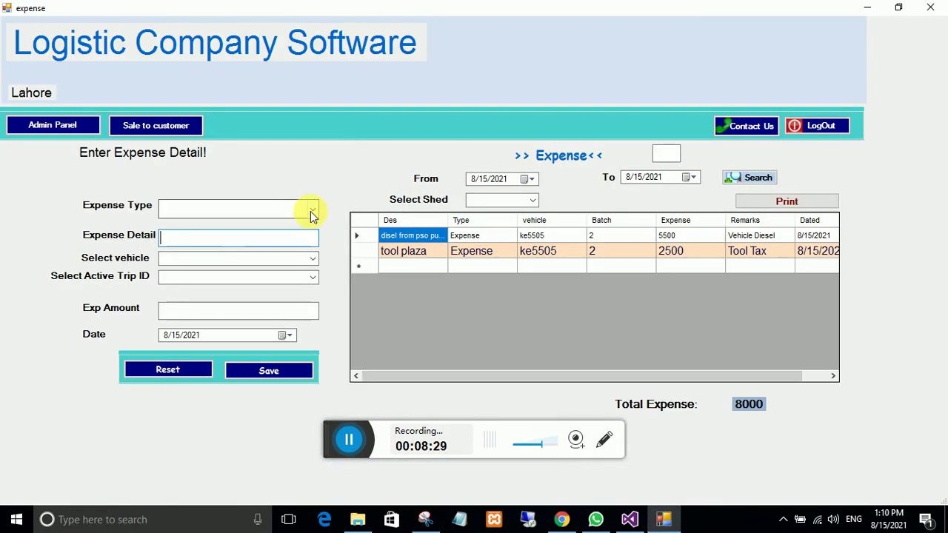
pyautogui.click(312, 210)
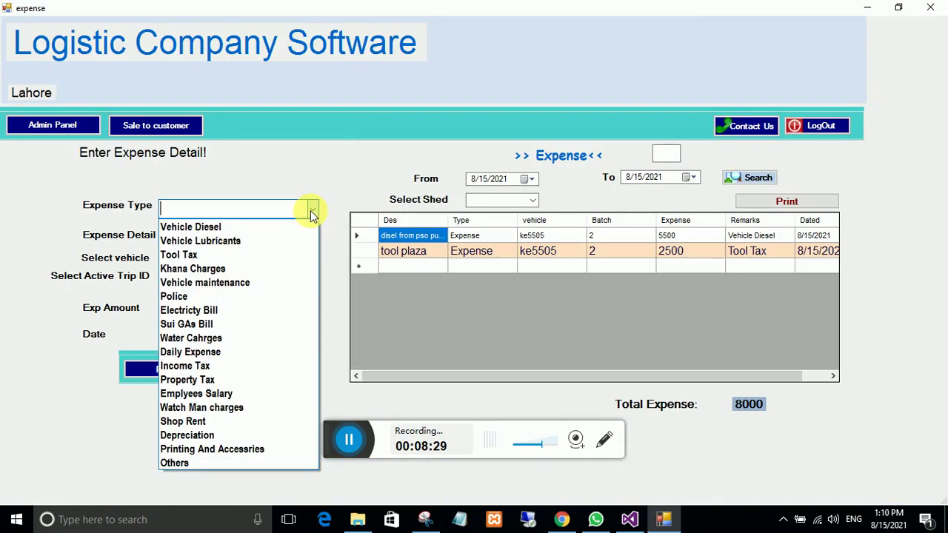
pyautogui.click(203, 284)
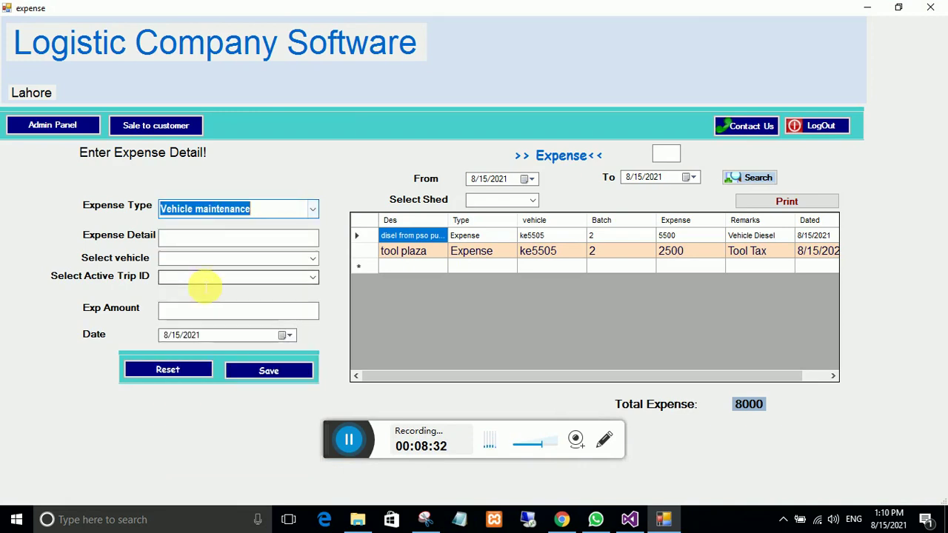
pyautogui.click(233, 239)
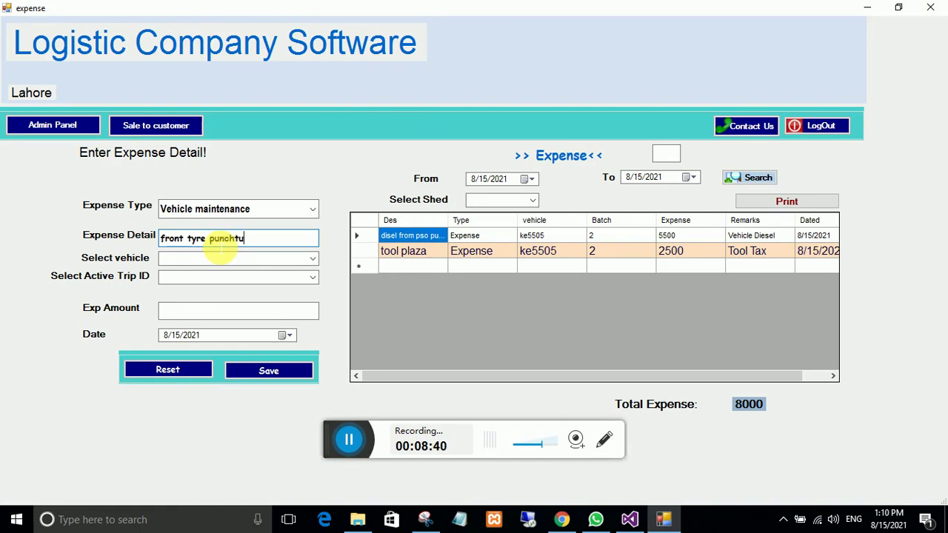
pyautogui.click(313, 258)
pyautogui.click(246, 270)
pyautogui.click(293, 278)
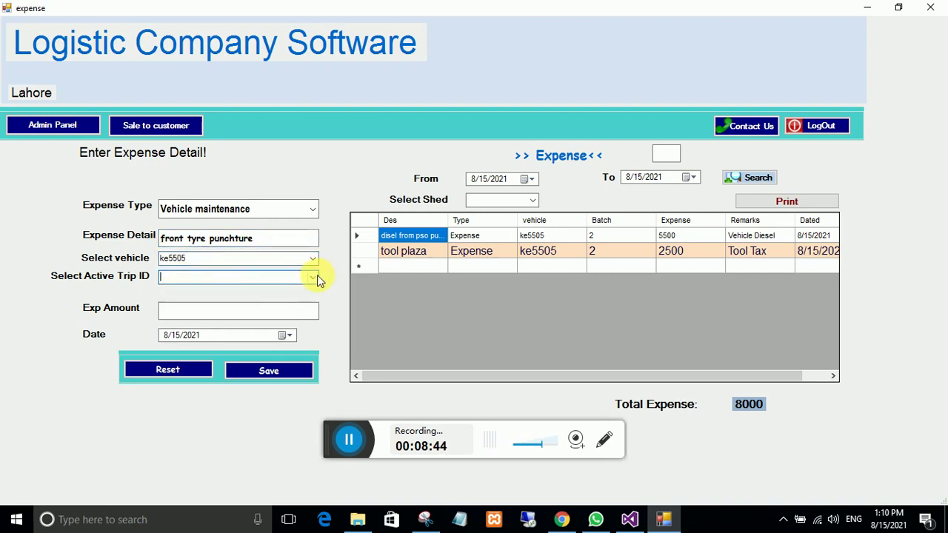
pyautogui.click(316, 278)
pyautogui.click(212, 294)
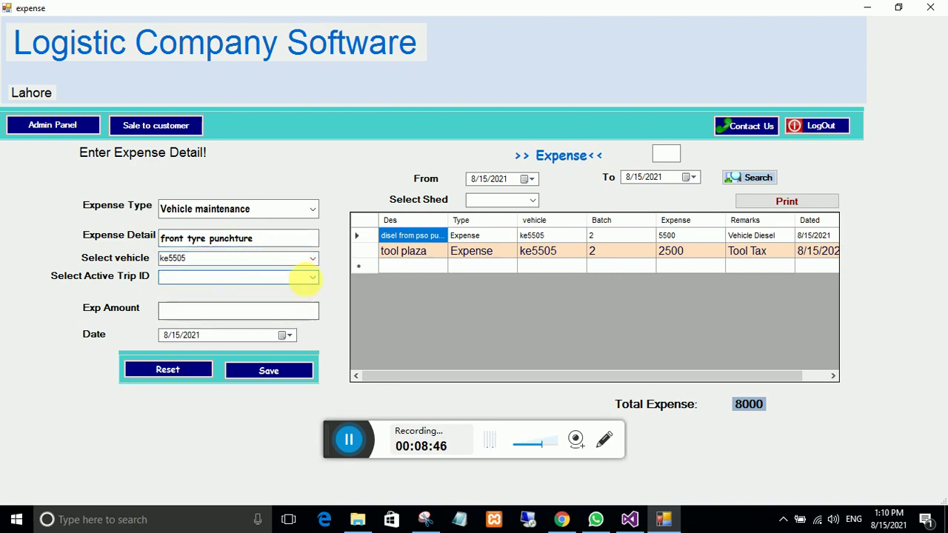
pyautogui.click(307, 278)
pyautogui.click(249, 288)
# Step: Enter 300 as the expense amount, save it, and close the expense form
pyautogui.click(218, 317)
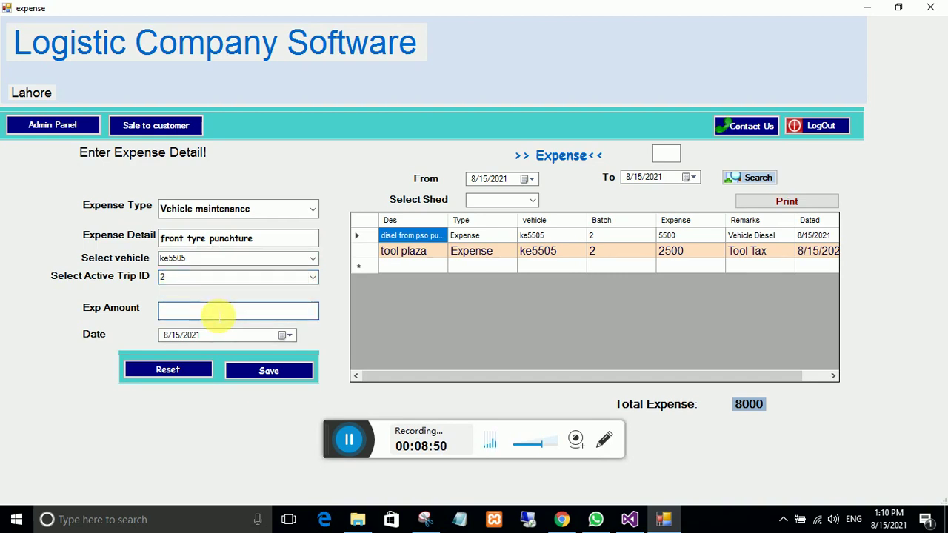
pyautogui.write('300')
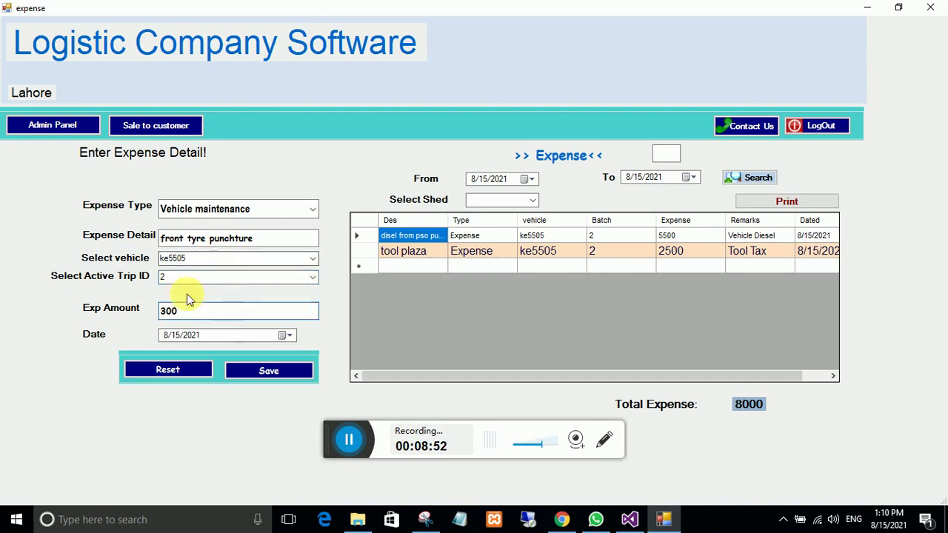
pyautogui.click(275, 373)
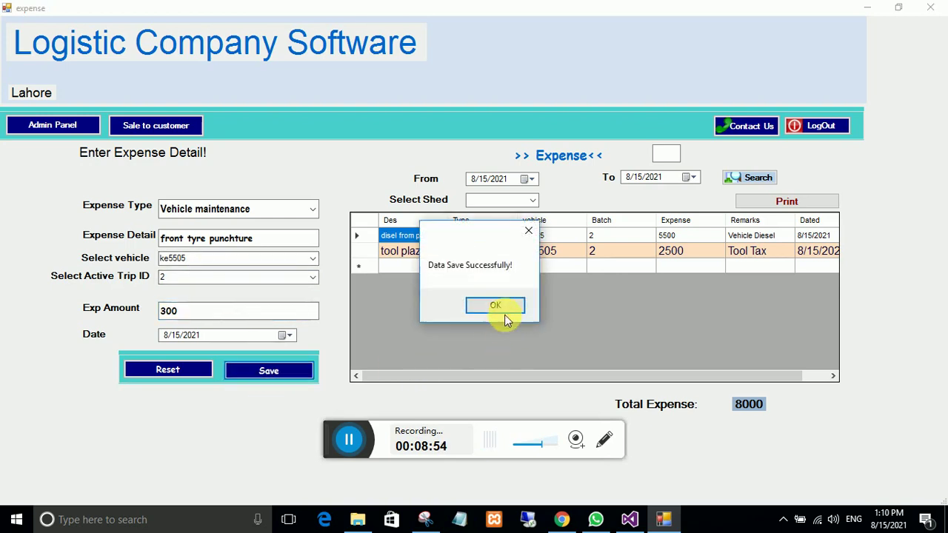
pyautogui.click(492, 309)
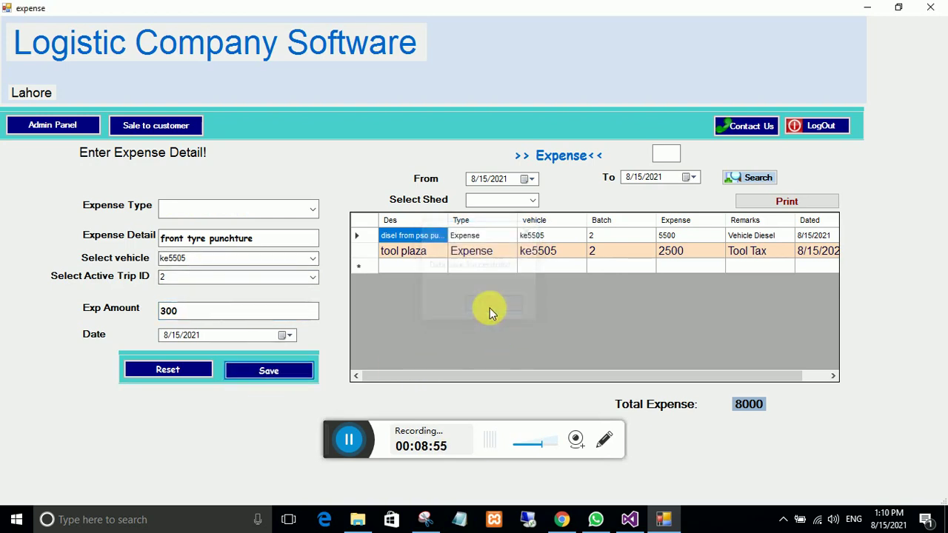
pyautogui.click(58, 125)
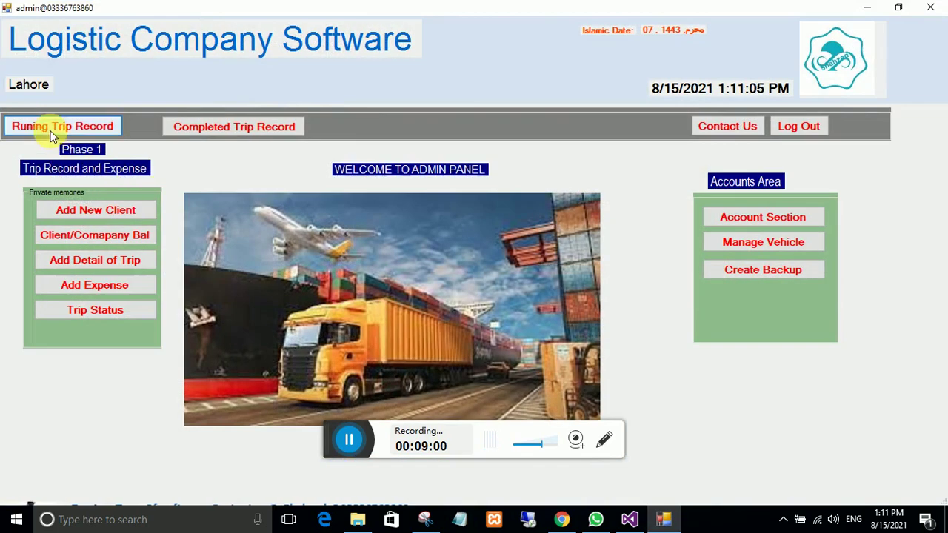
pyautogui.click(28, 127)
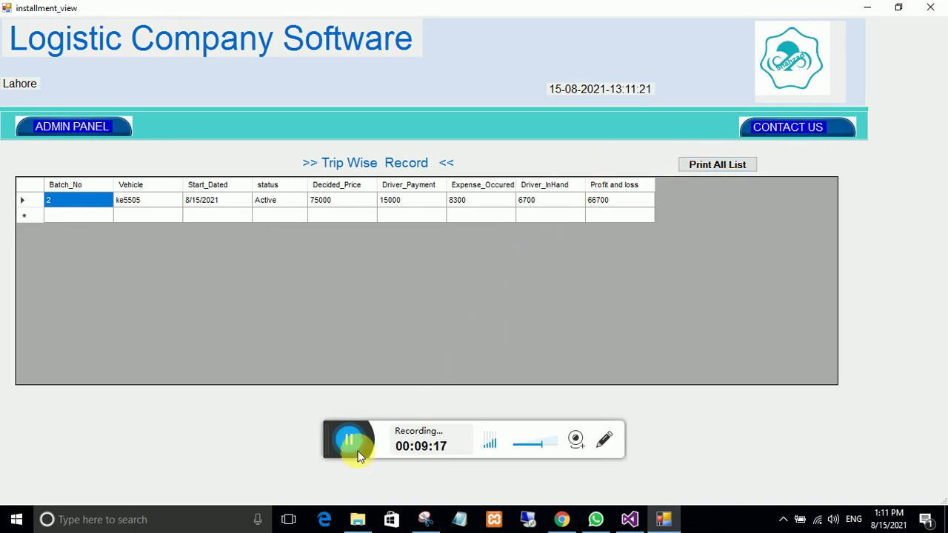
# Step: Print the whole running trip list to a PDF named 'runing trips'
pyautogui.click(700, 166)
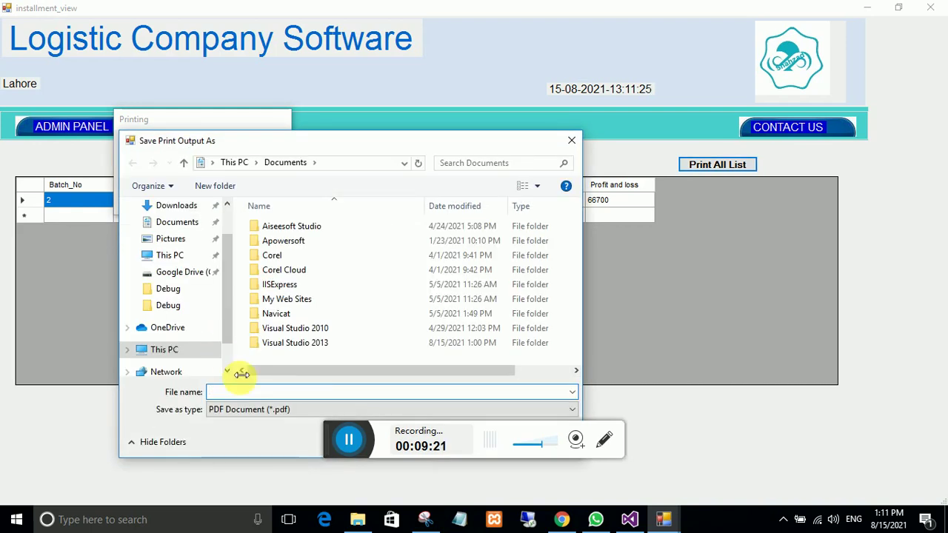
pyautogui.write('runing trips')
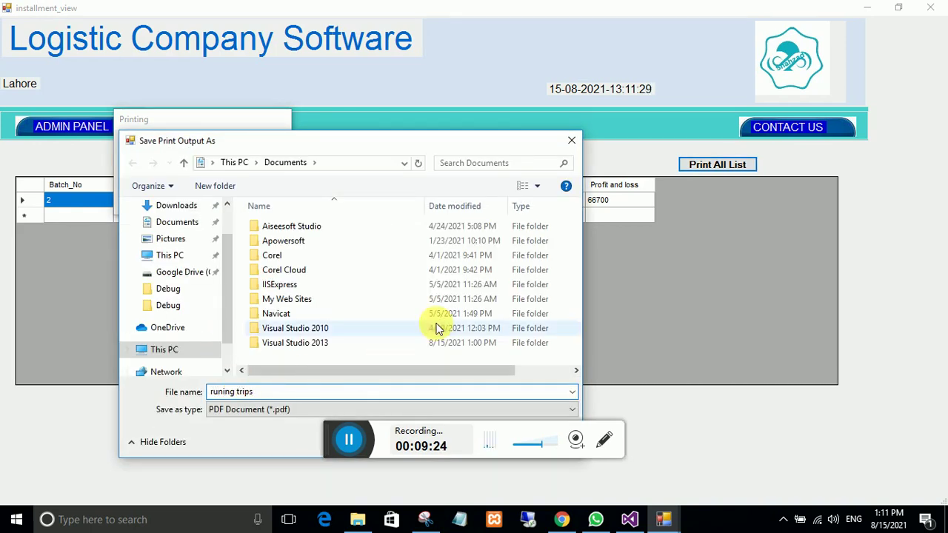
pyautogui.moveTo(390, 142); pyautogui.dragTo(463, 58)
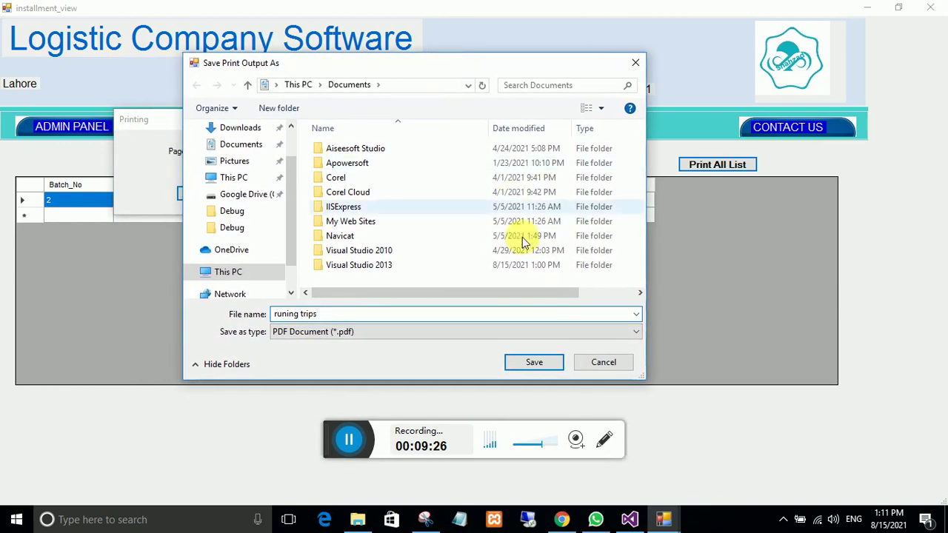
pyautogui.click(524, 361)
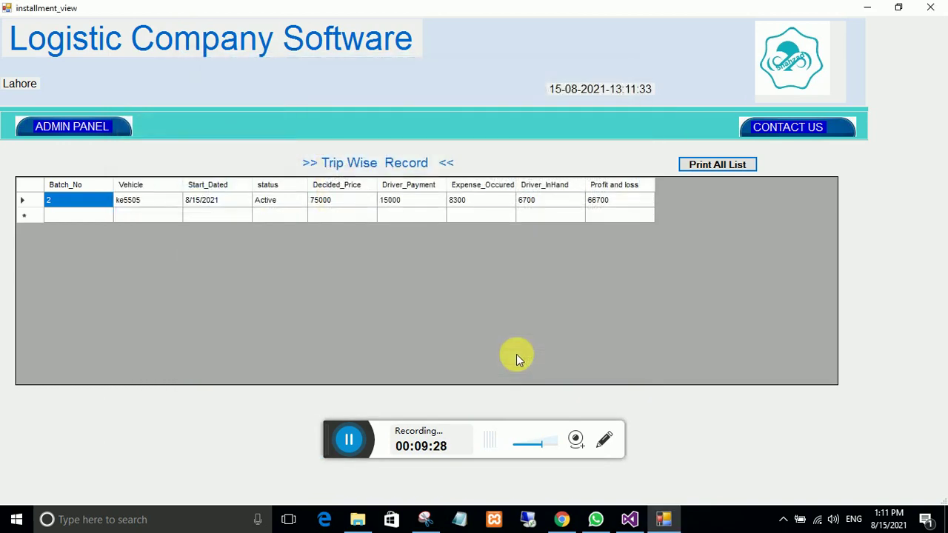
# Step: Open the 'runing trips' PDF from the Documents folder
pyautogui.click(358, 519)
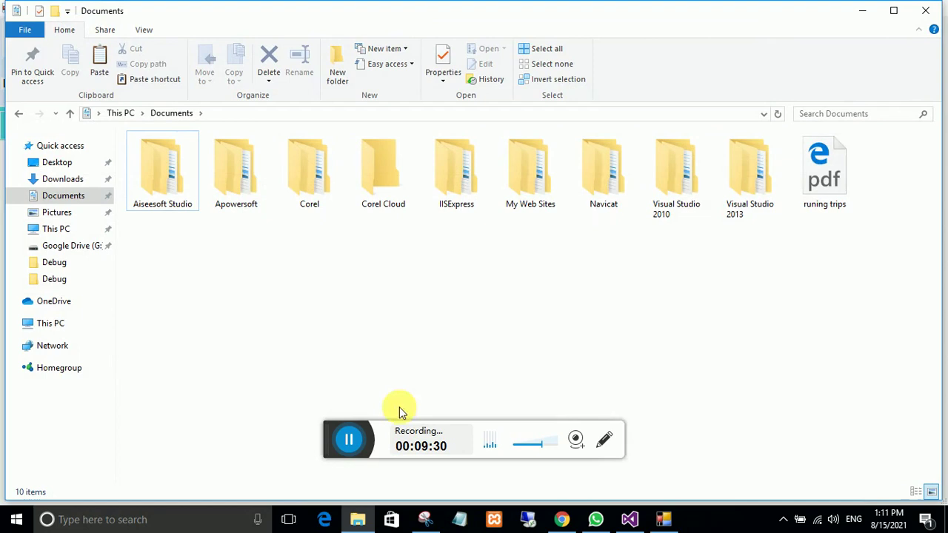
pyautogui.doubleClick(835, 172)
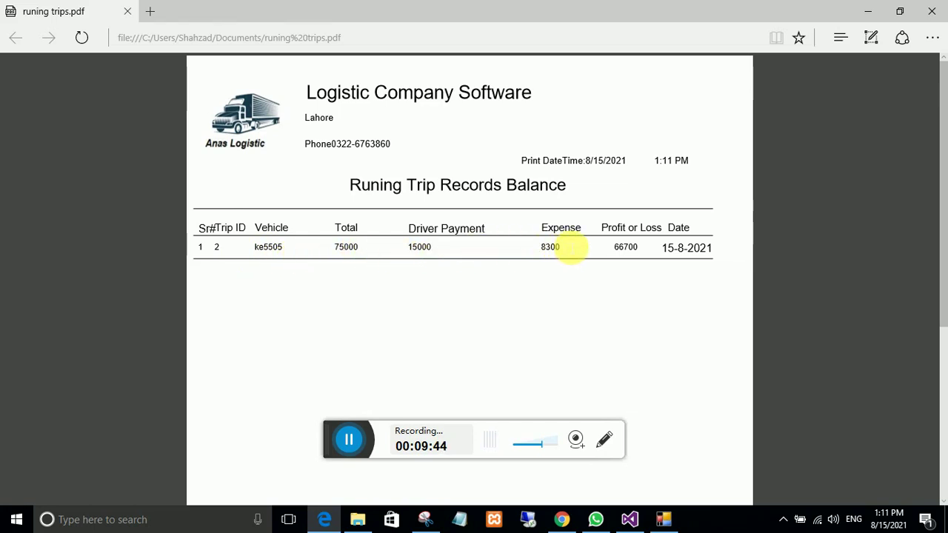
# Step: Check the trip date 15-8-2021 in the report, then close Edge and minimise File Explorer
pyautogui.moveTo(646, 250)
pyautogui.mouseDown()
pyautogui.moveTo(711, 247)
pyautogui.moveTo(645, 250)
pyautogui.mouseUp()
pyautogui.click(672, 254)
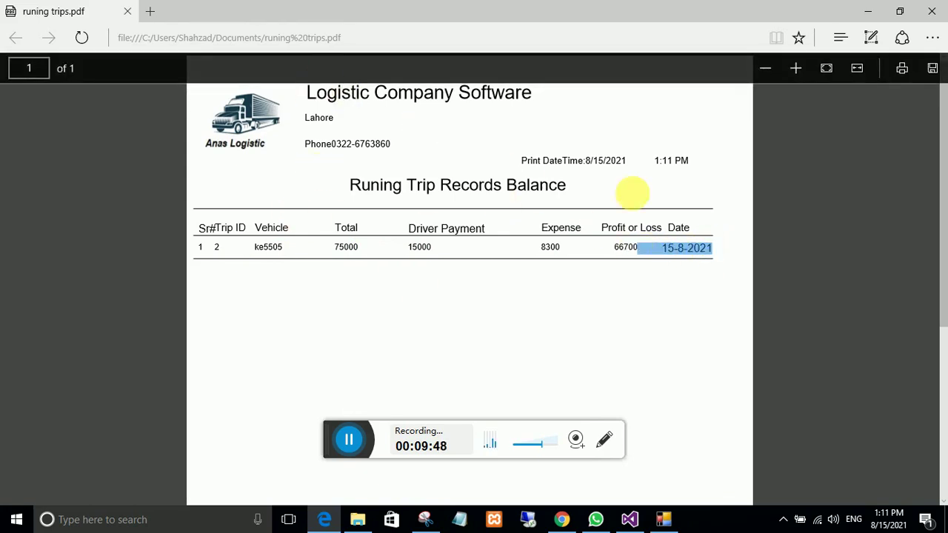
pyautogui.scroll(-5, 554, 404)
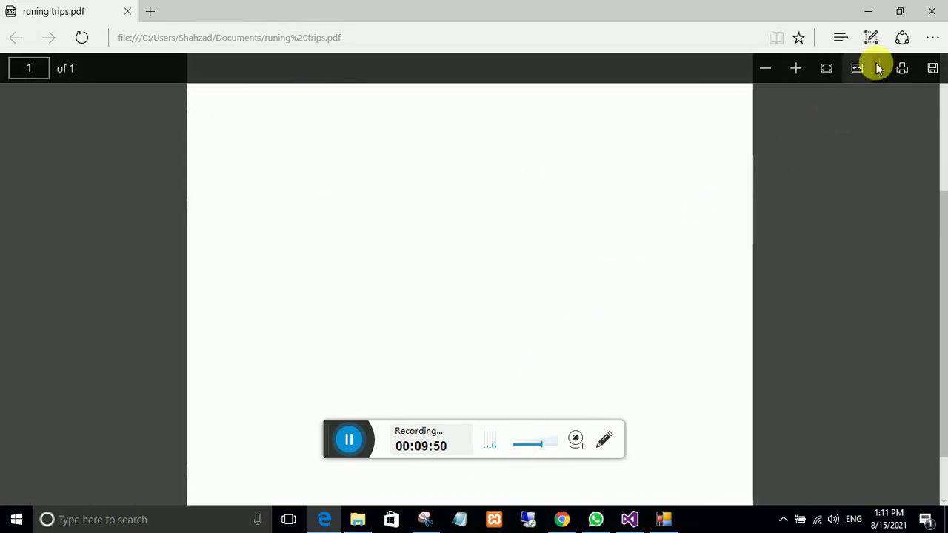
pyautogui.click(931, 10)
pyautogui.click(864, 10)
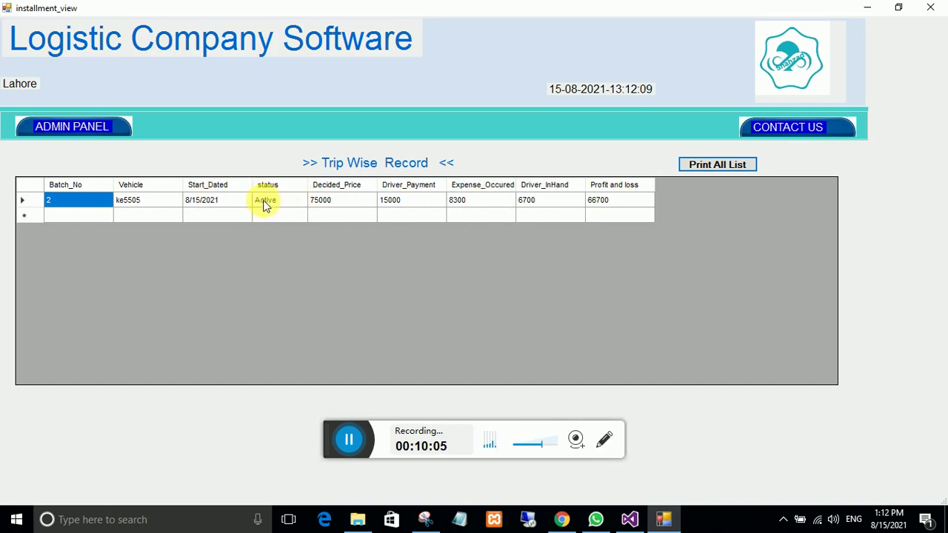
# Step: Close the Trip Wise Record window and relaunch the logistic software from the desktop
pyautogui.hotkey('alt', 'F4')
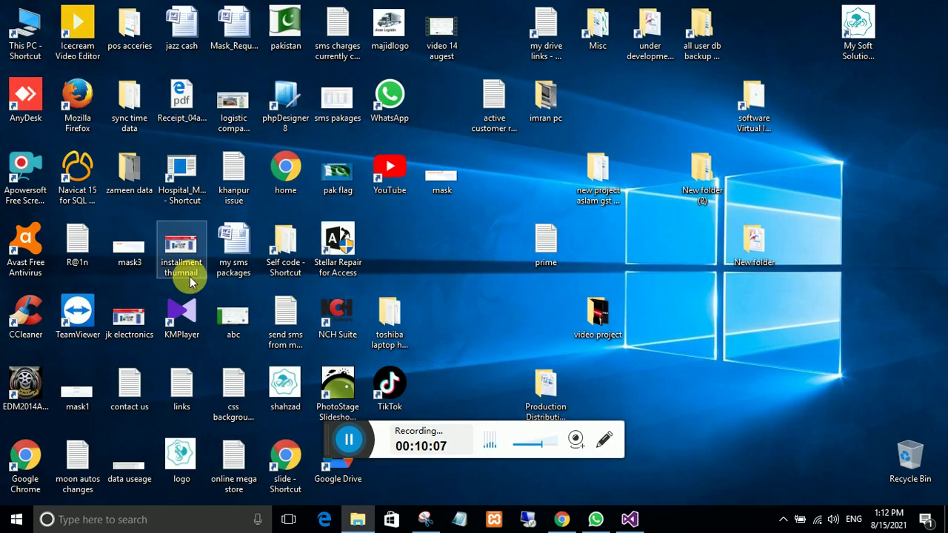
pyautogui.doubleClick(190, 277)
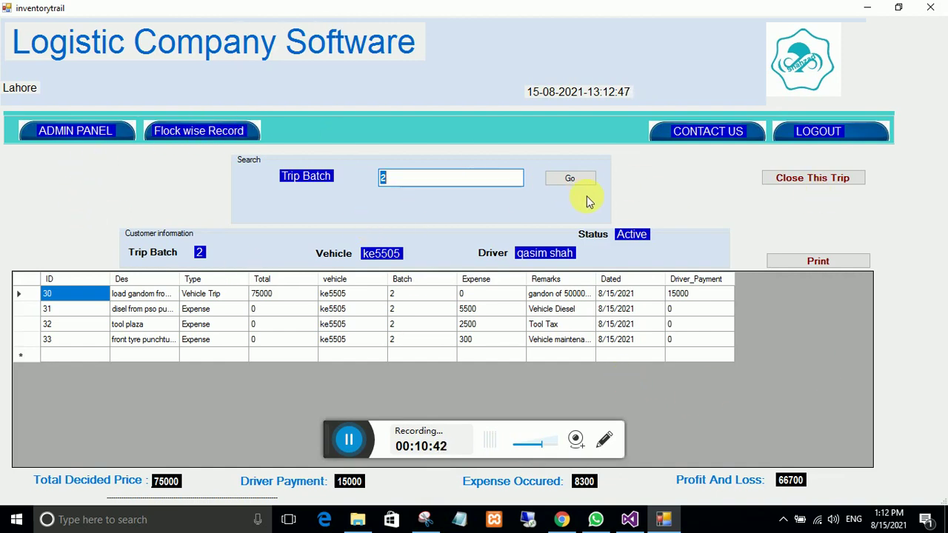
# Step: Leave the batch ledger, glance at Add Expense types, then open Add Trip Details from the admin panel
pyautogui.click(75, 131)
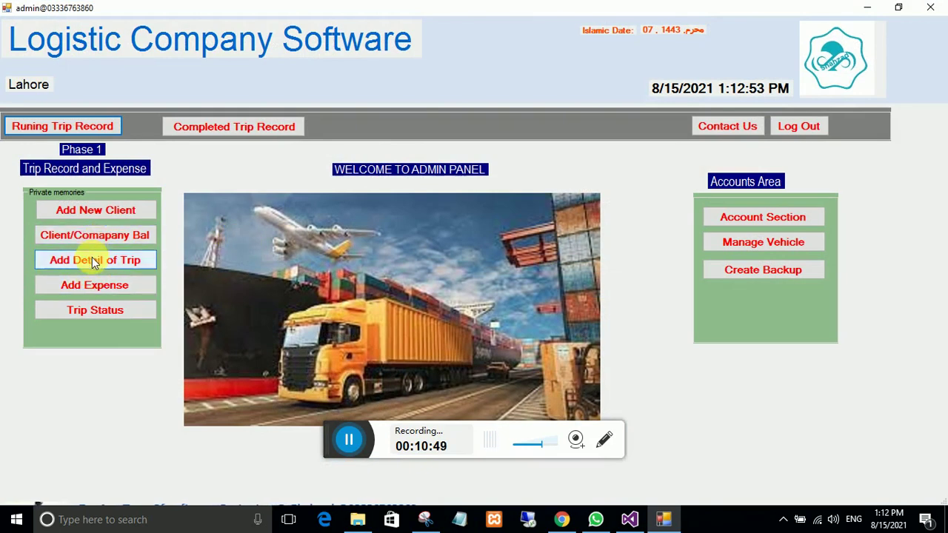
pyautogui.click(88, 284)
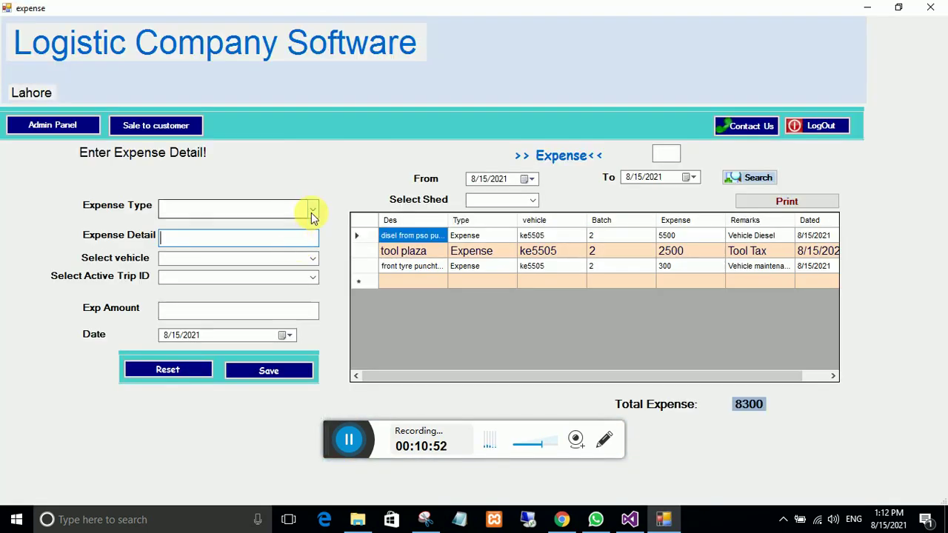
pyautogui.click(311, 211)
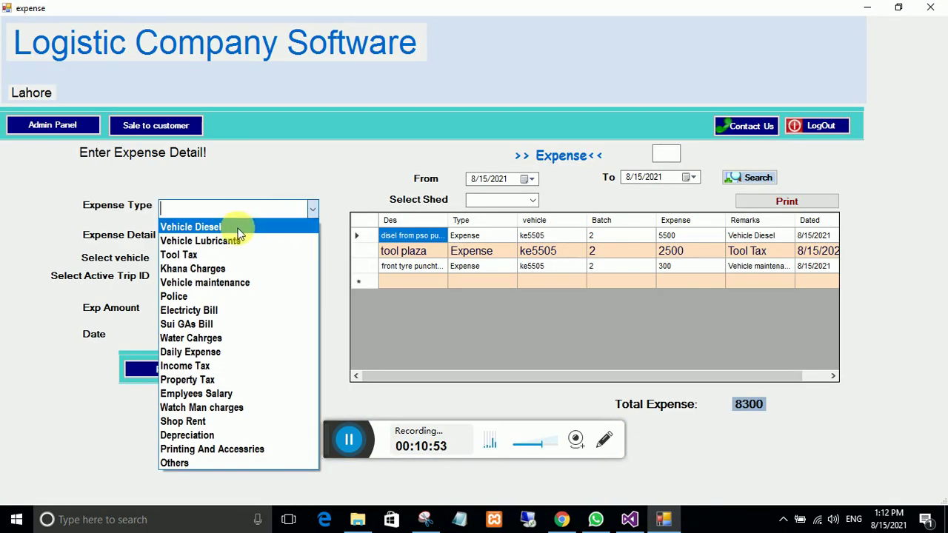
pyautogui.click(51, 126)
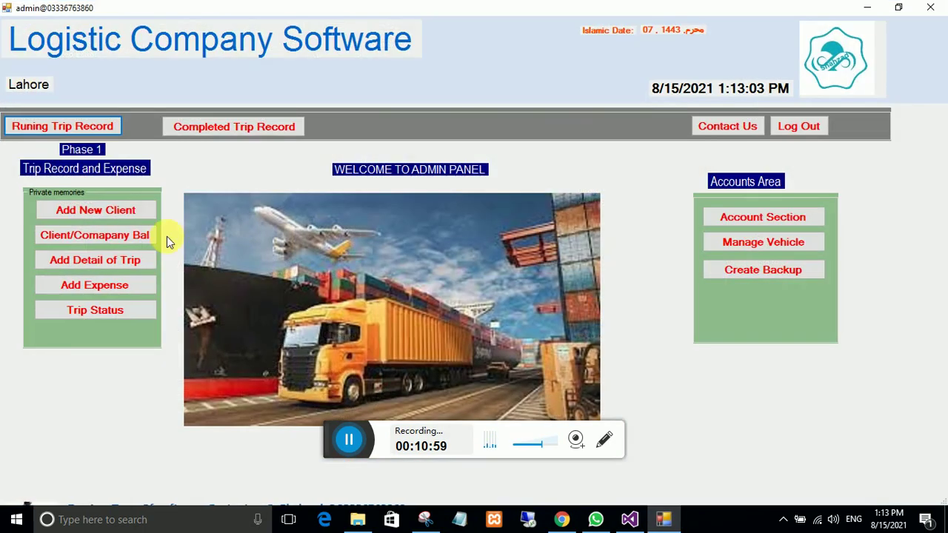
pyautogui.click(79, 266)
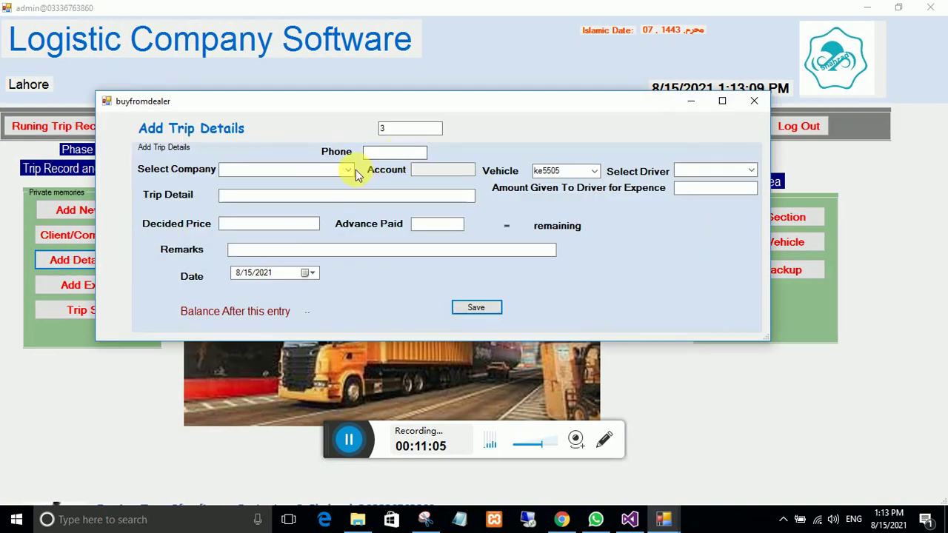
pyautogui.click(350, 170)
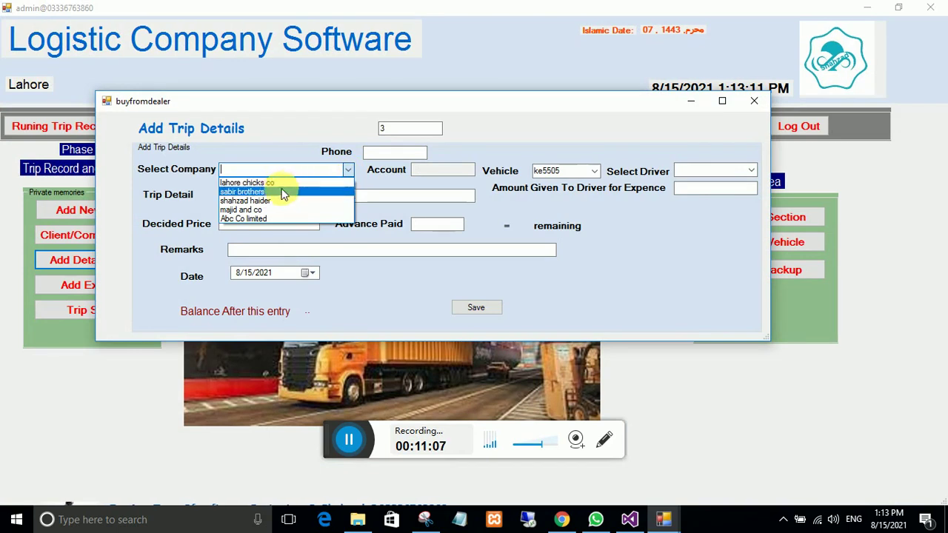
pyautogui.click(249, 212)
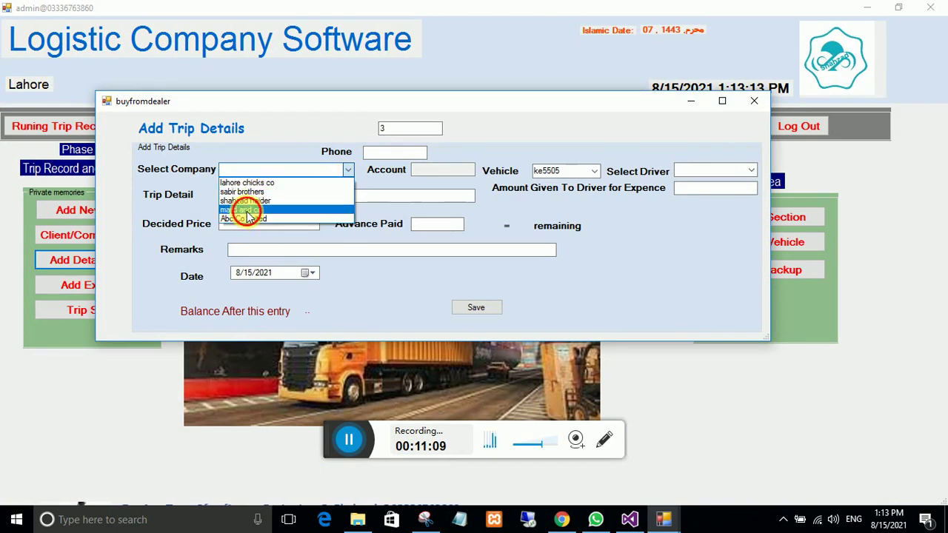
pyautogui.click(311, 196)
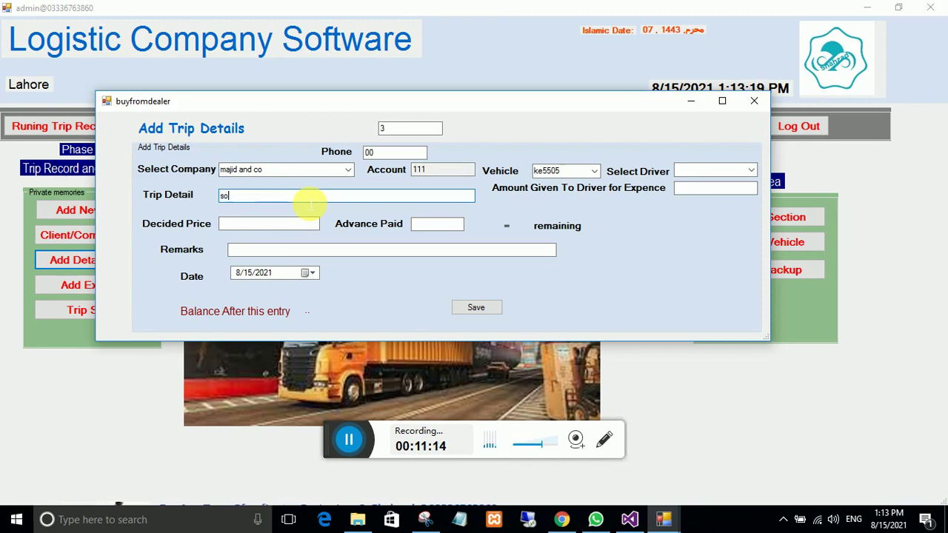
pyautogui.write('sona urea 500 bori')
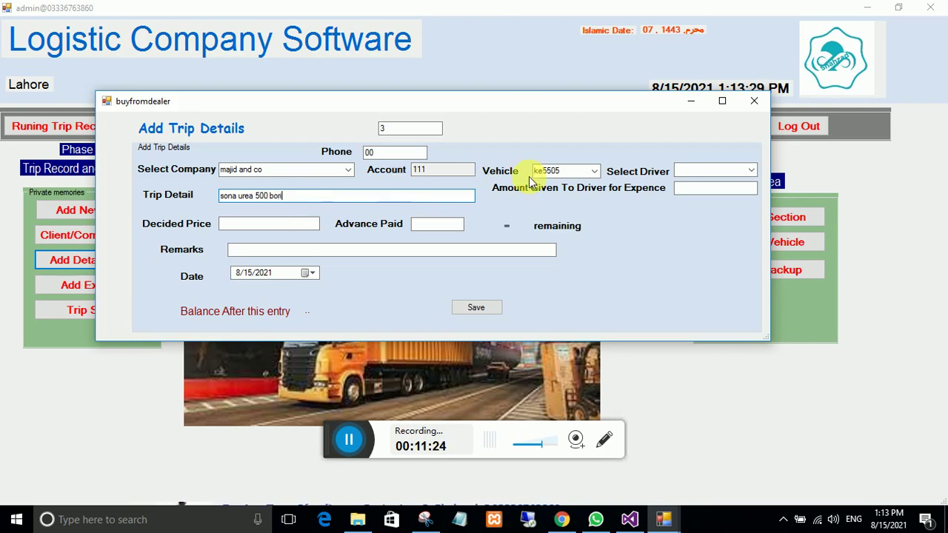
pyautogui.click(595, 171)
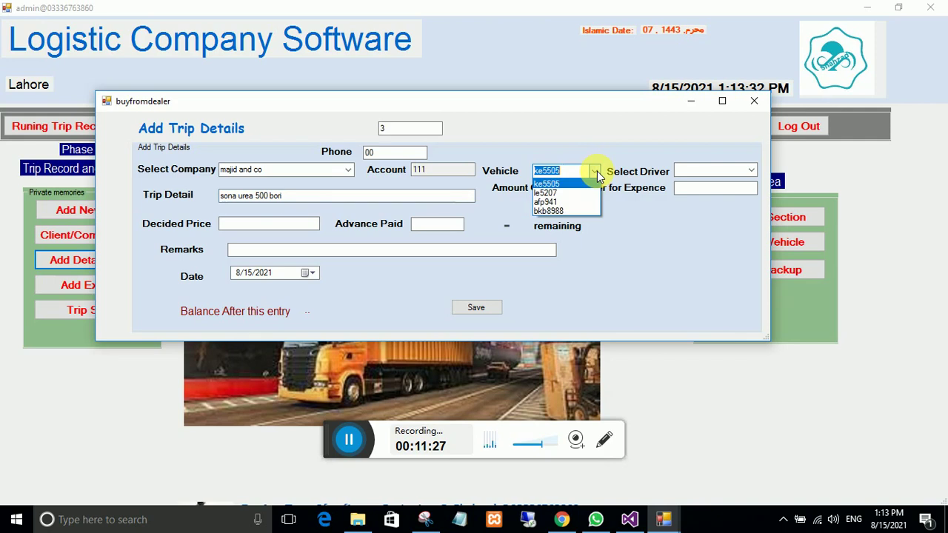
pyautogui.click(566, 201)
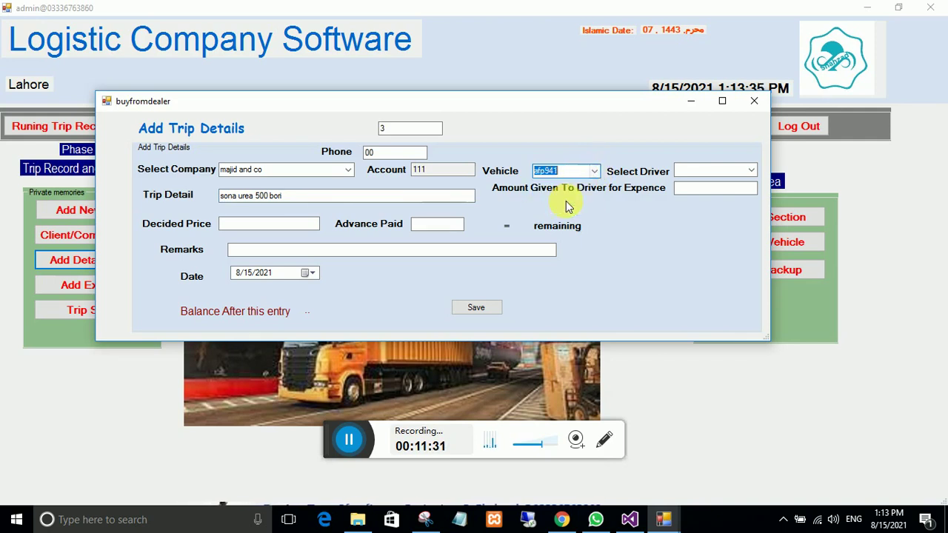
# Step: Assign the driver and enter 15600 allowance, 45000 decided price and 45000 advance paid
pyautogui.click(749, 173)
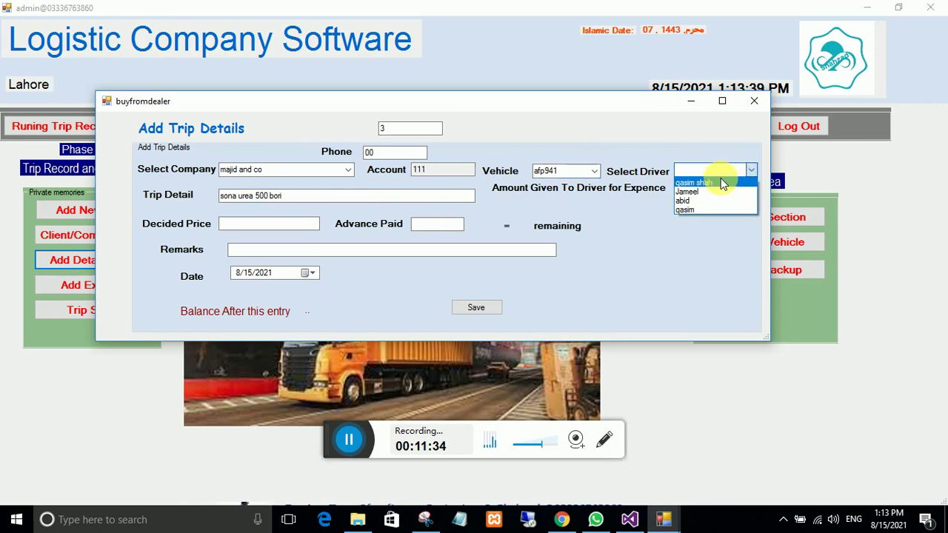
pyautogui.click(687, 200)
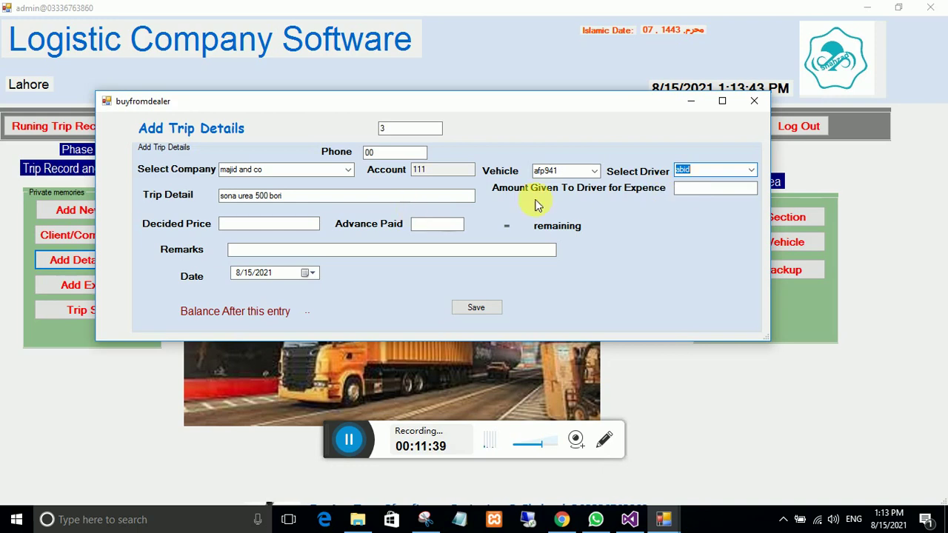
pyautogui.click(701, 195)
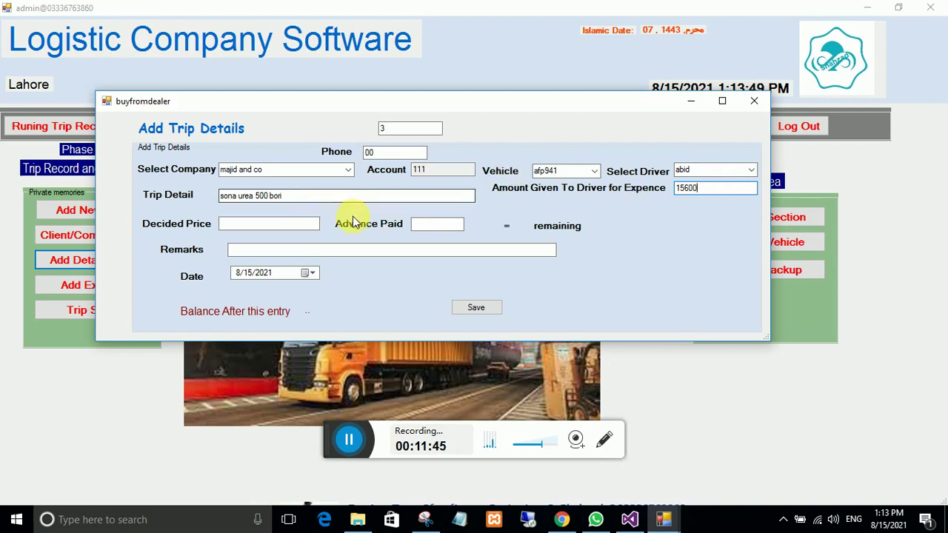
pyautogui.click(292, 225)
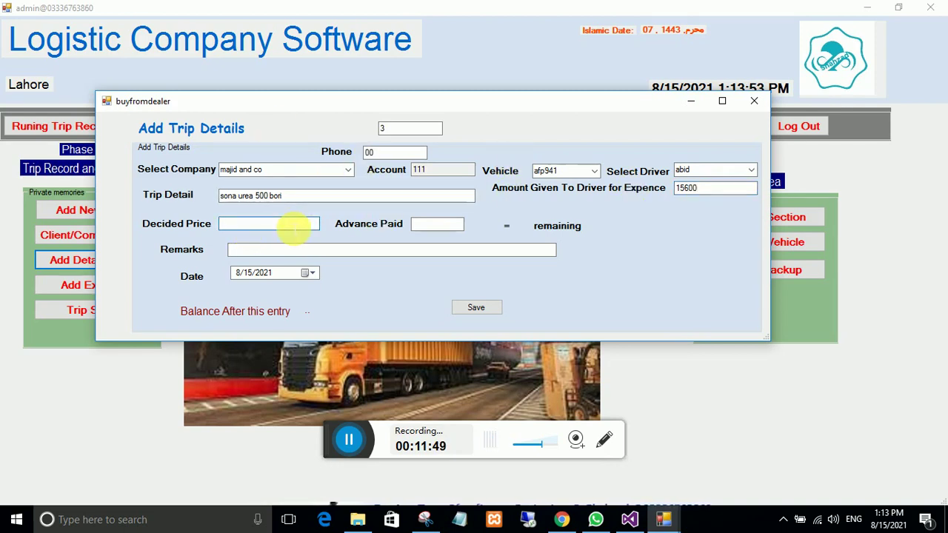
pyautogui.write('45000')
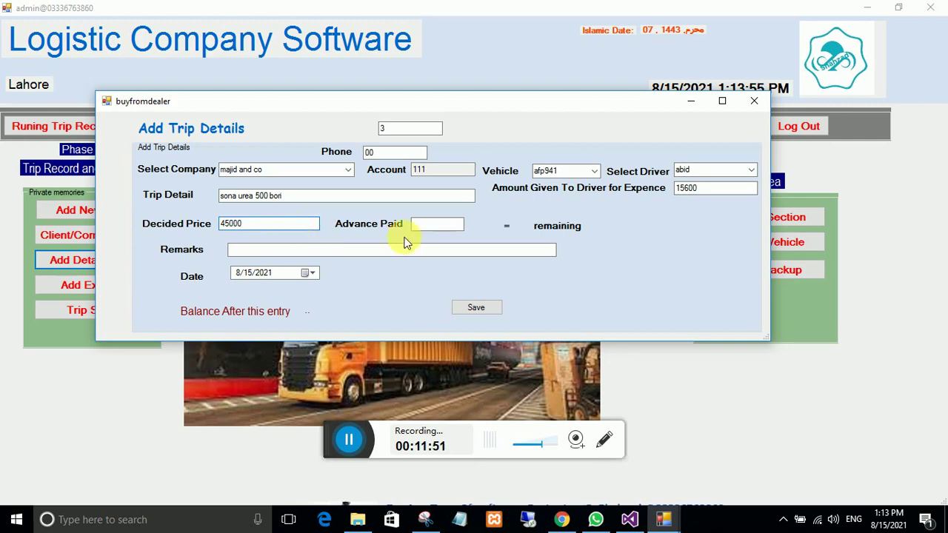
pyautogui.click(442, 225)
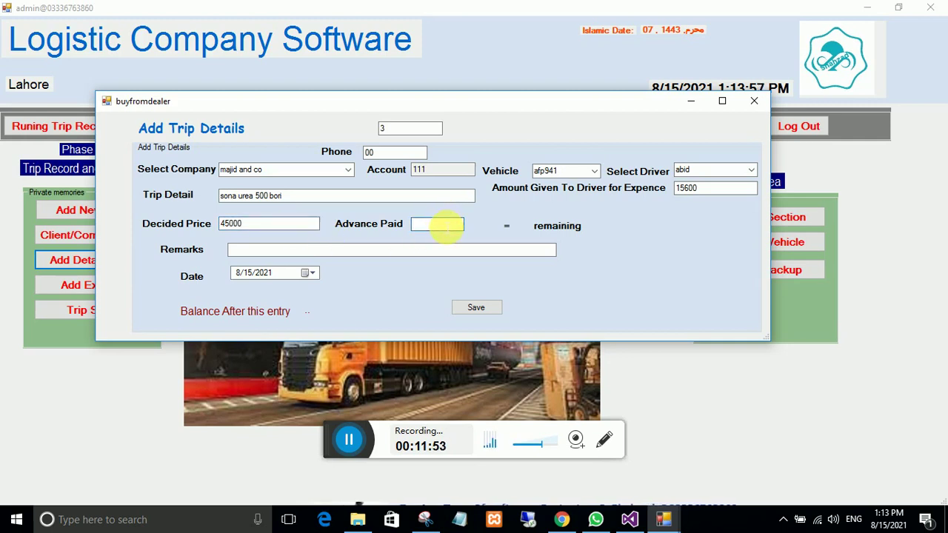
pyautogui.write('45000')
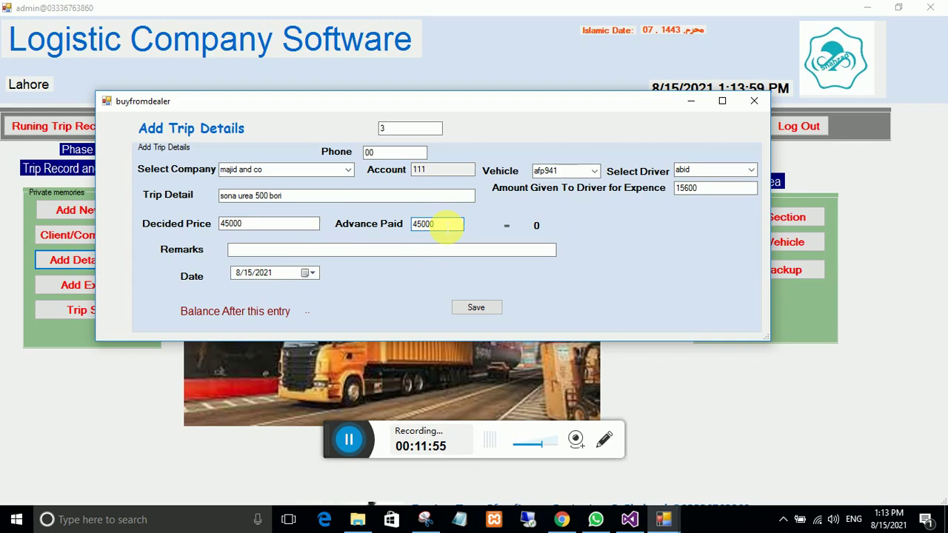
# Step: Add the trip remarks, save trip 3, and close the trip details form
pyautogui.click(288, 252)
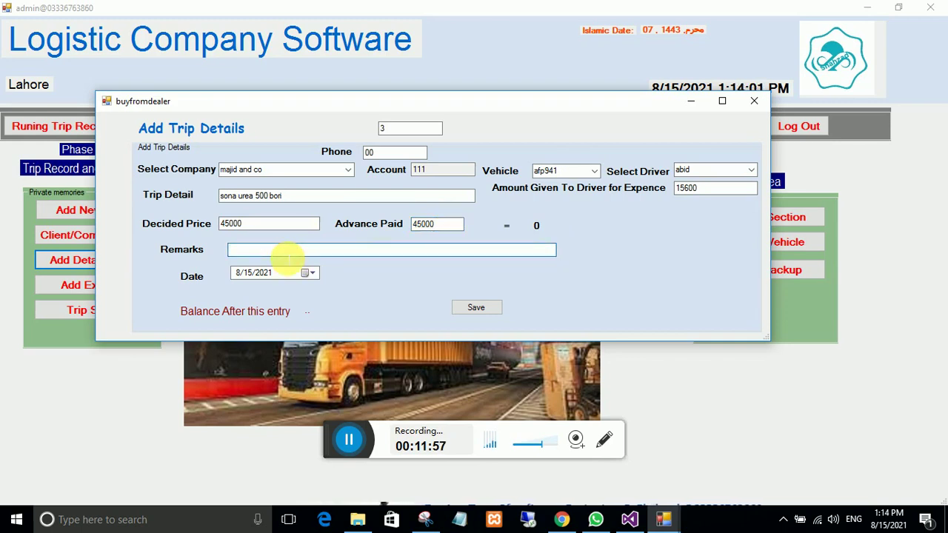
pyautogui.write('dera ')
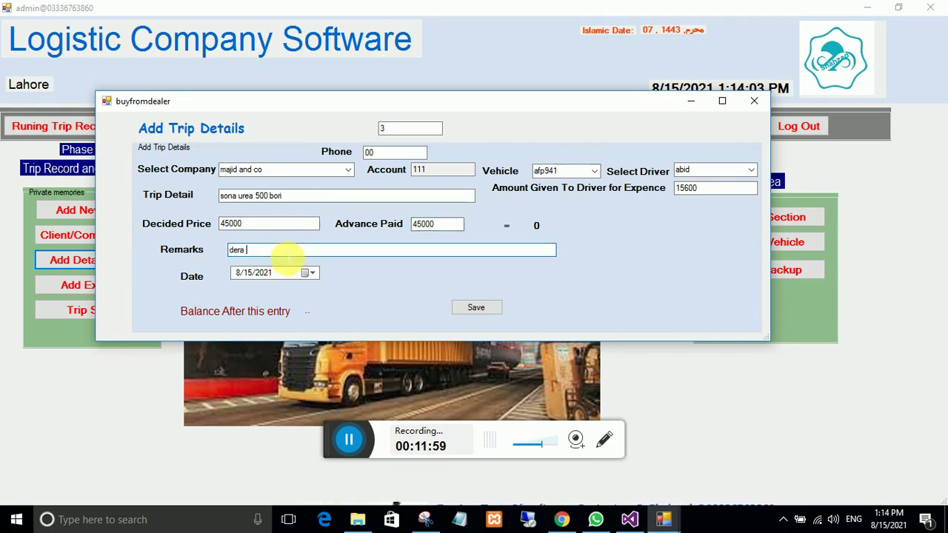
pyautogui.write('ismail khan sy islamabad')
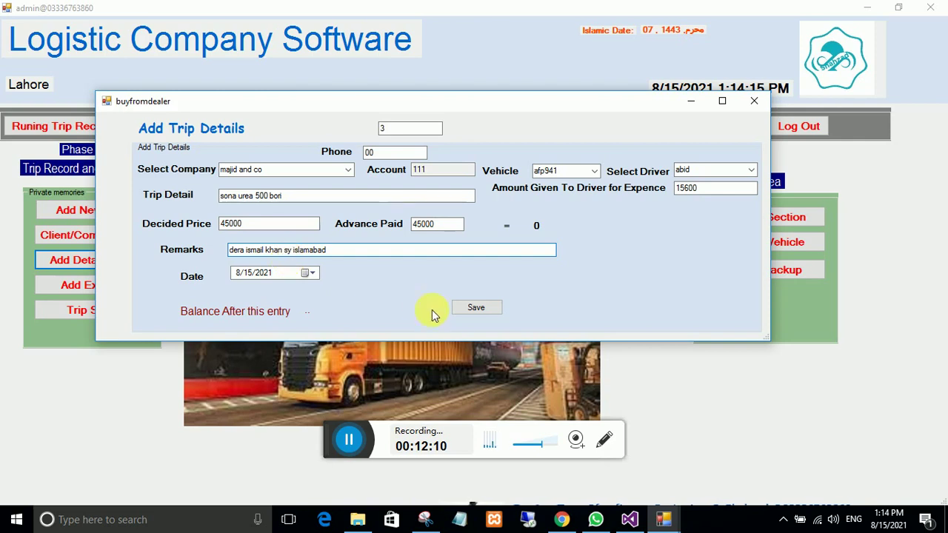
pyautogui.click(468, 311)
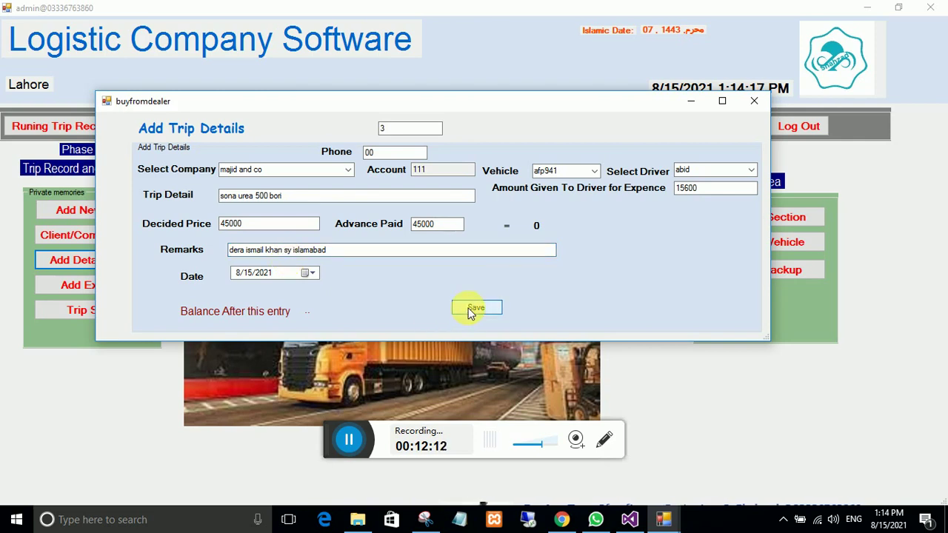
pyautogui.click(490, 305)
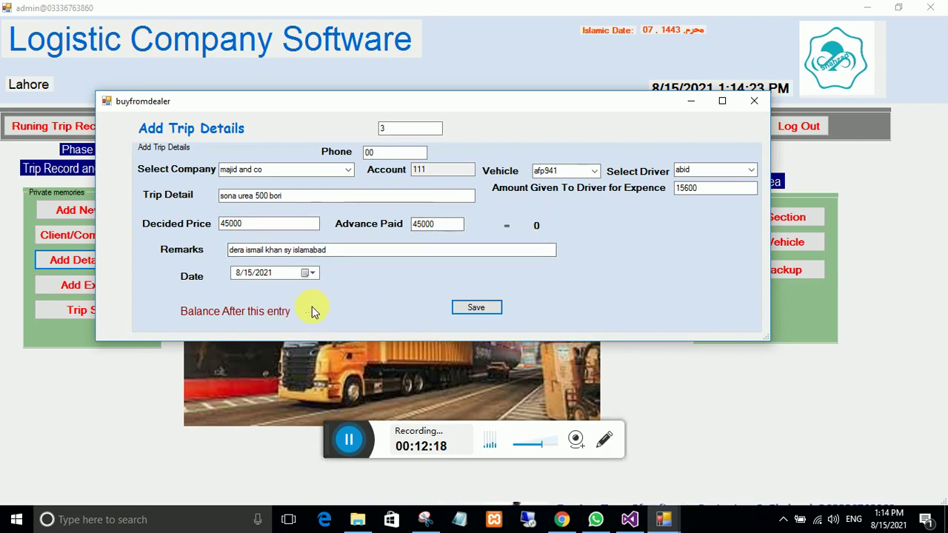
pyautogui.click(754, 101)
pyautogui.click(113, 236)
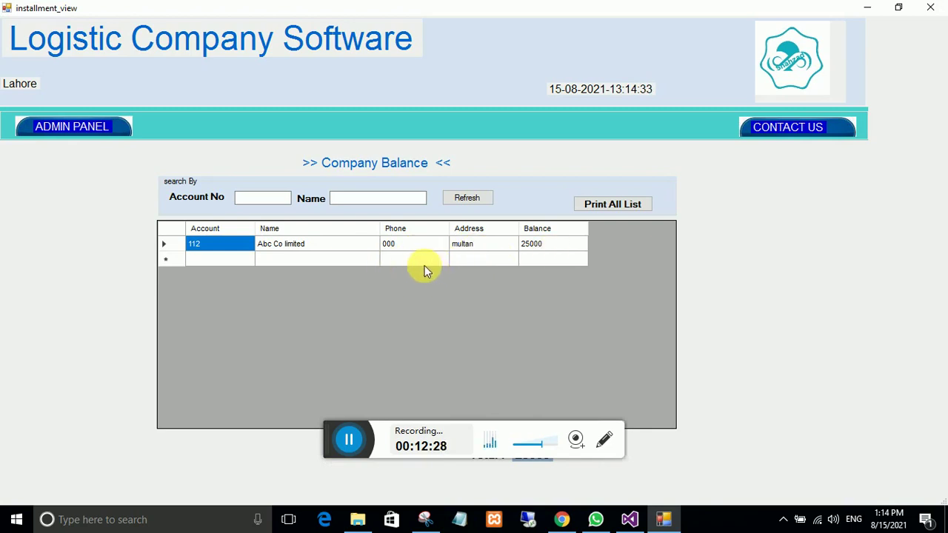
pyautogui.click(89, 131)
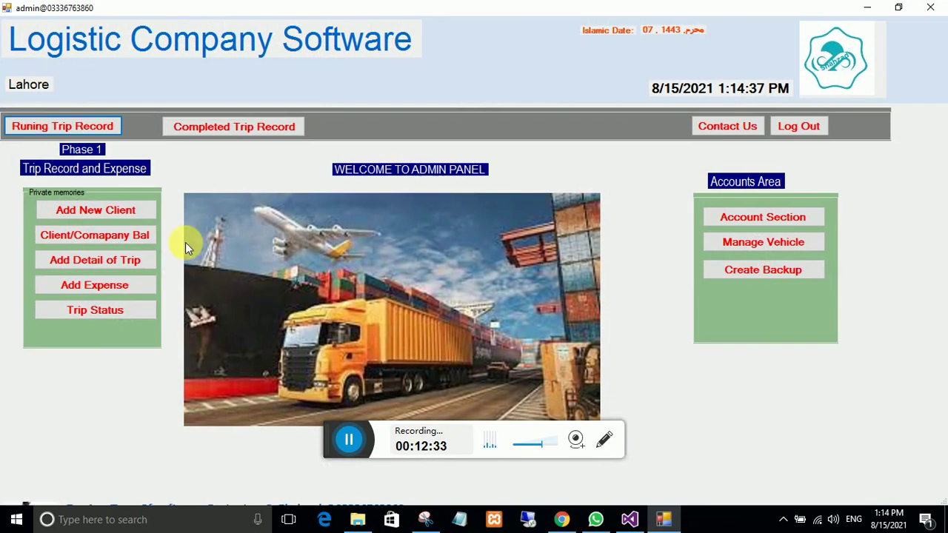
pyautogui.click(70, 147)
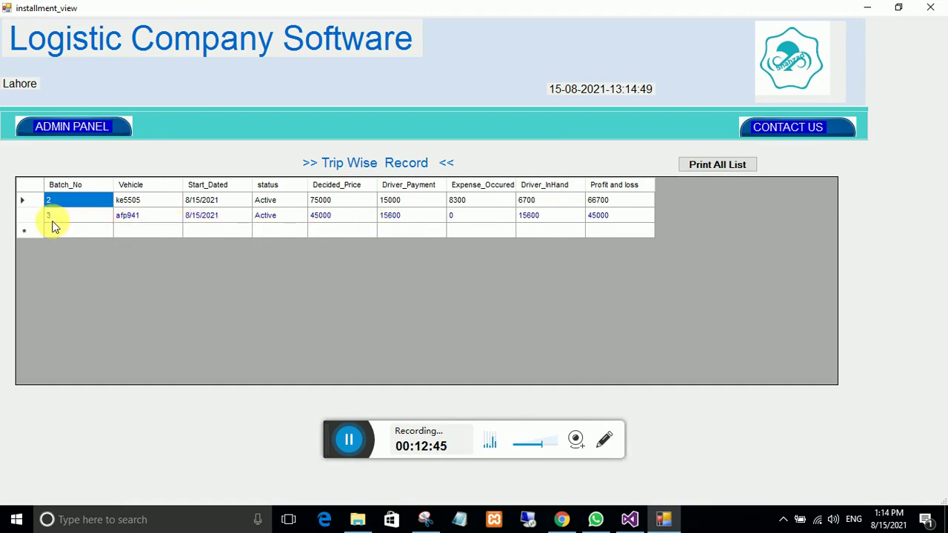
pyautogui.click(87, 130)
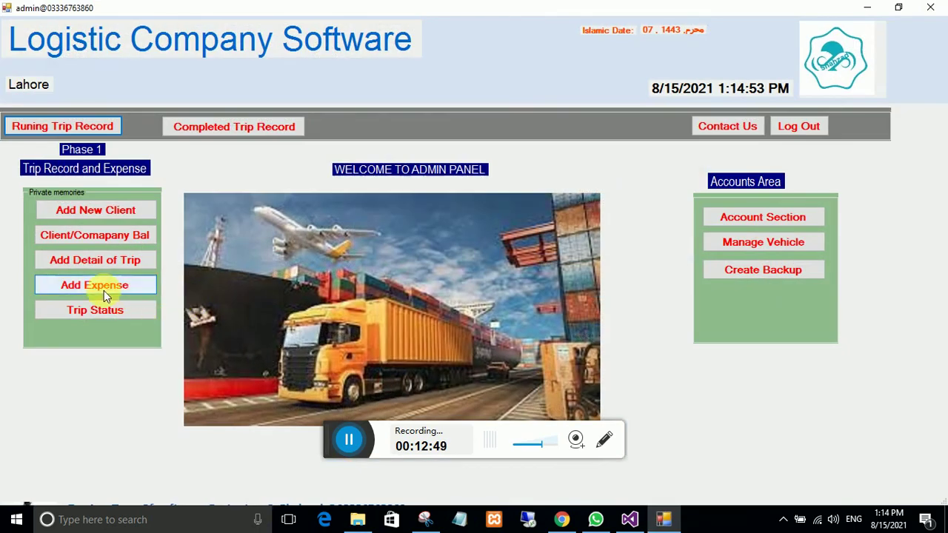
# Step: Start a Vehicle Diesel expense described as 'disel from shell'
pyautogui.click(91, 286)
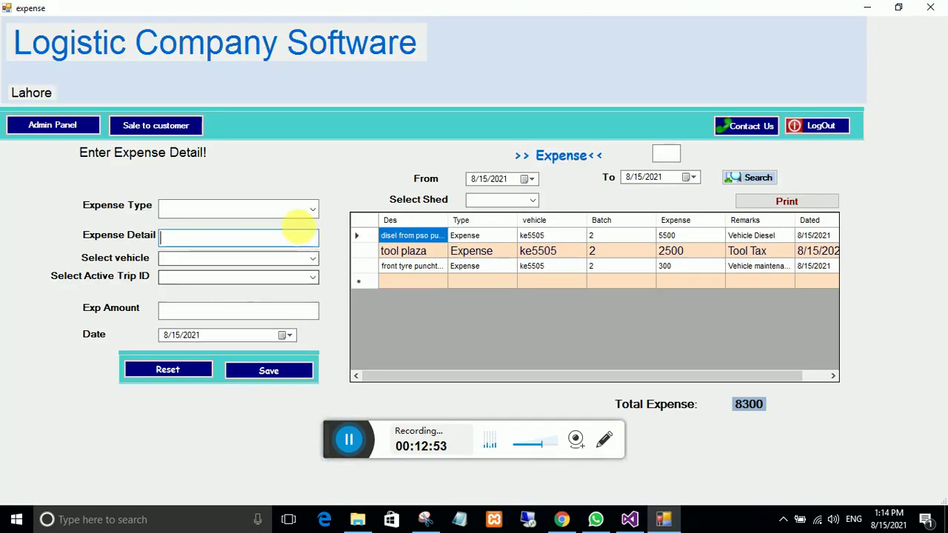
pyautogui.click(310, 209)
pyautogui.click(229, 227)
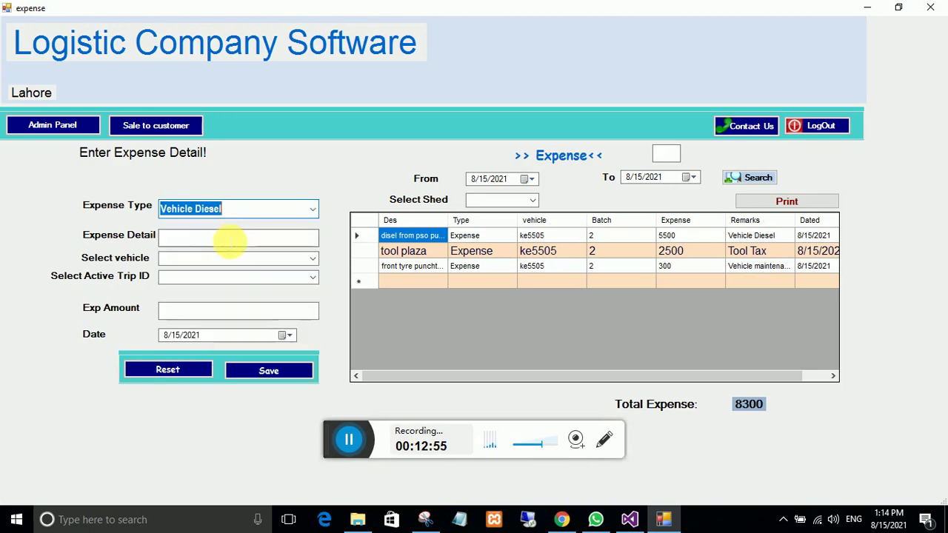
pyautogui.click(231, 238)
pyautogui.write('d')
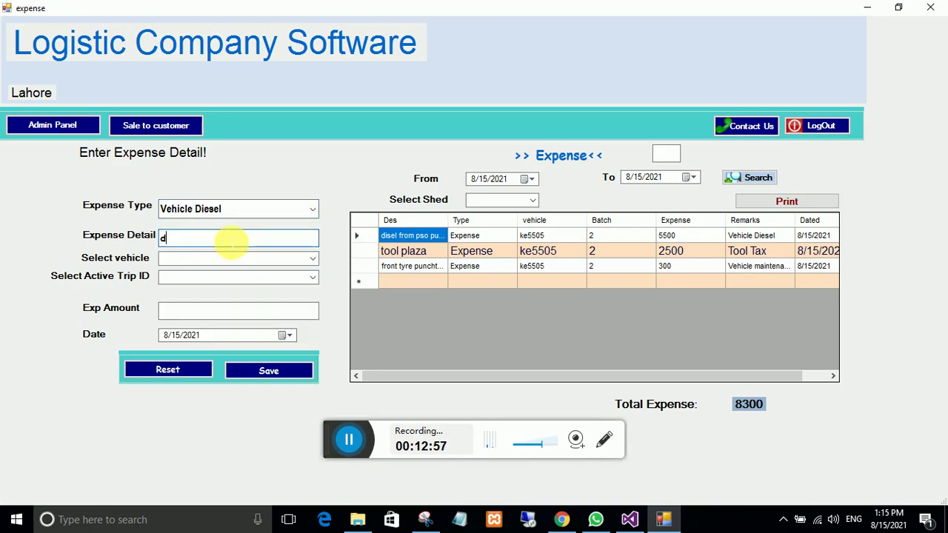
pyautogui.write('isel from shell pump')
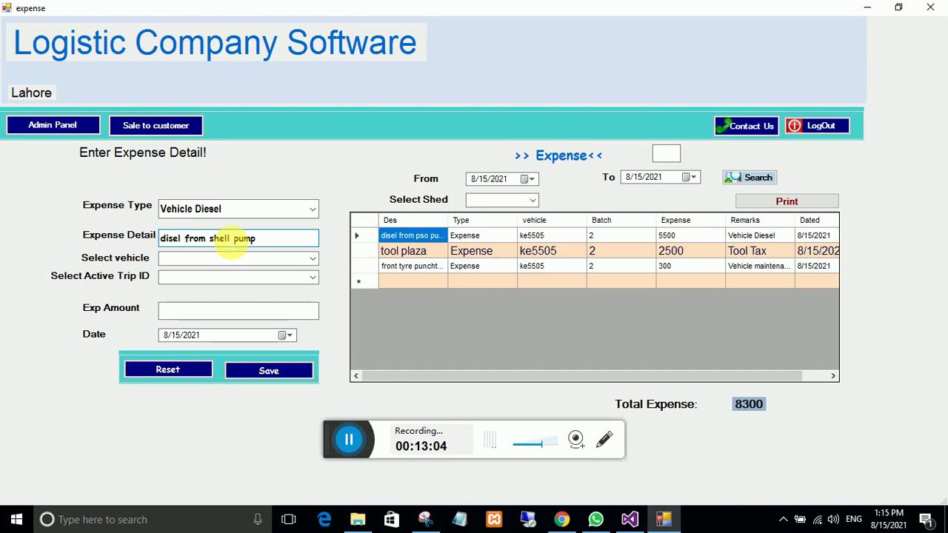
pyautogui.click(318, 260)
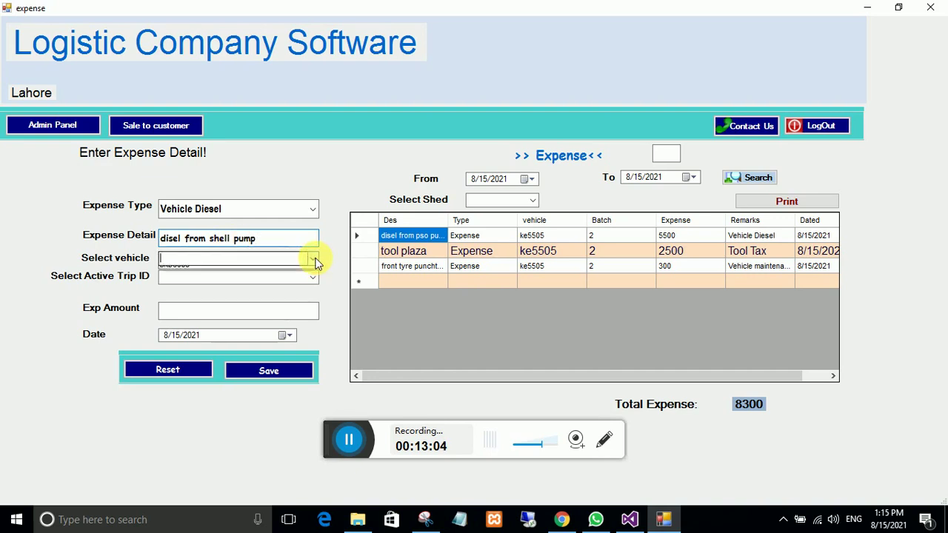
pyautogui.click(191, 289)
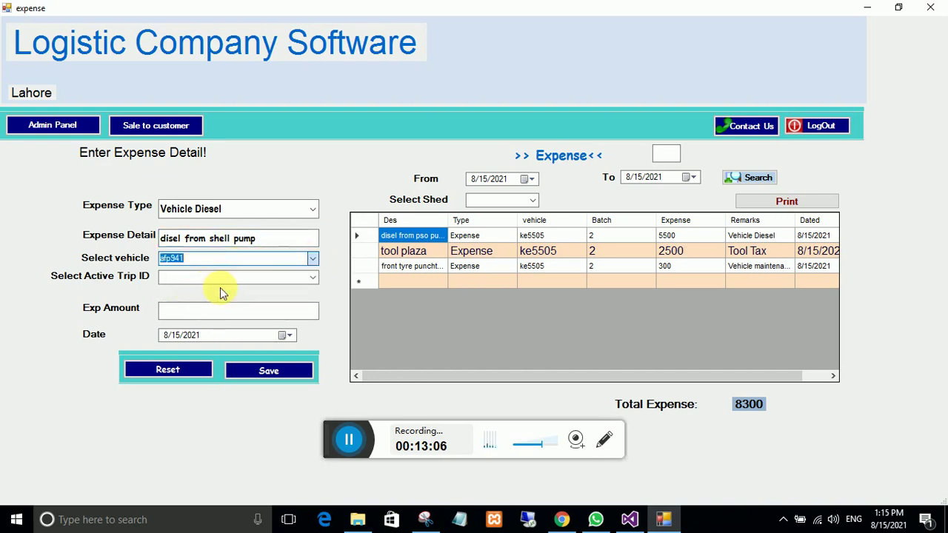
pyautogui.click(312, 276)
pyautogui.click(223, 291)
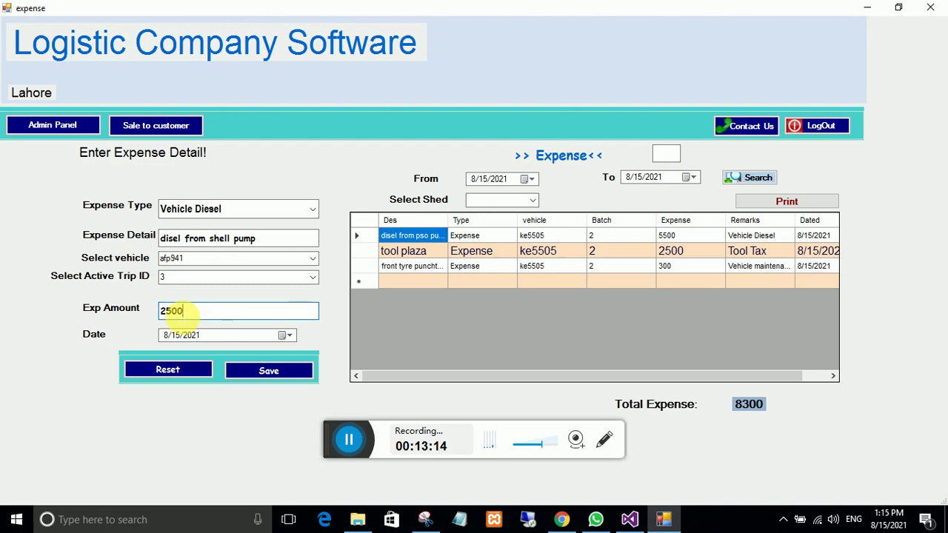
pyautogui.click(248, 373)
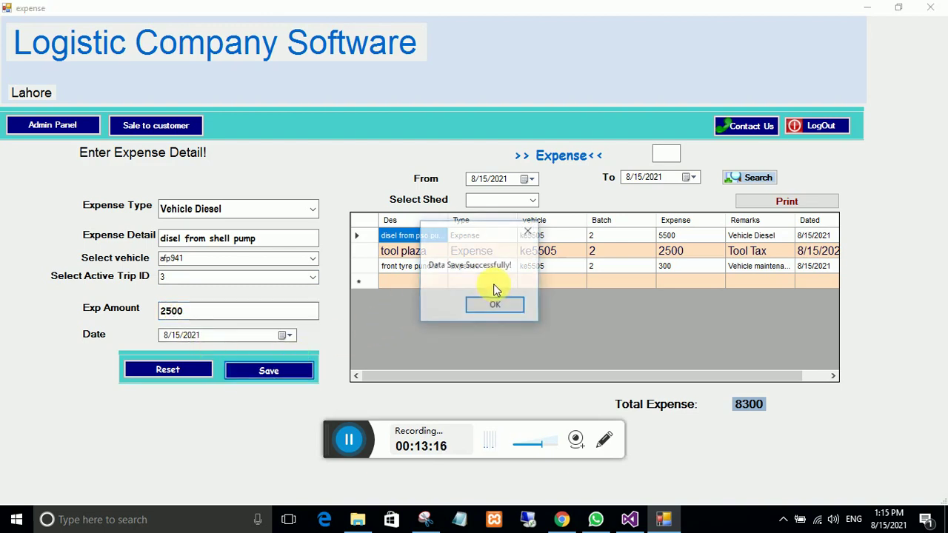
pyautogui.click(496, 305)
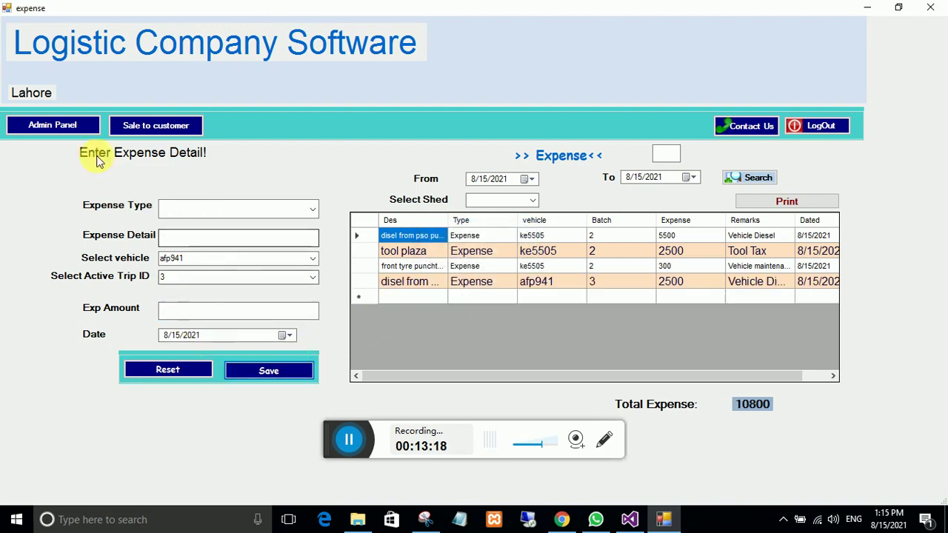
pyautogui.click(74, 128)
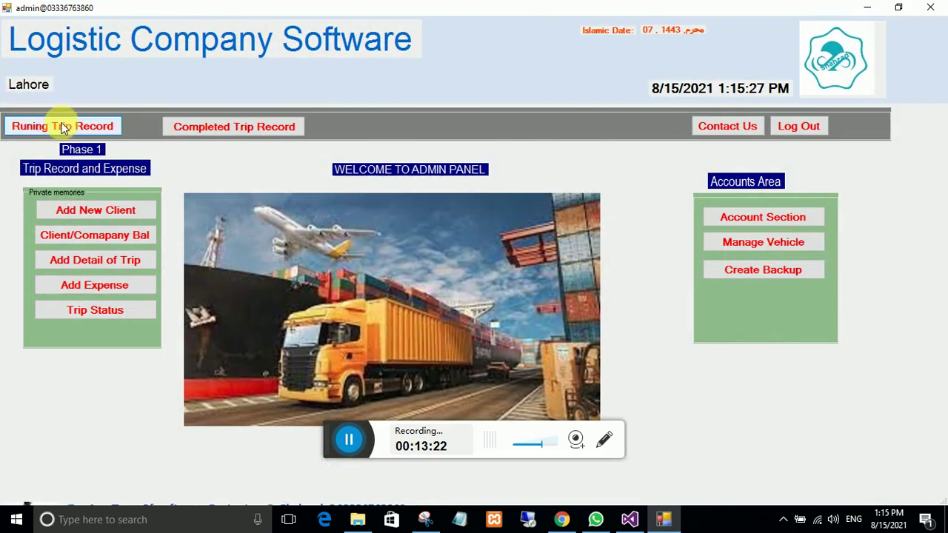
pyautogui.click(64, 127)
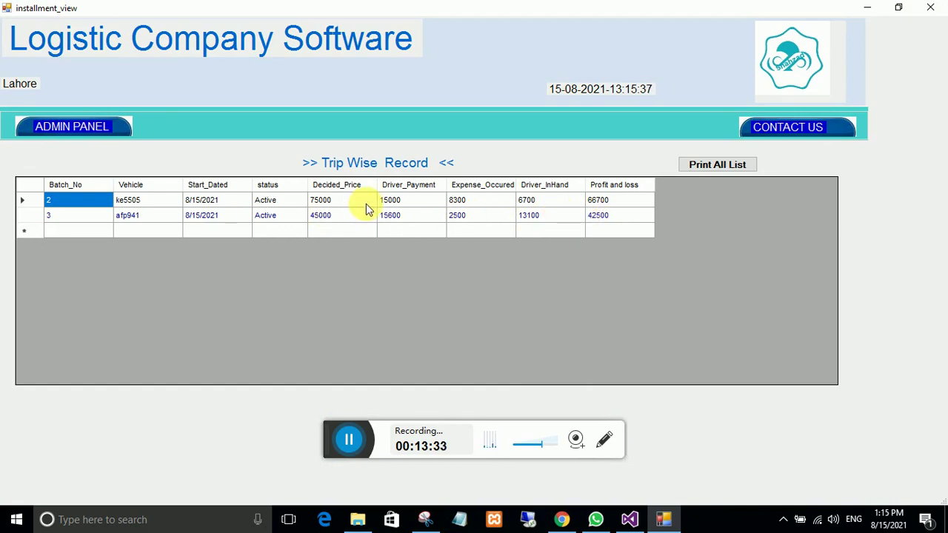
pyautogui.click(264, 220)
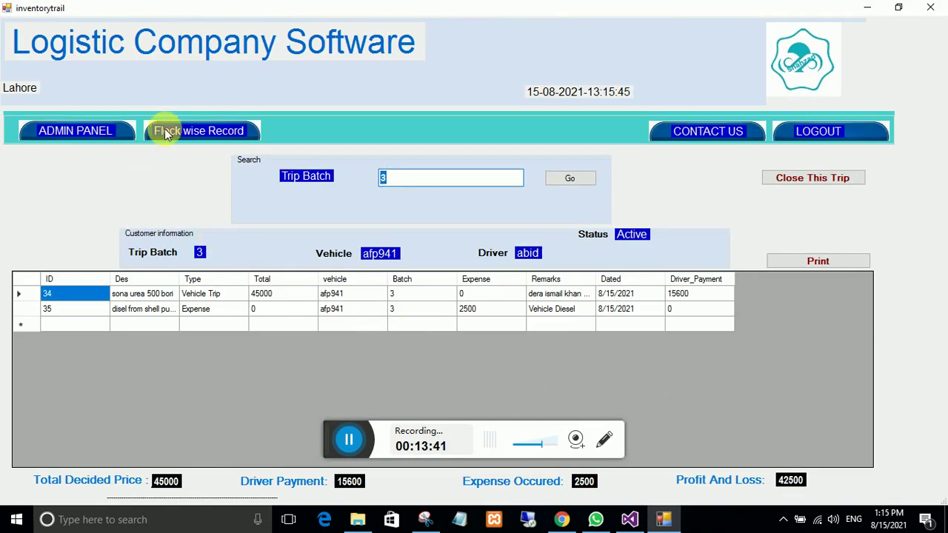
pyautogui.click(121, 131)
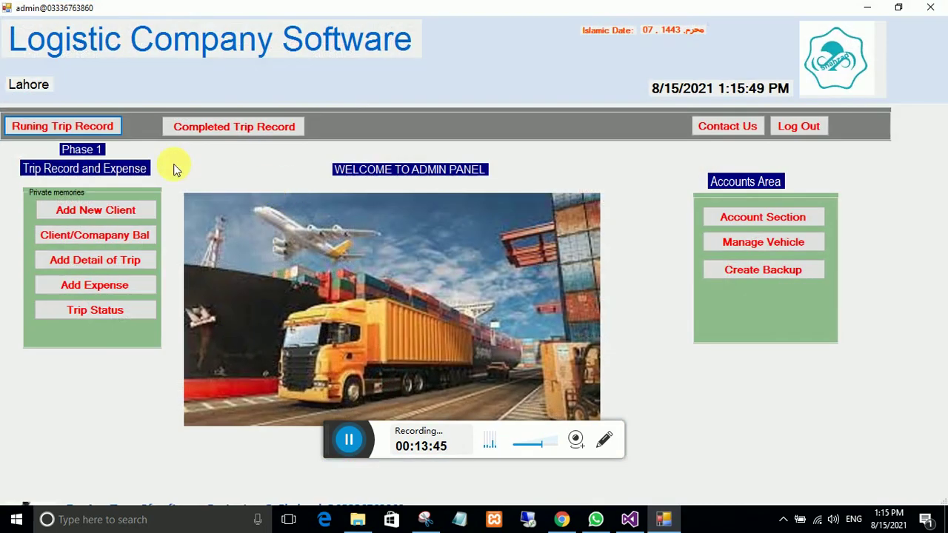
pyautogui.click(81, 130)
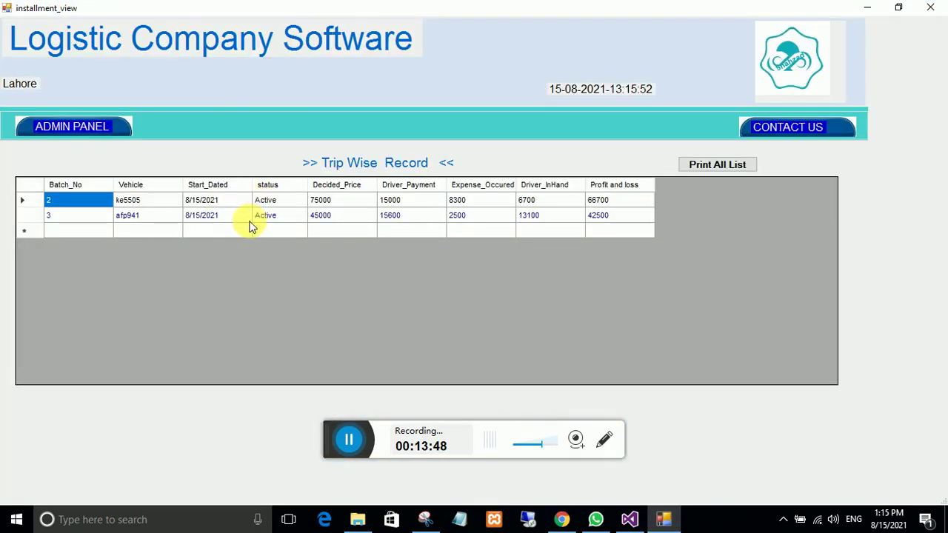
pyautogui.click(253, 214)
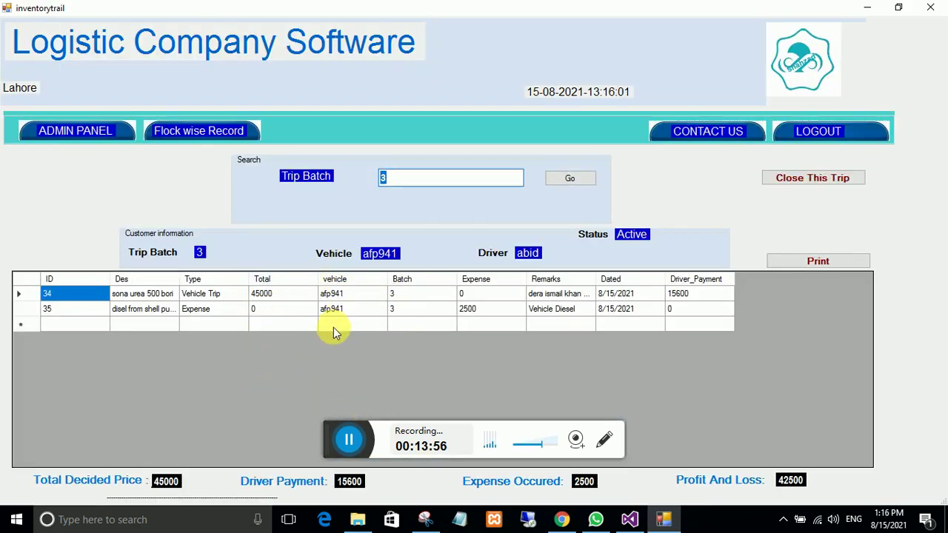
pyautogui.click(351, 441)
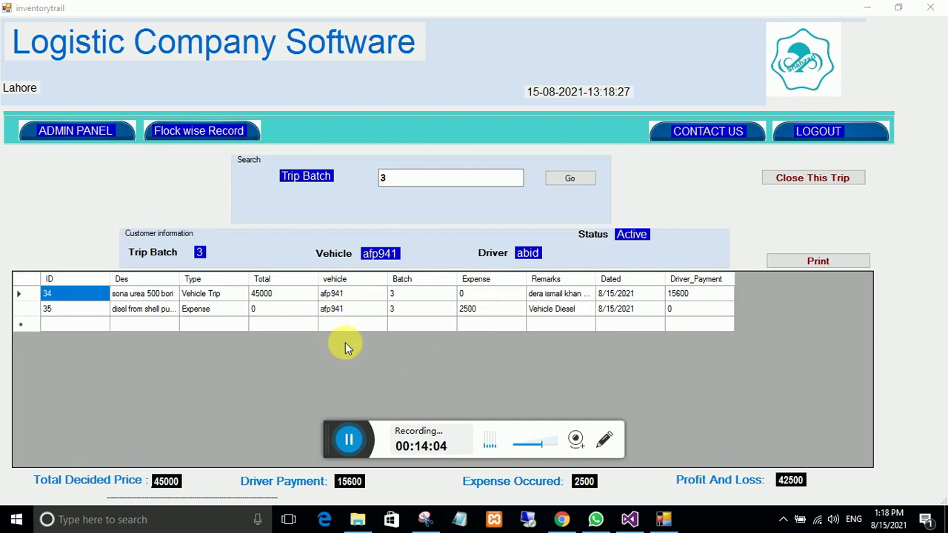
pyautogui.click(67, 130)
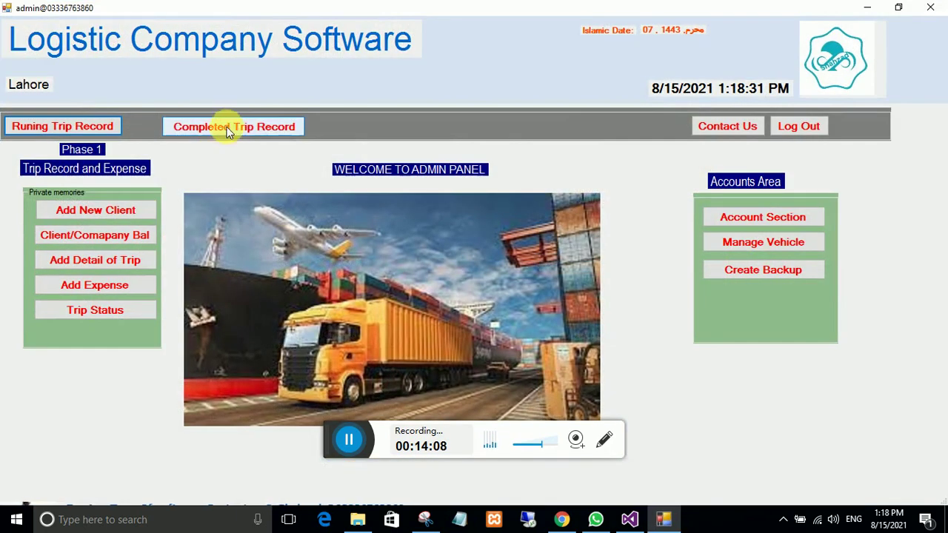
# Step: Close running trip batch 2 for ke5505 and acknowledge the trip-closed message
pyautogui.click(86, 129)
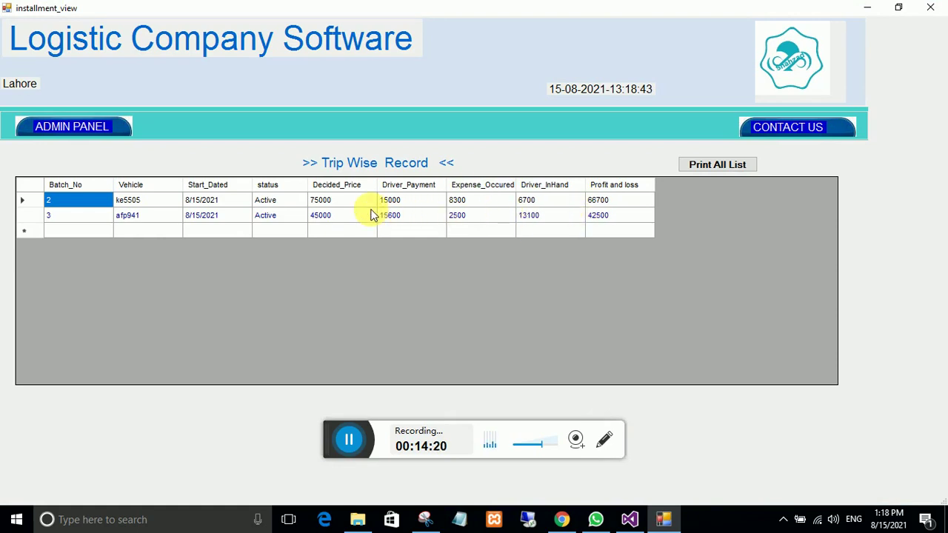
pyautogui.click(326, 200)
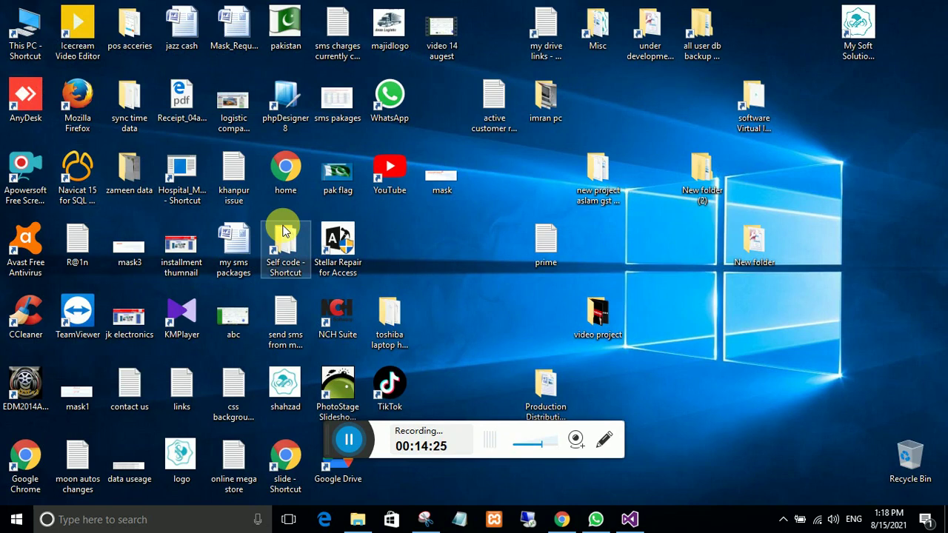
pyautogui.doubleClick(284, 232)
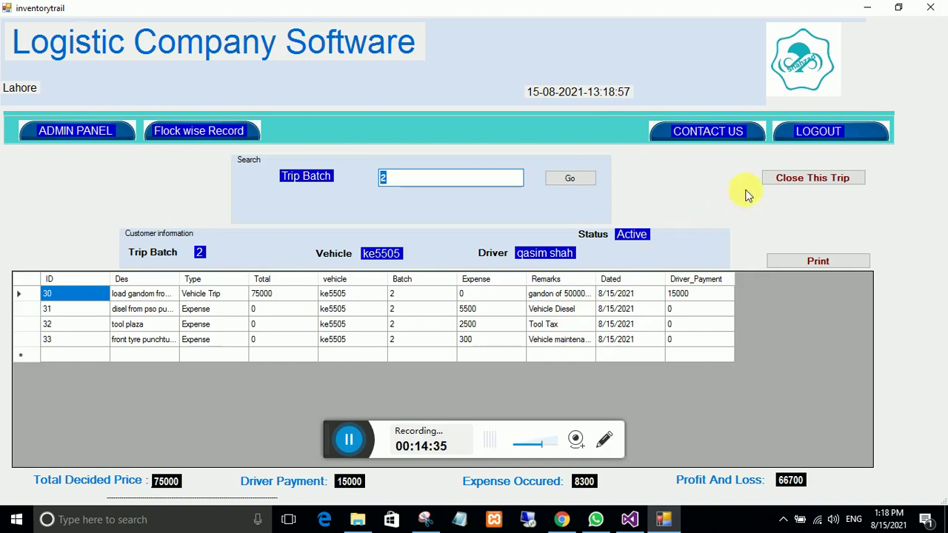
pyautogui.click(781, 180)
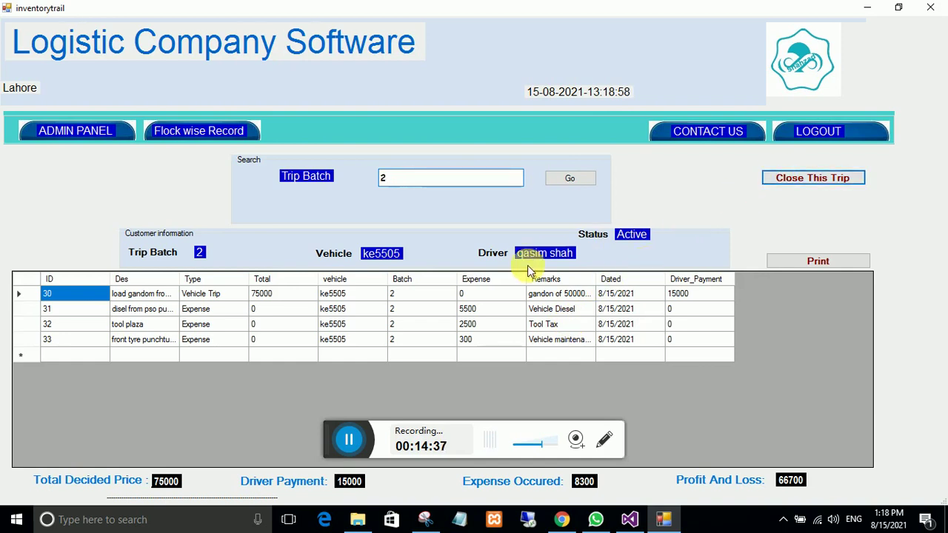
pyautogui.click(497, 307)
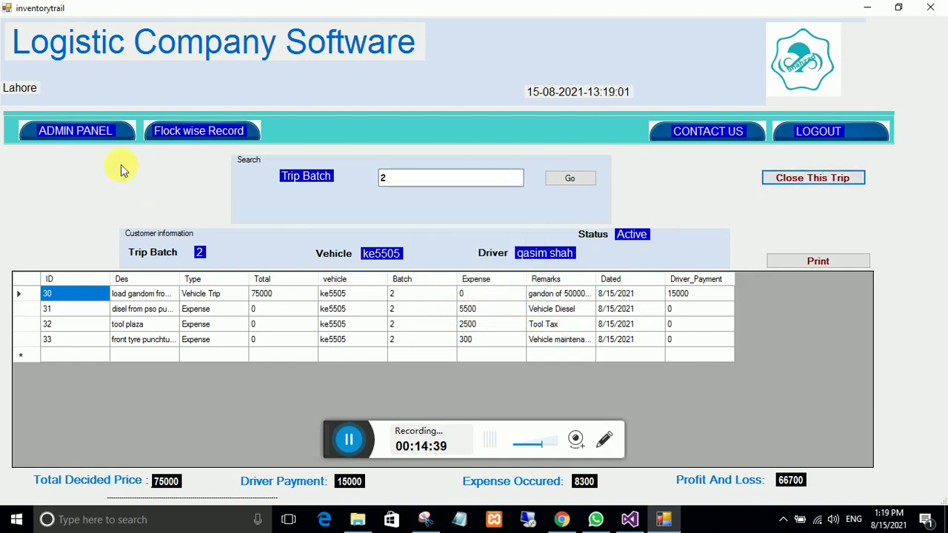
# Step: Recheck the running trips list, now showing only batch 3 for afp941, and return to the admin panel
pyautogui.click(66, 130)
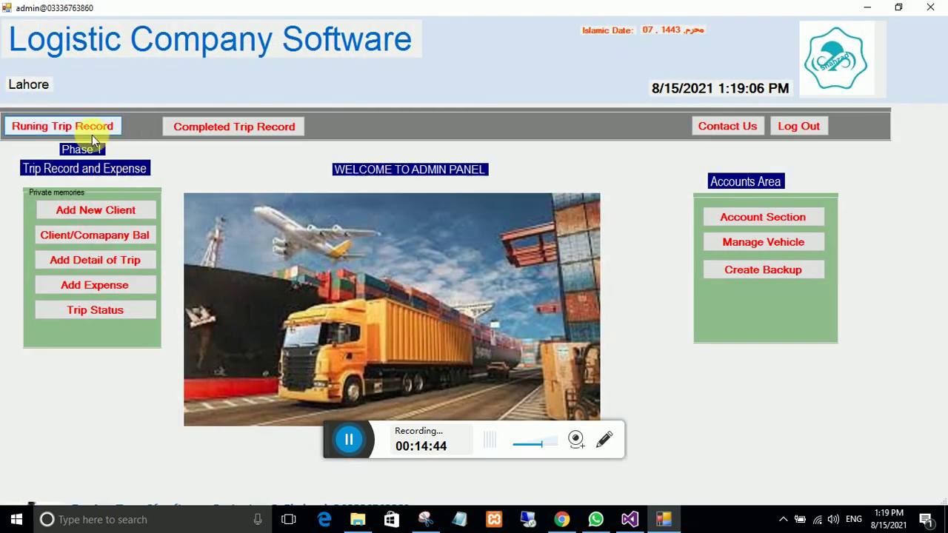
pyautogui.click(90, 131)
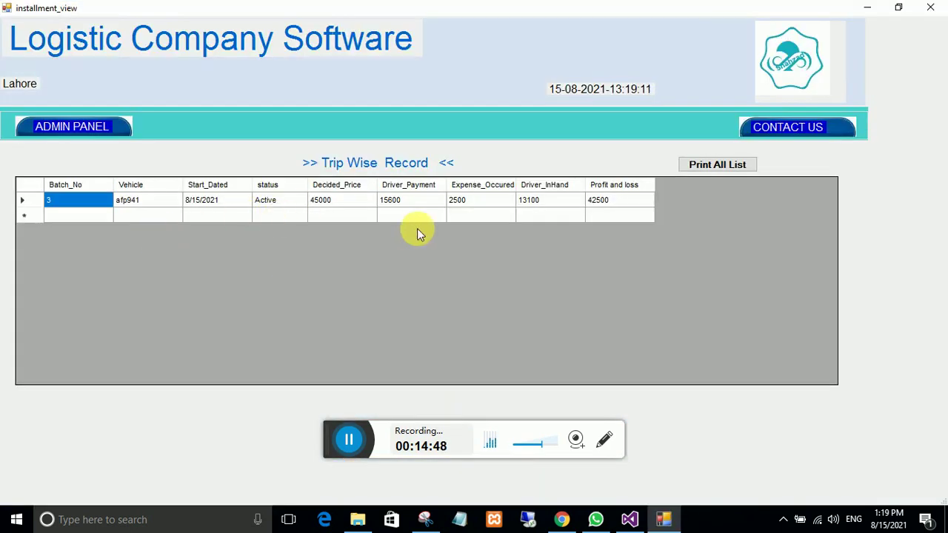
pyautogui.click(74, 132)
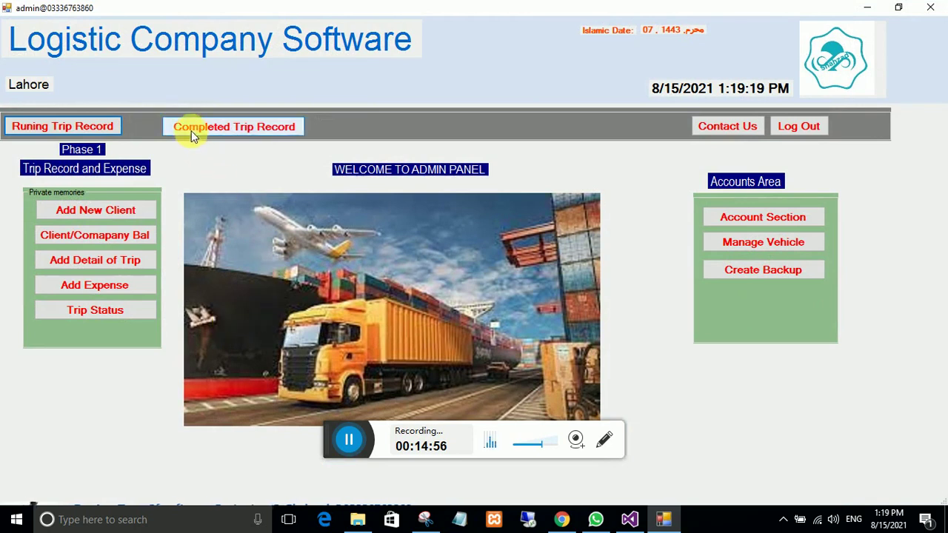
# Step: Search completed trips from 8/1/2021 to 8/31/2021 for All vehicles
pyautogui.click(234, 130)
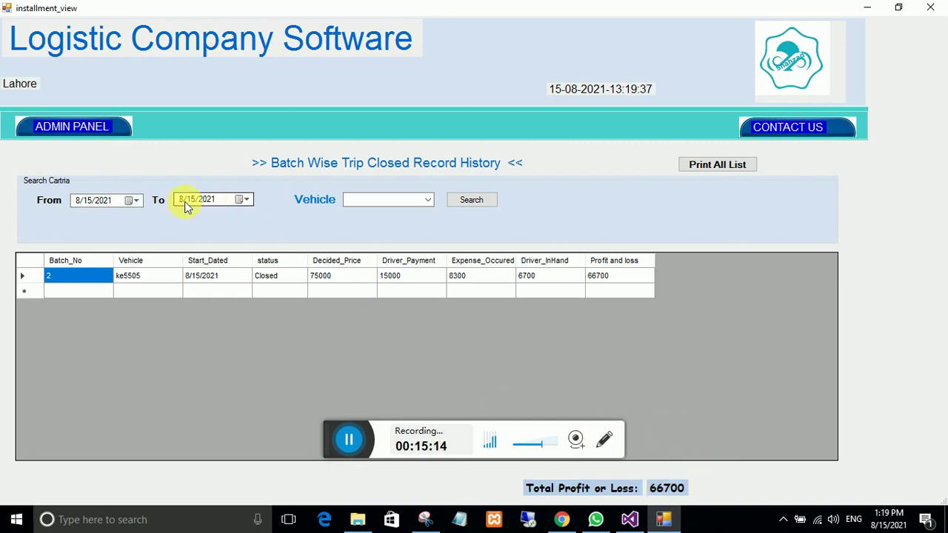
pyautogui.click(133, 200)
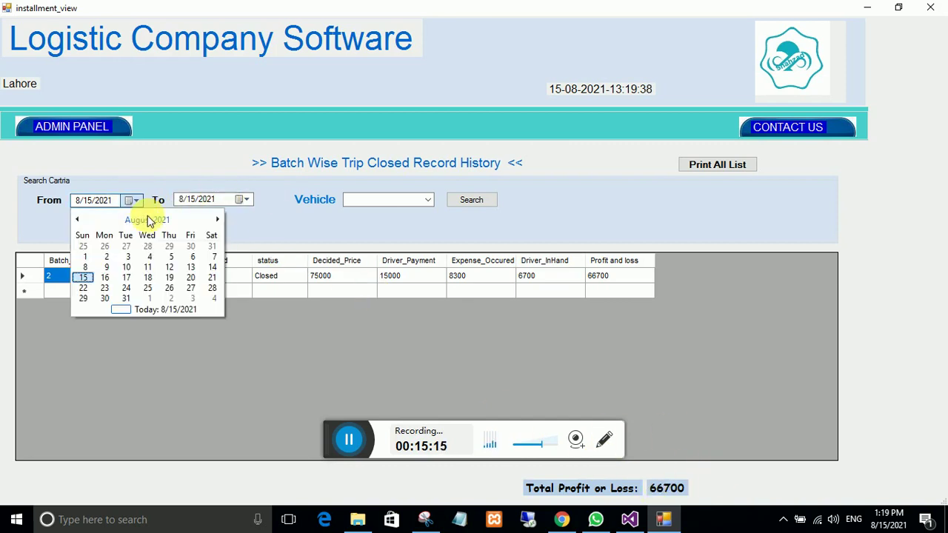
pyautogui.click(86, 256)
pyautogui.click(244, 201)
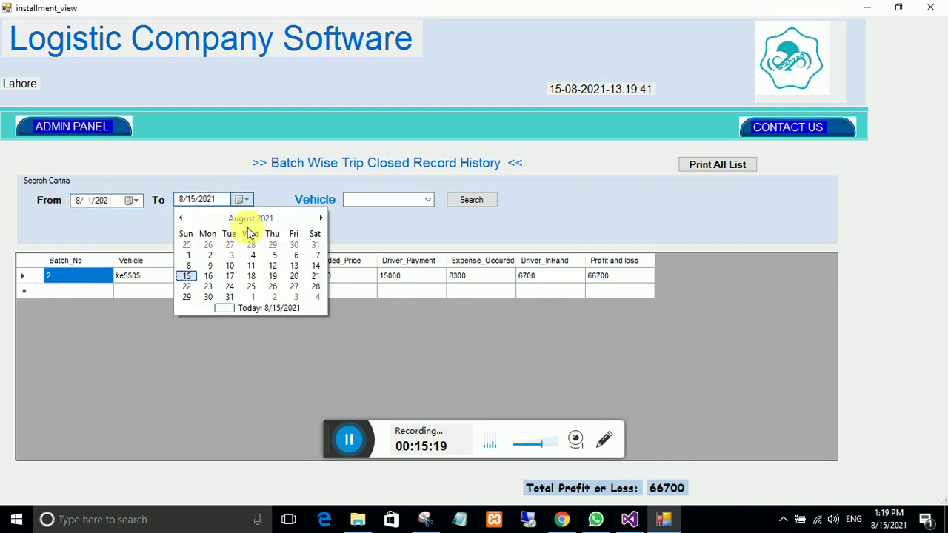
pyautogui.click(231, 297)
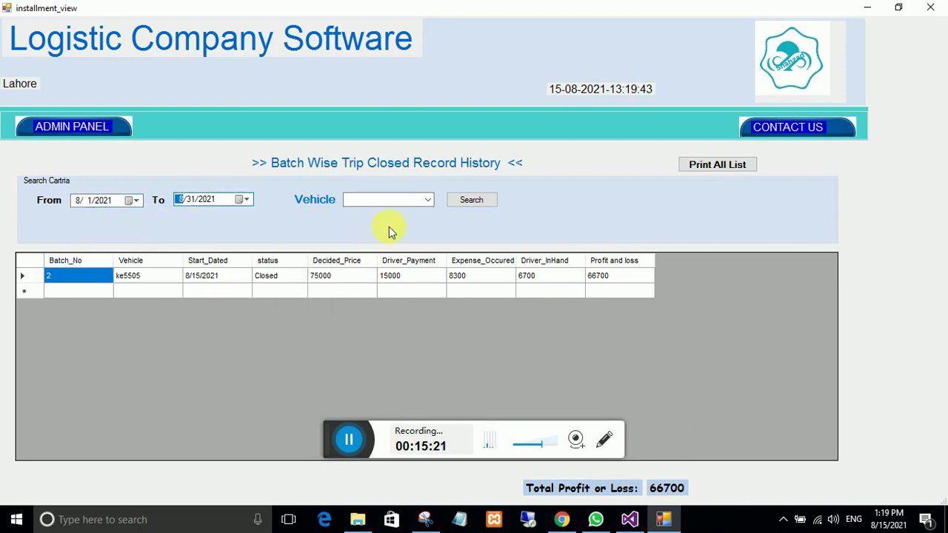
pyautogui.click(426, 202)
pyautogui.click(395, 212)
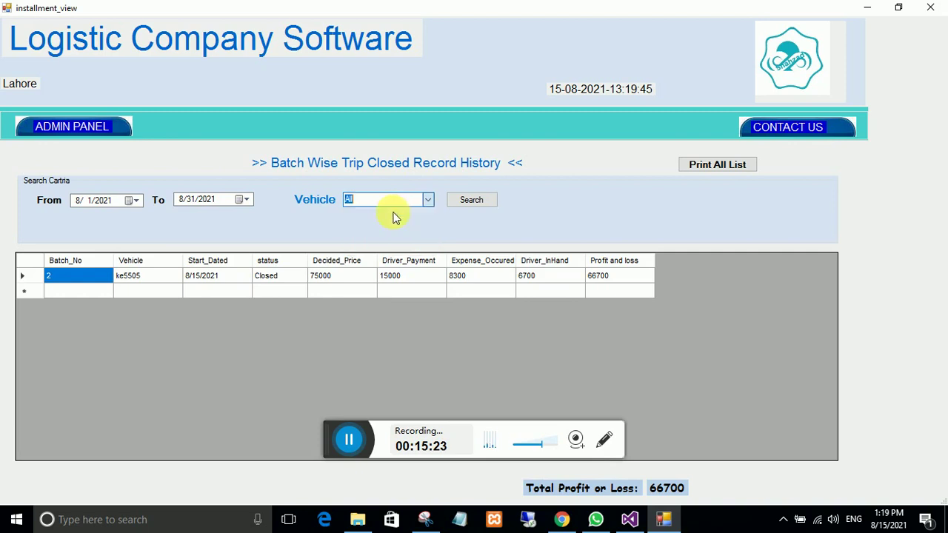
pyautogui.click(461, 200)
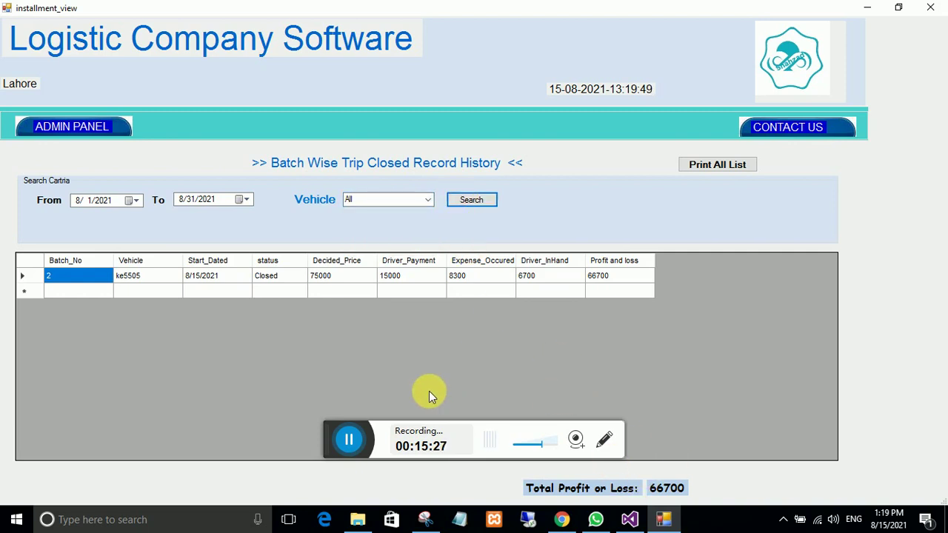
pyautogui.click(427, 208)
pyautogui.click(392, 220)
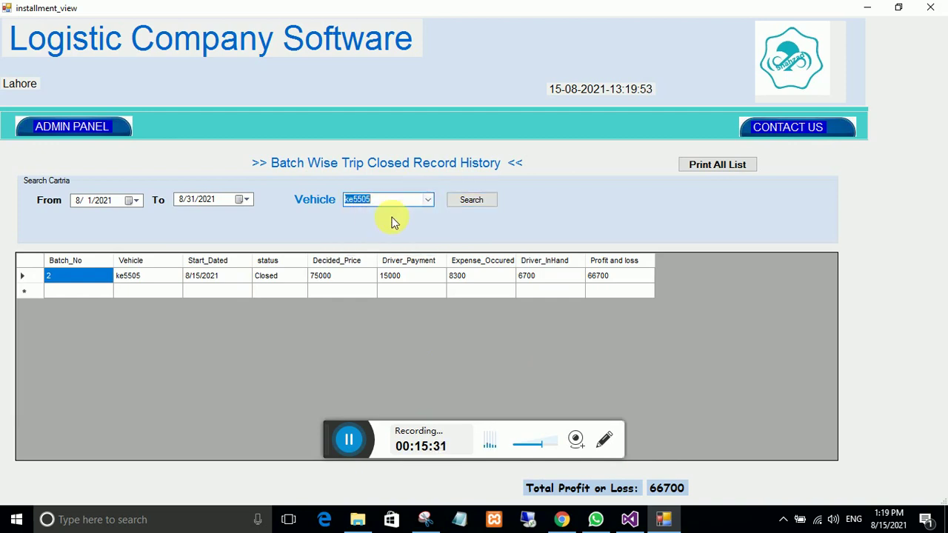
pyautogui.click(466, 200)
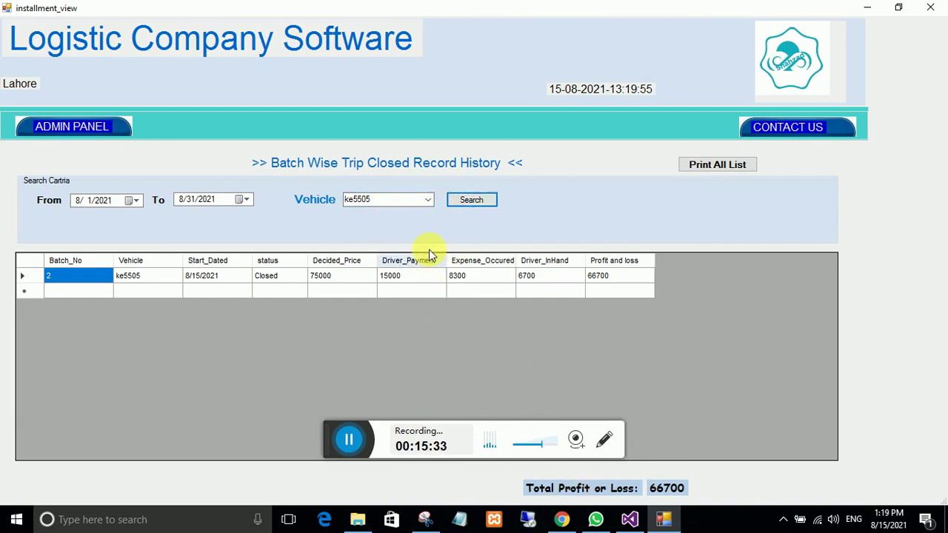
pyautogui.click(431, 202)
pyautogui.click(429, 200)
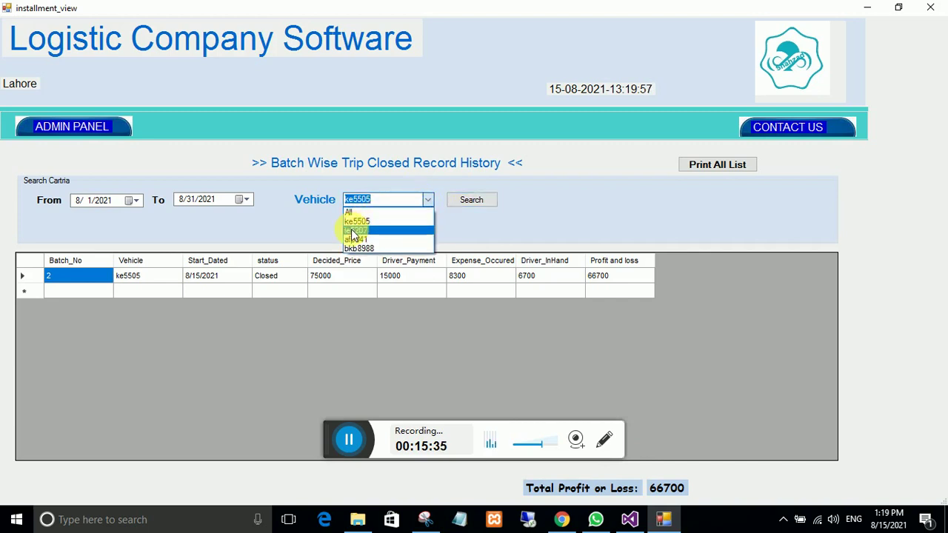
pyautogui.click(357, 229)
pyautogui.click(464, 200)
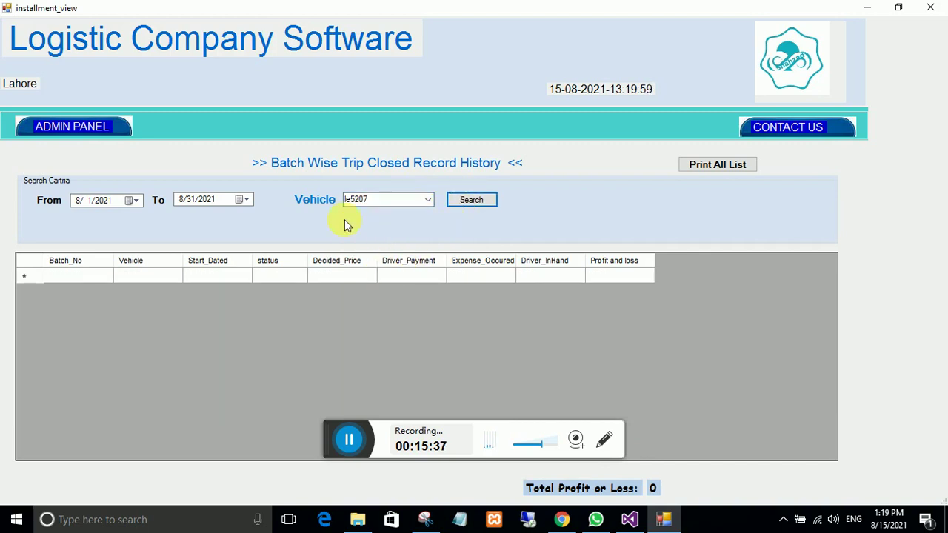
pyautogui.click(428, 201)
pyautogui.click(376, 239)
pyautogui.click(462, 201)
# Step: Search All vehicles again, showing batch 2 closed with 66700 profit, and return to the admin panel
pyautogui.click(426, 201)
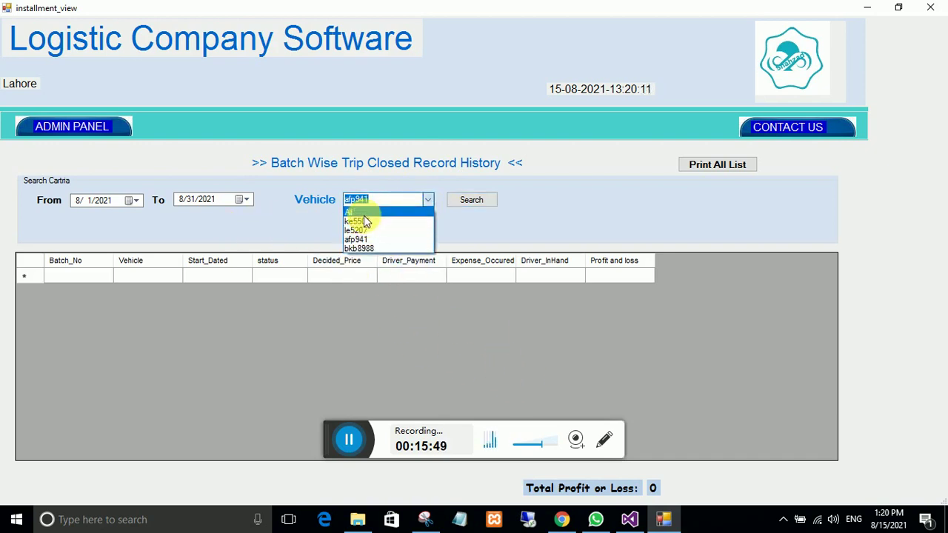
pyautogui.click(360, 213)
pyautogui.click(453, 201)
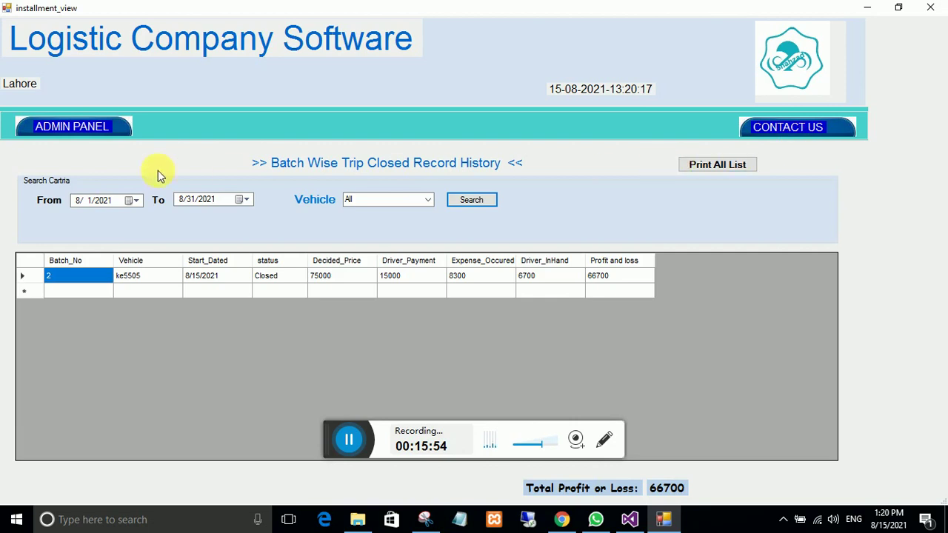
pyautogui.click(72, 127)
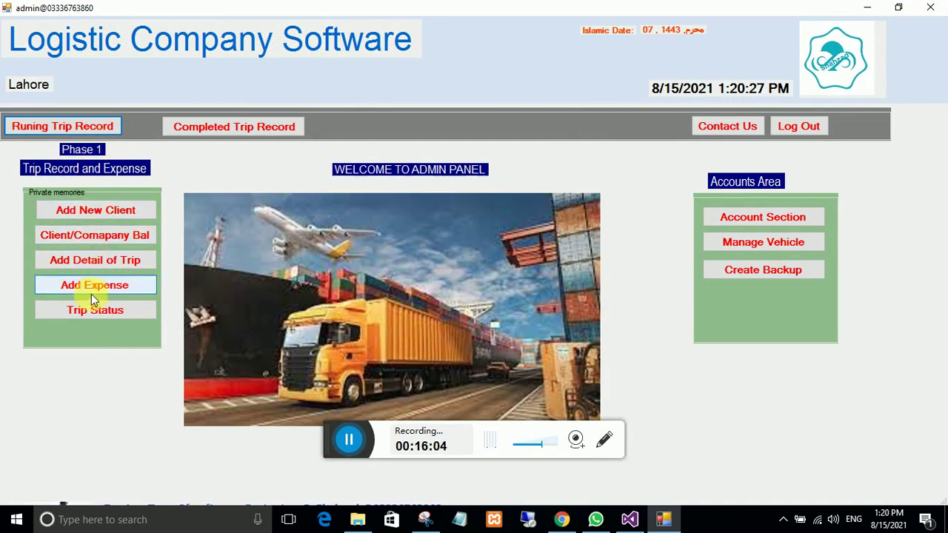
# Step: Open the Client/Company Balance list showing Abc Co limited at 18500
pyautogui.click(84, 237)
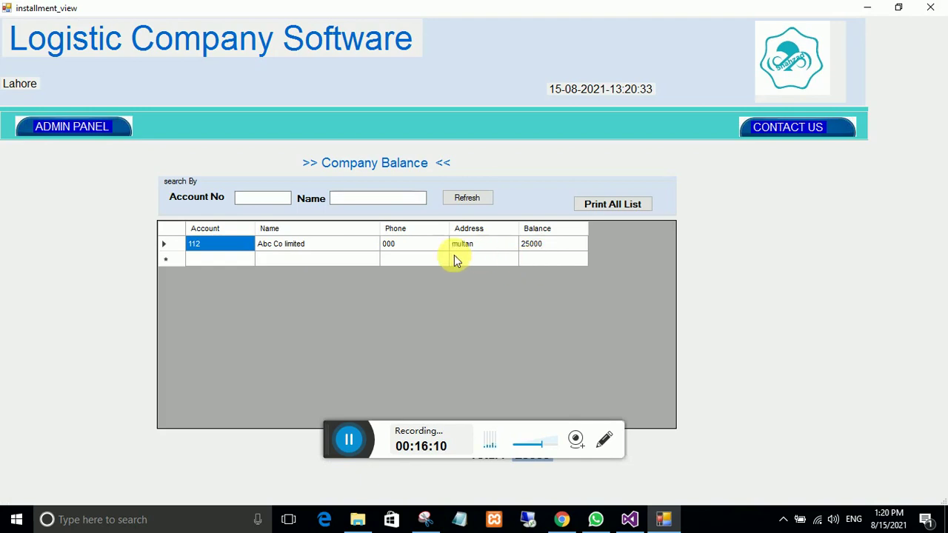
pyautogui.hotkey('alt', 'F4')
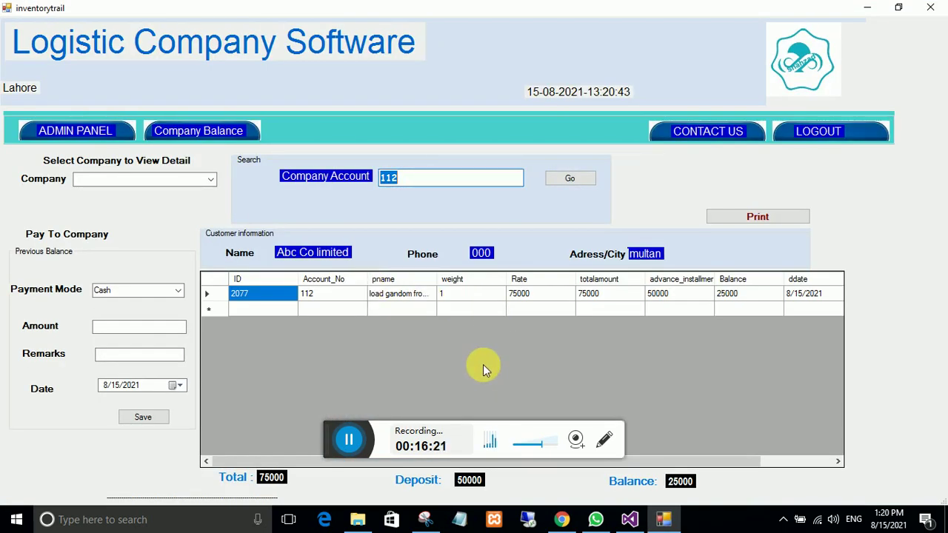
pyautogui.click(93, 328)
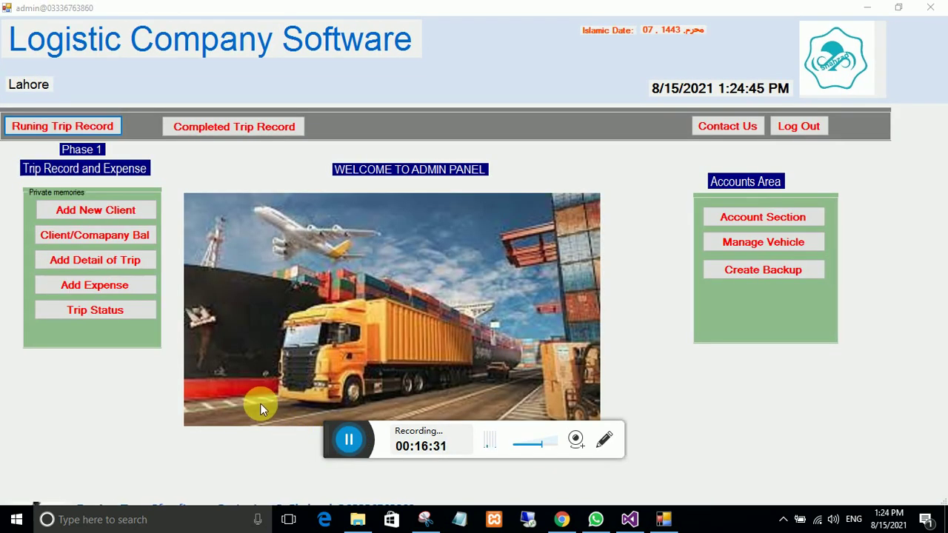
pyautogui.click(59, 241)
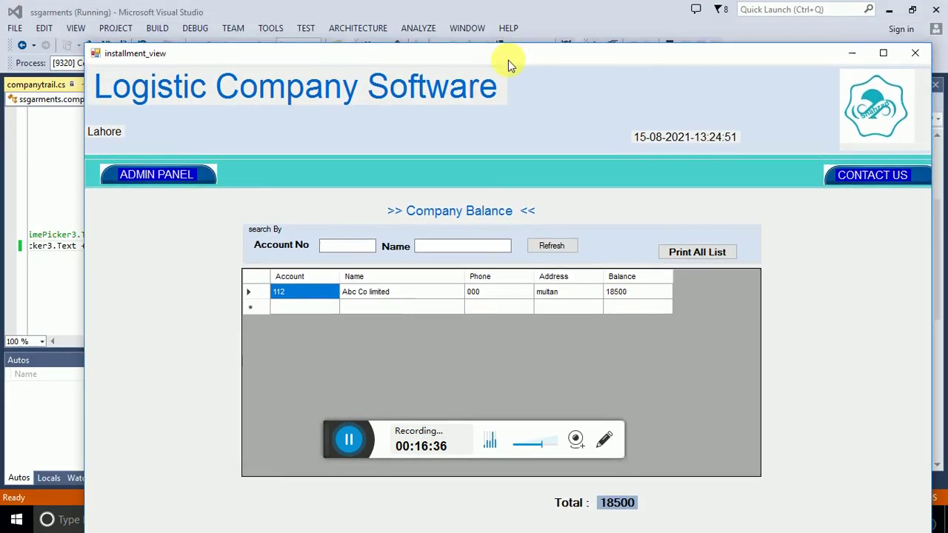
# Step: Record a 10000 payment for Abc Co limited remarked 'online bank' and confirm its 8500 balance
pyautogui.click(364, 292)
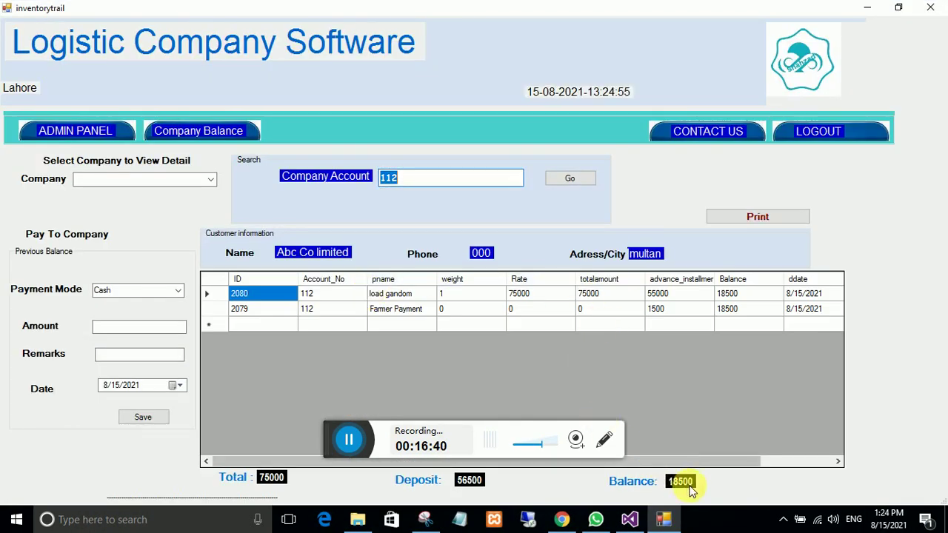
pyautogui.click(128, 332)
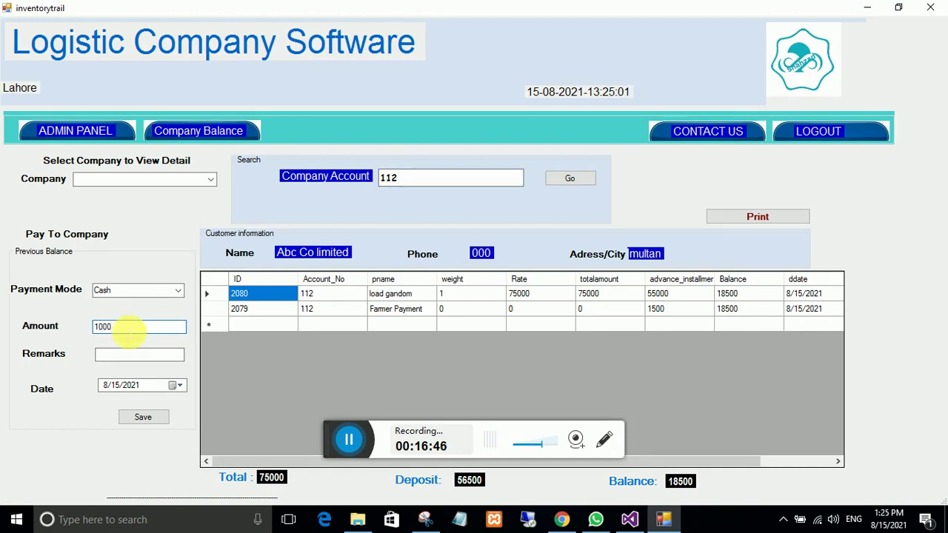
pyautogui.click(122, 355)
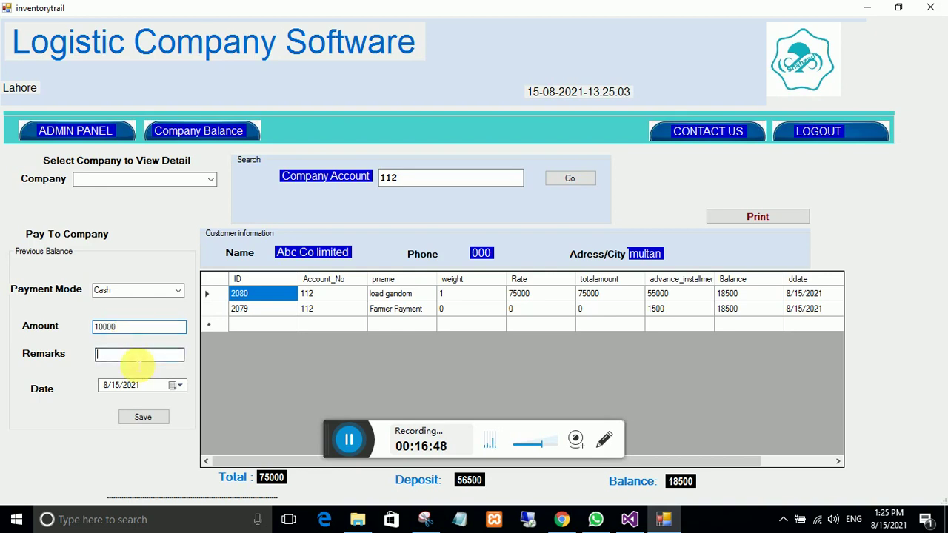
pyautogui.write('on')
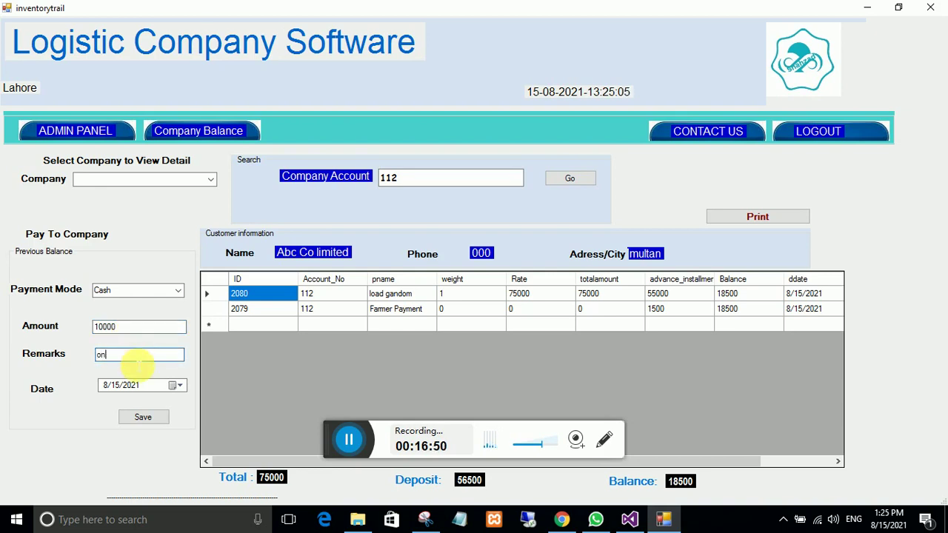
pyautogui.write('line bank')
pyautogui.click(134, 414)
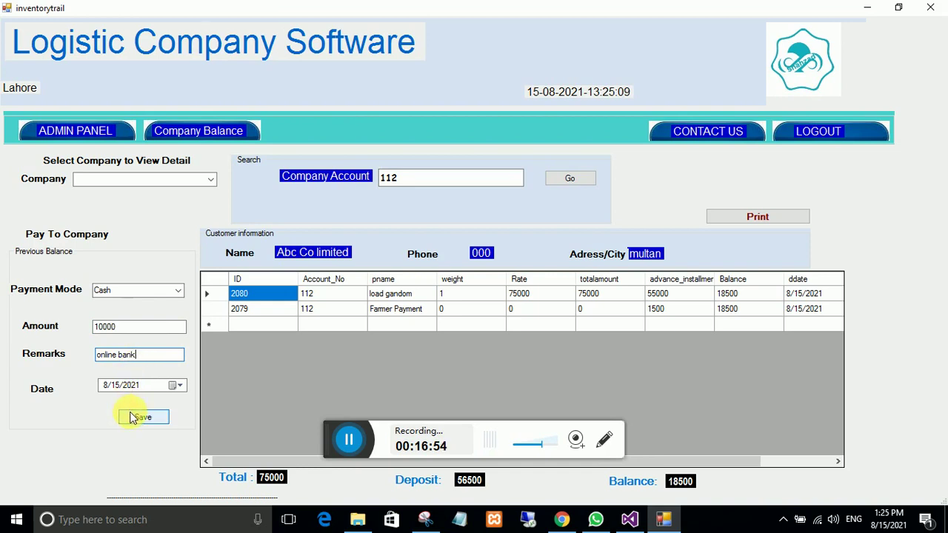
pyautogui.click(487, 305)
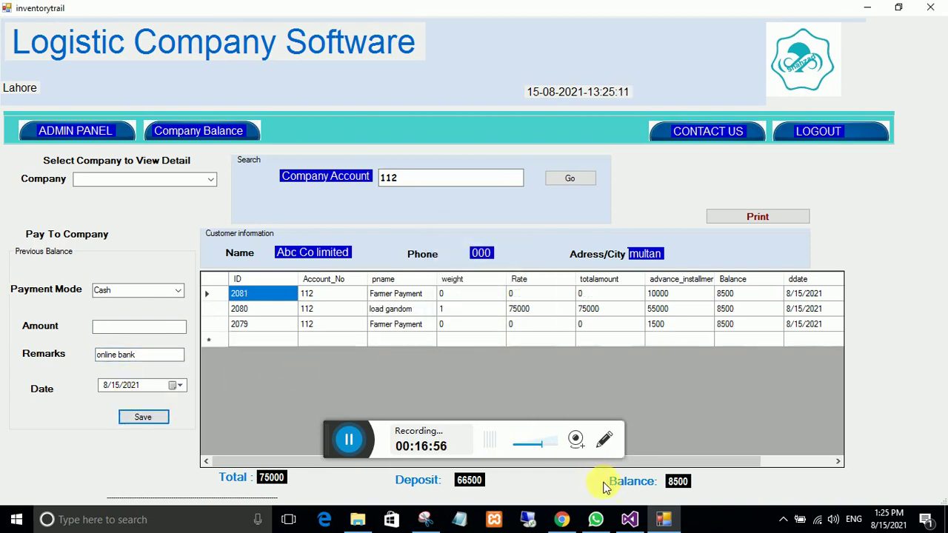
pyautogui.click(233, 132)
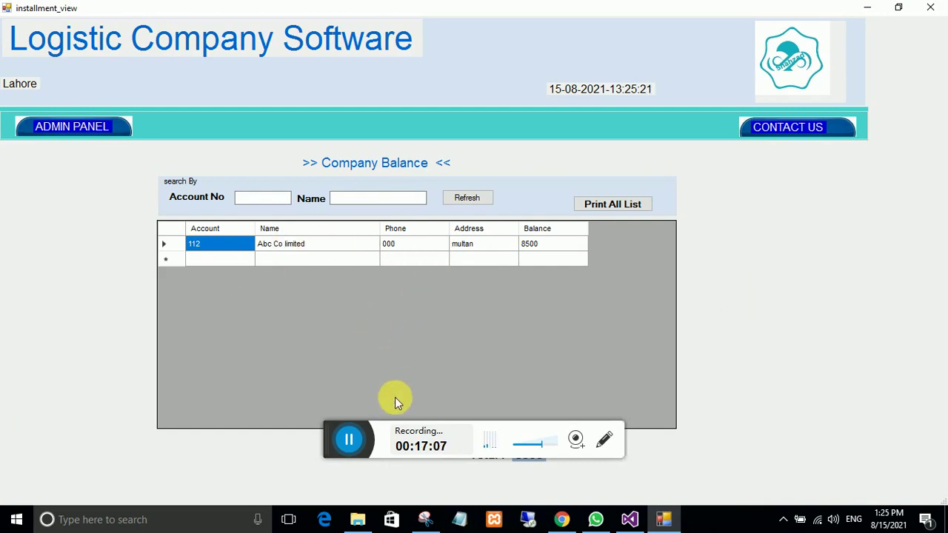
pyautogui.hotkey('alt', 'Tab')
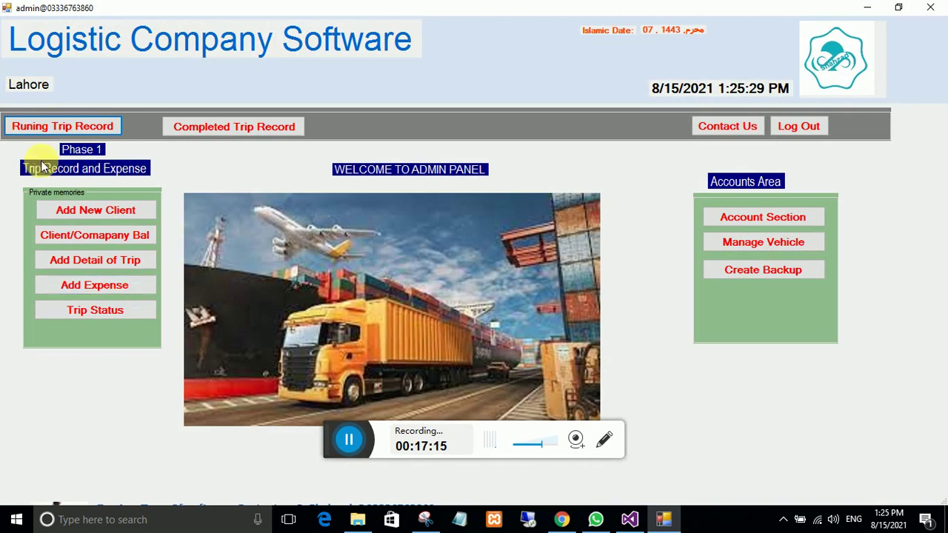
pyautogui.click(228, 133)
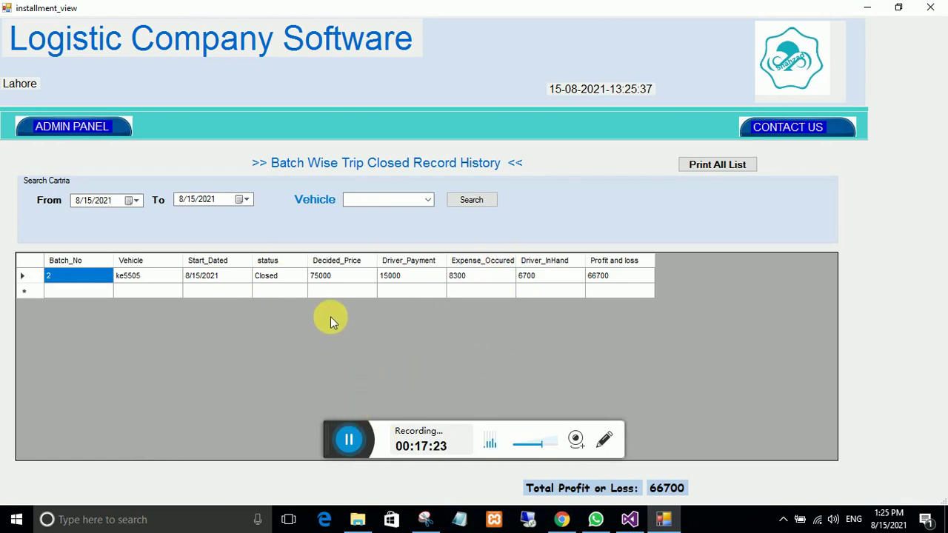
pyautogui.click(94, 123)
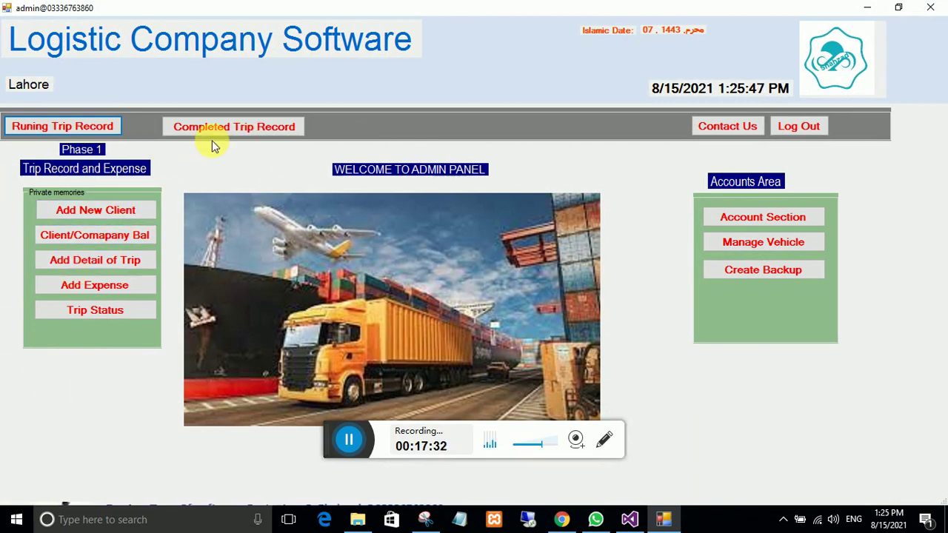
pyautogui.click(770, 216)
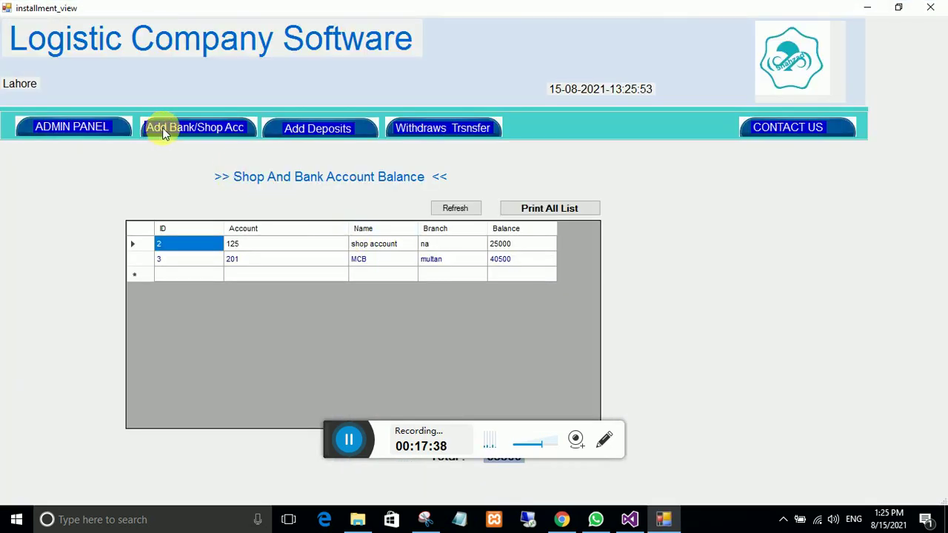
# Step: Add a new driver bank account with branch na and close the account form
pyautogui.click(162, 127)
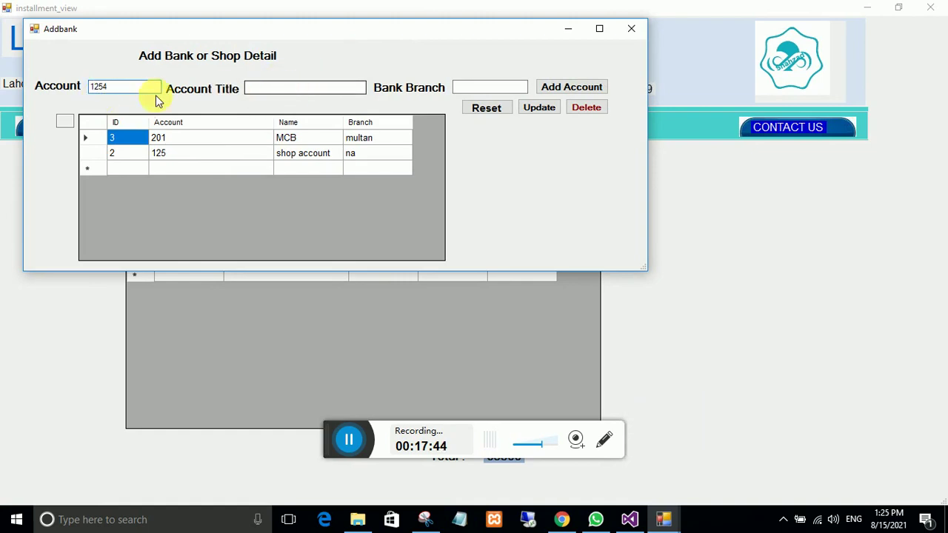
pyautogui.write('0')
pyautogui.click(256, 89)
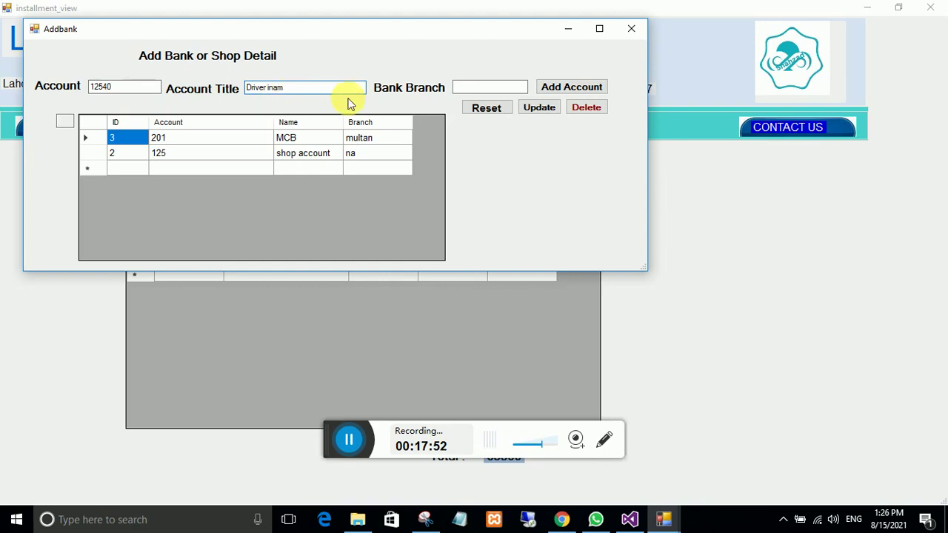
pyautogui.click(485, 90)
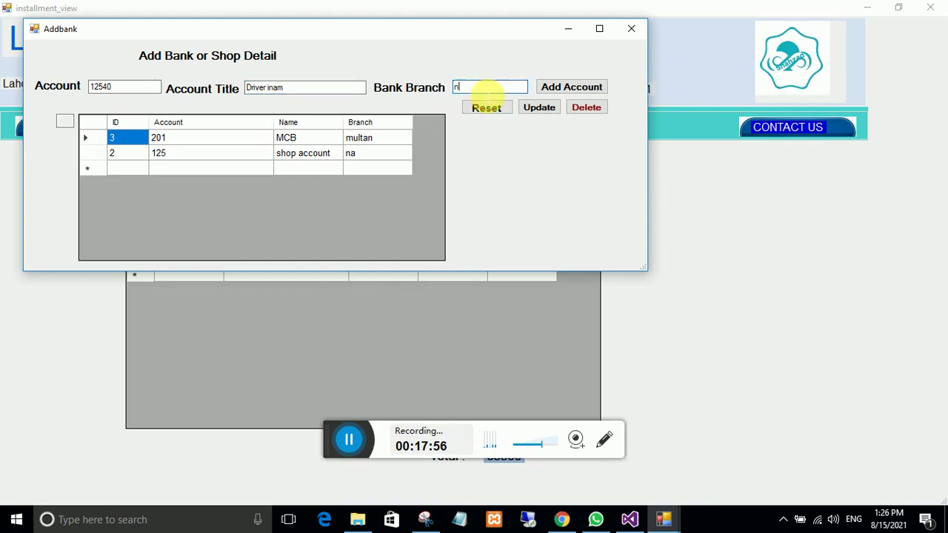
pyautogui.click(555, 87)
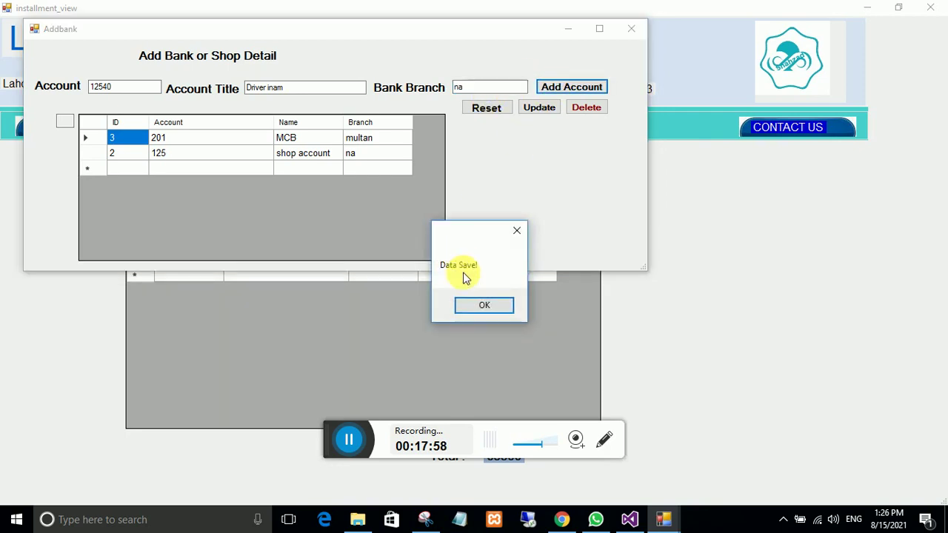
pyautogui.press('Return')
pyautogui.click(632, 28)
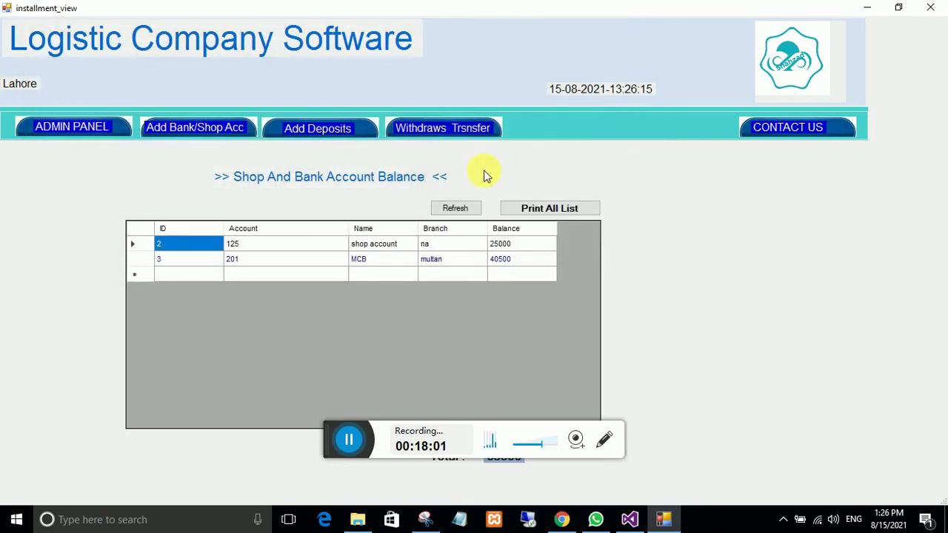
# Step: Deposit 25000 into the driver's account with detail 'salary of aguest 21'
pyautogui.click(300, 134)
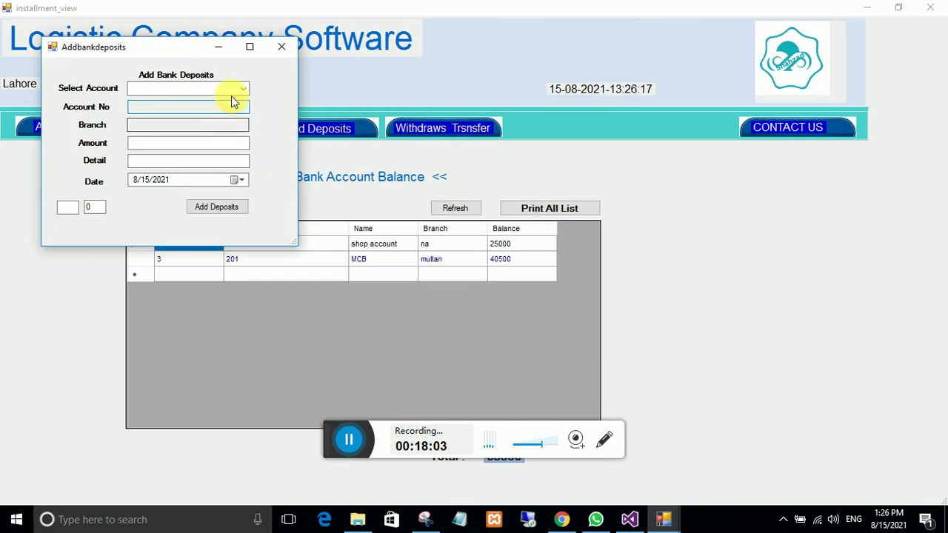
pyautogui.click(242, 92)
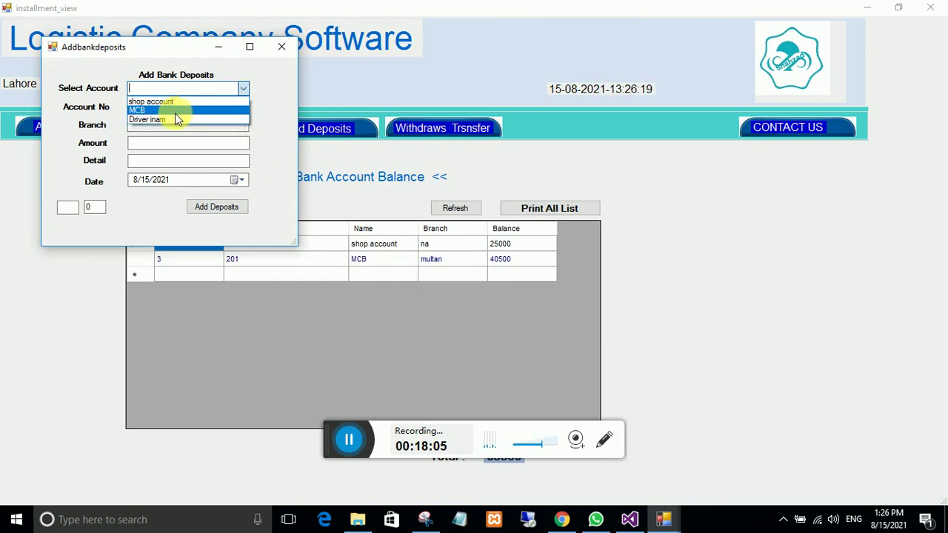
pyautogui.click(176, 119)
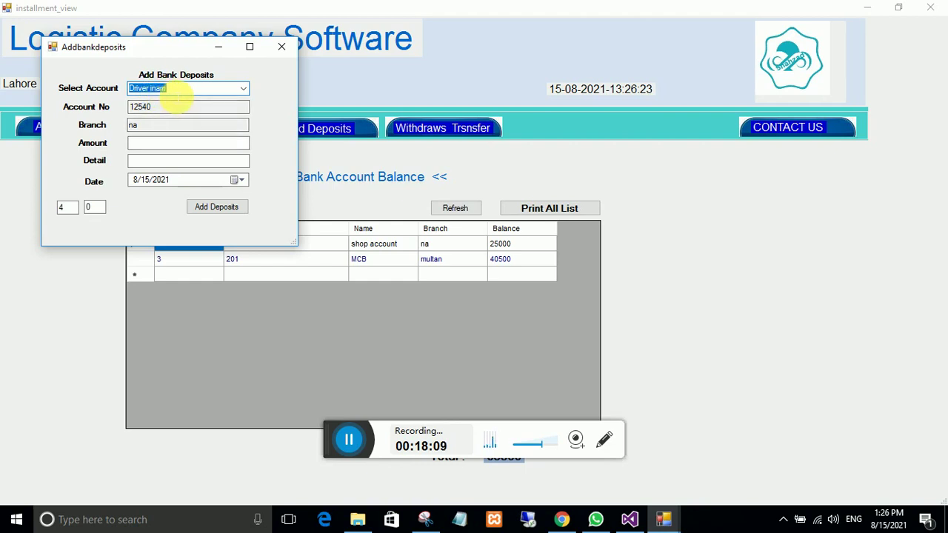
pyautogui.click(147, 145)
pyautogui.write('25000')
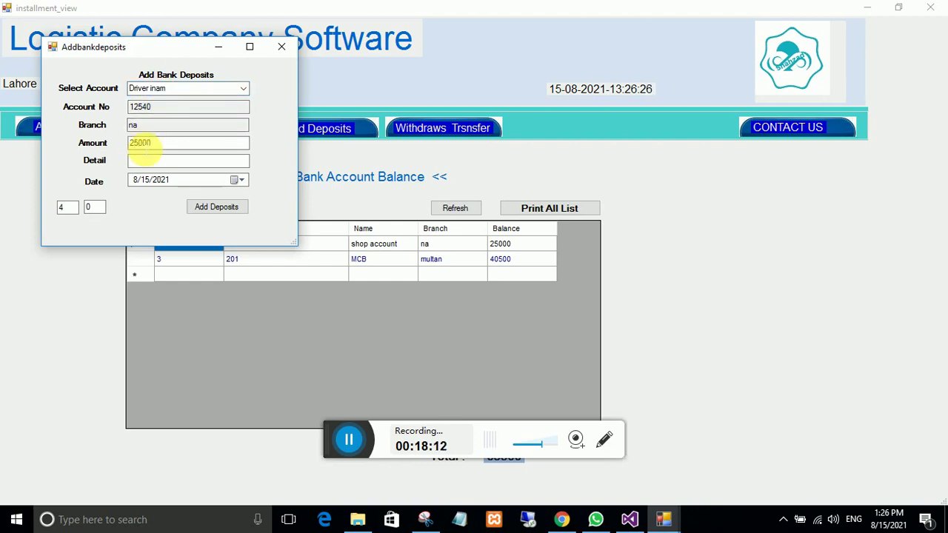
pyautogui.click(148, 161)
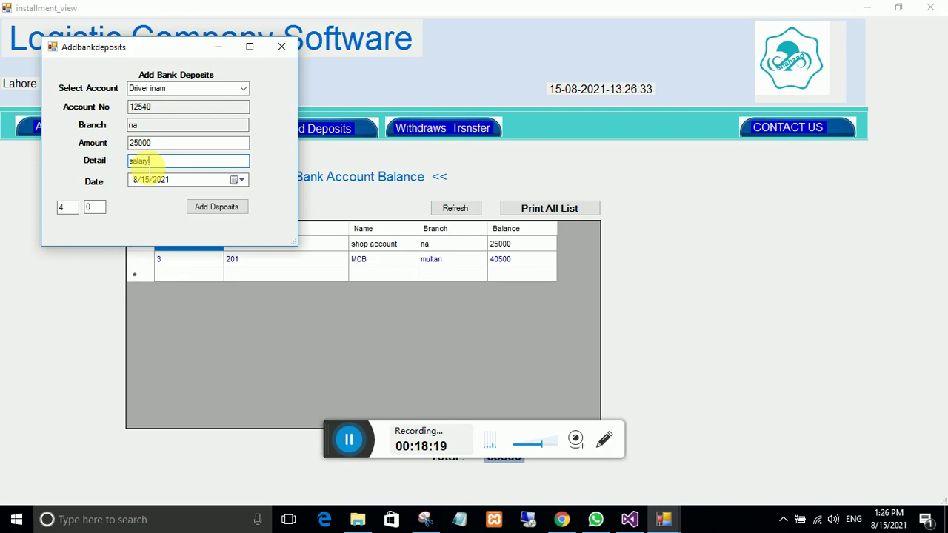
pyautogui.write('salary of aguest 21')
pyautogui.click(216, 206)
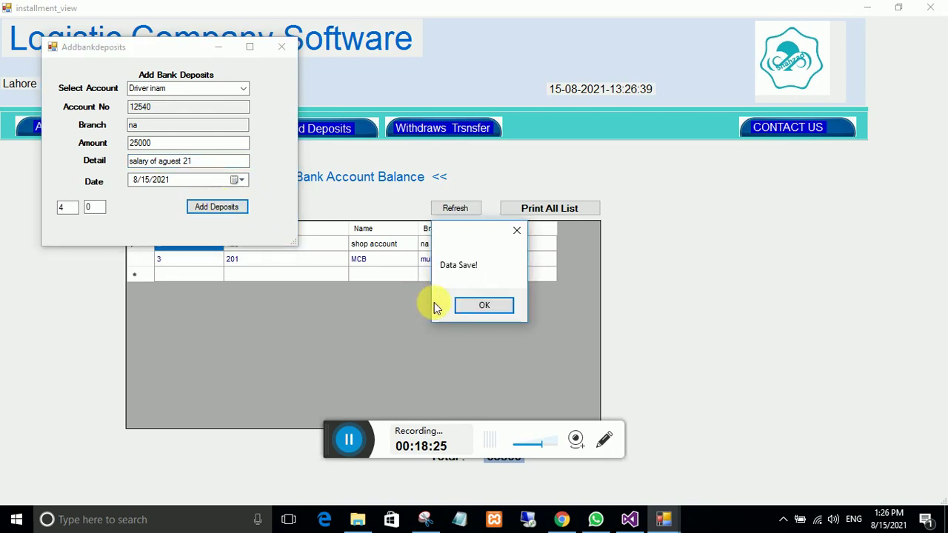
pyautogui.click(465, 302)
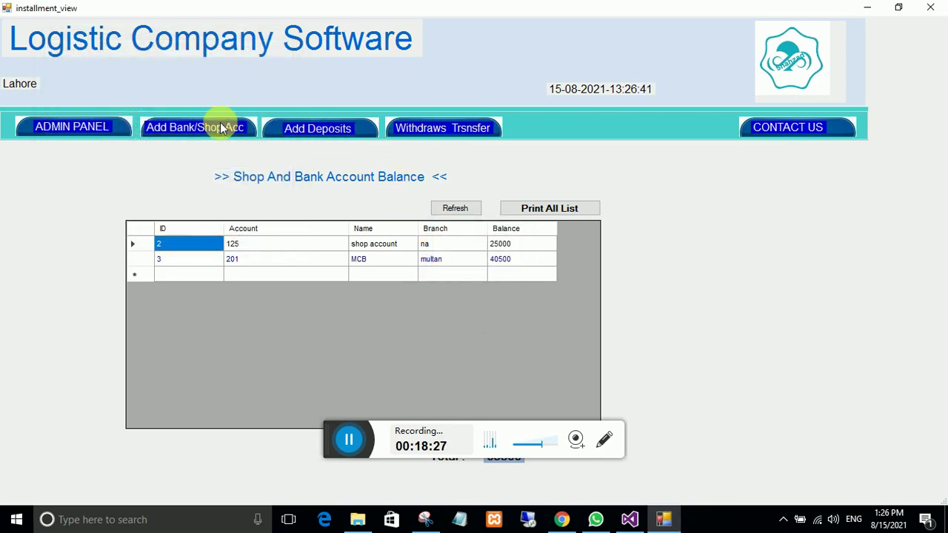
# Step: Refresh balances to confirm the driver account at 25000 and close back to the admin panel
pyautogui.click(453, 208)
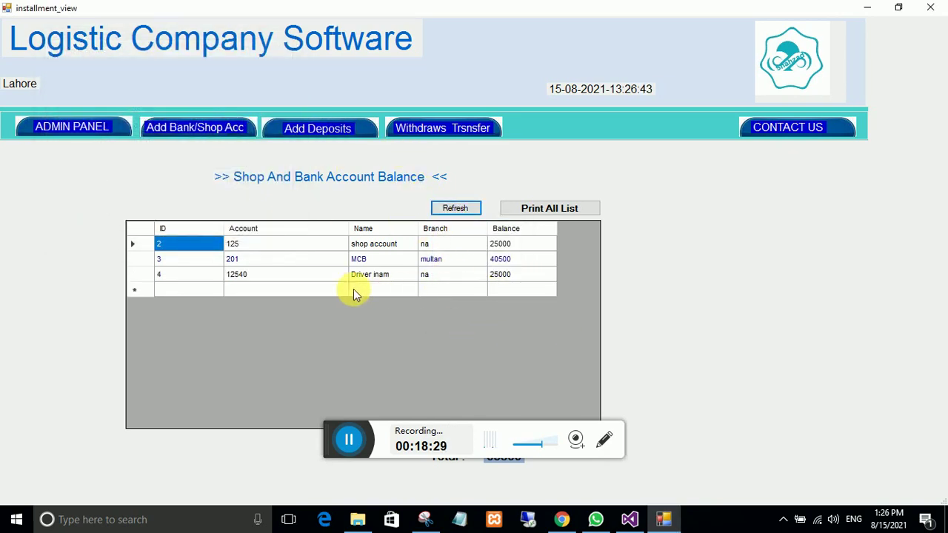
pyautogui.hotkey('alt', 'F4')
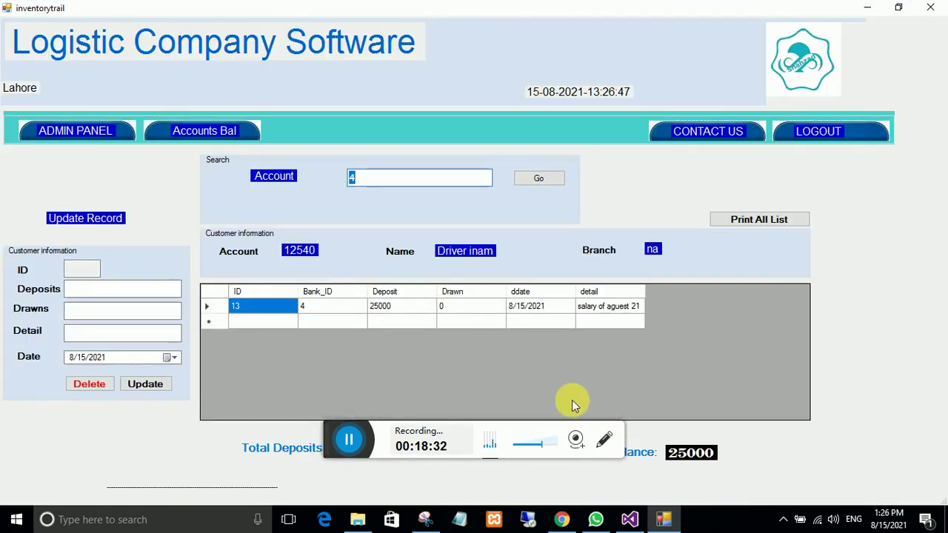
pyautogui.hotkey('alt', 'F4')
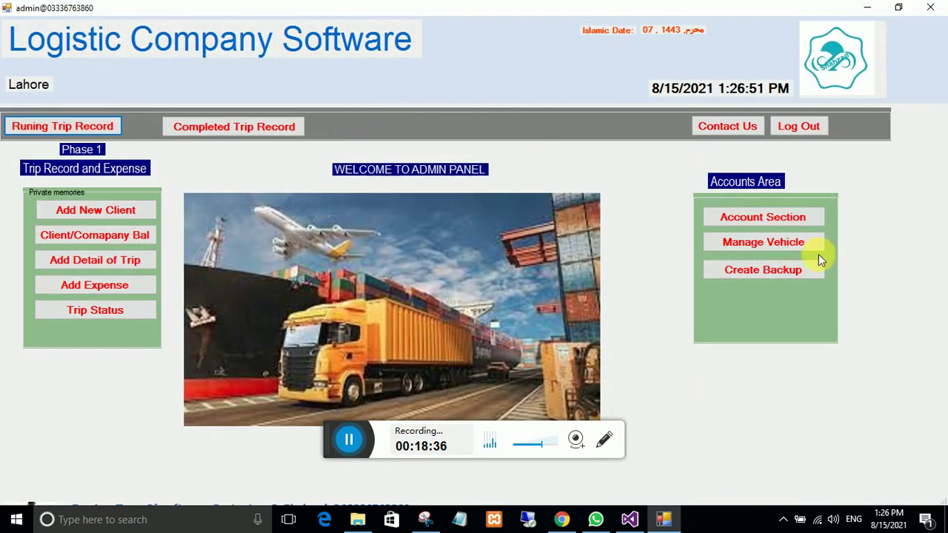
# Step: Open the Add Drawns form in the account section and select the Driver inam account
pyautogui.click(796, 226)
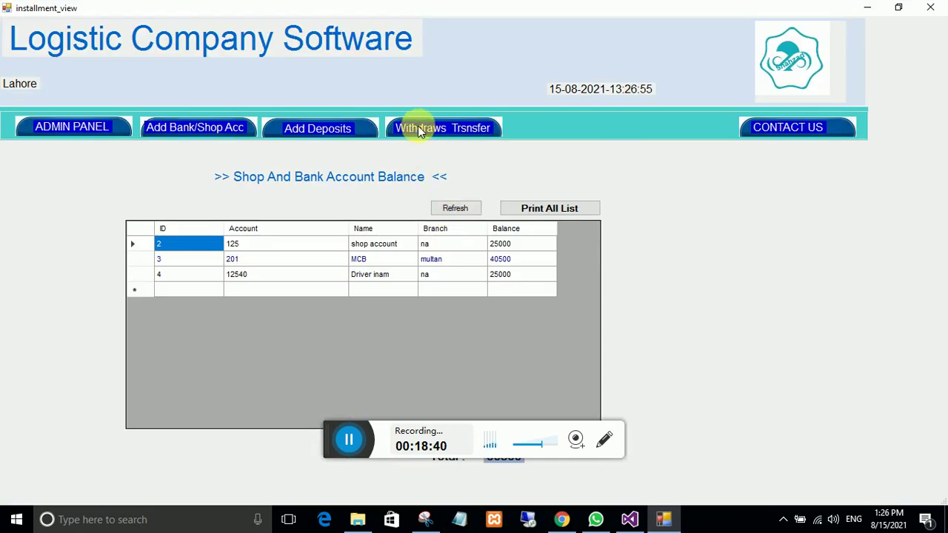
pyautogui.click(419, 130)
pyautogui.click(340, 200)
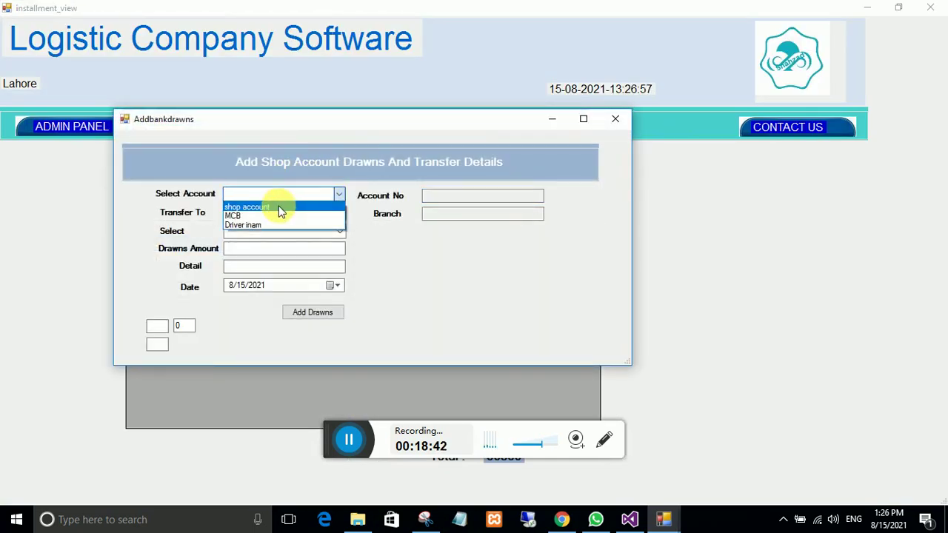
pyautogui.click(251, 226)
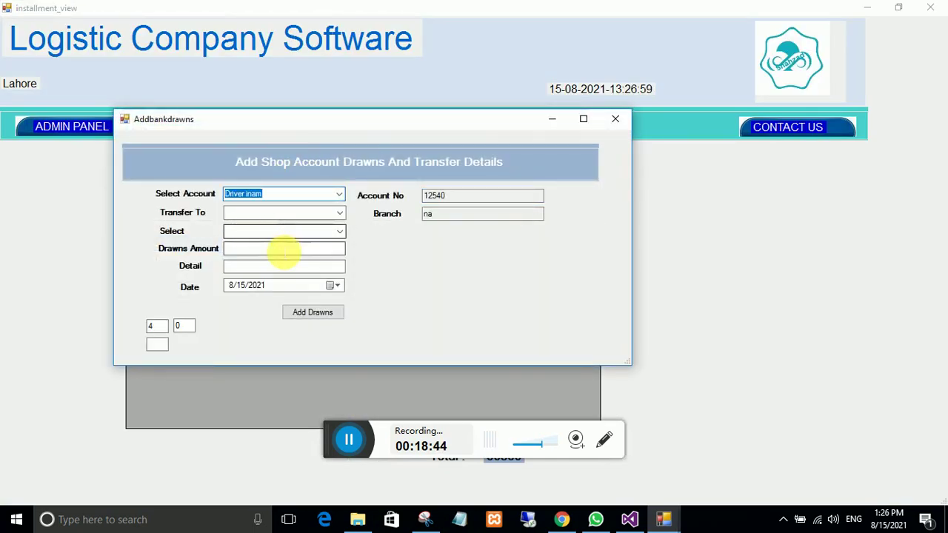
pyautogui.click(336, 213)
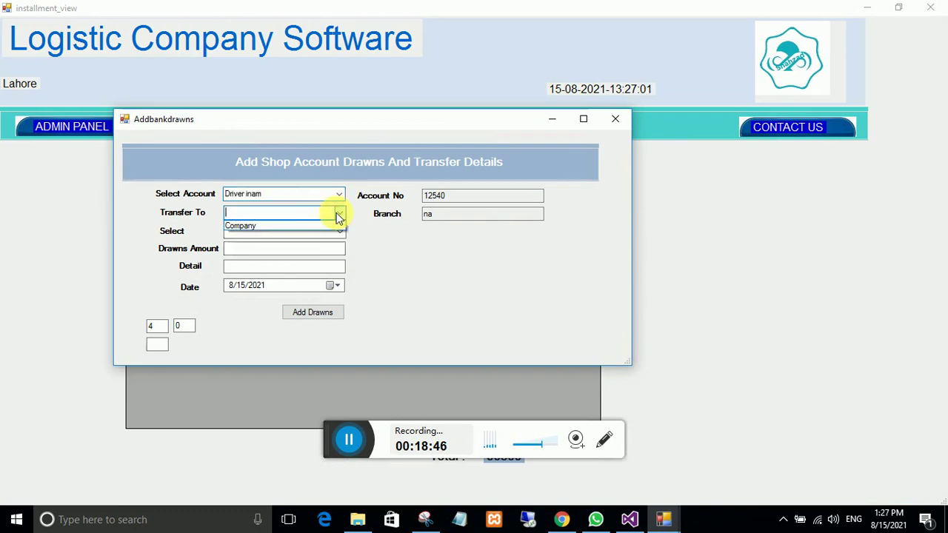
pyautogui.click(336, 214)
pyautogui.click(338, 232)
# Step: Withdraw 1500 with detail 'for house use', refresh, and view the Driver inam ledger at 23500
pyautogui.click(261, 251)
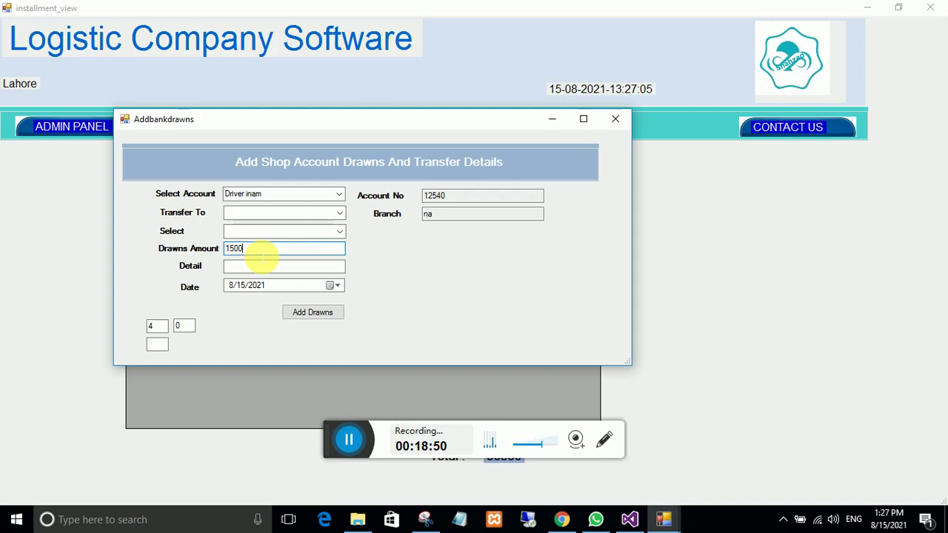
pyautogui.click(259, 270)
pyautogui.write('for ')
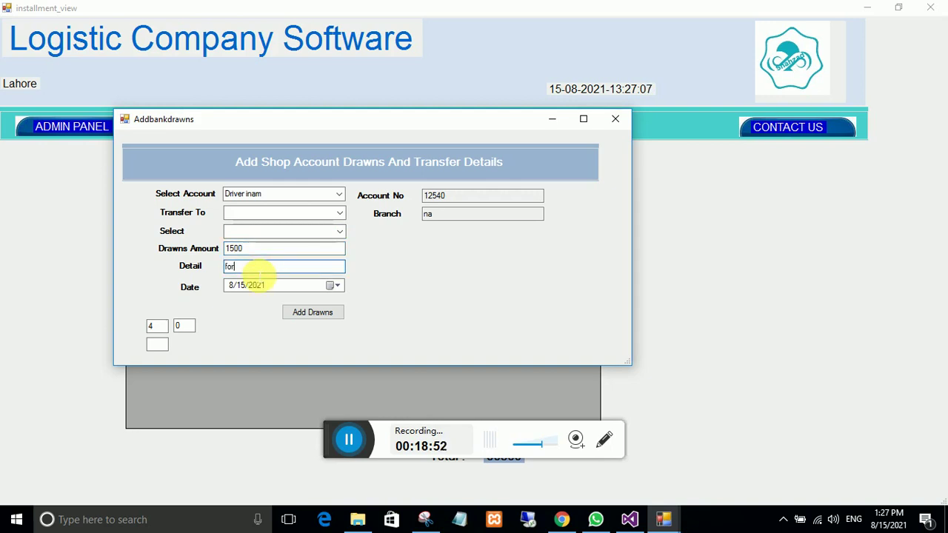
pyautogui.write('house use')
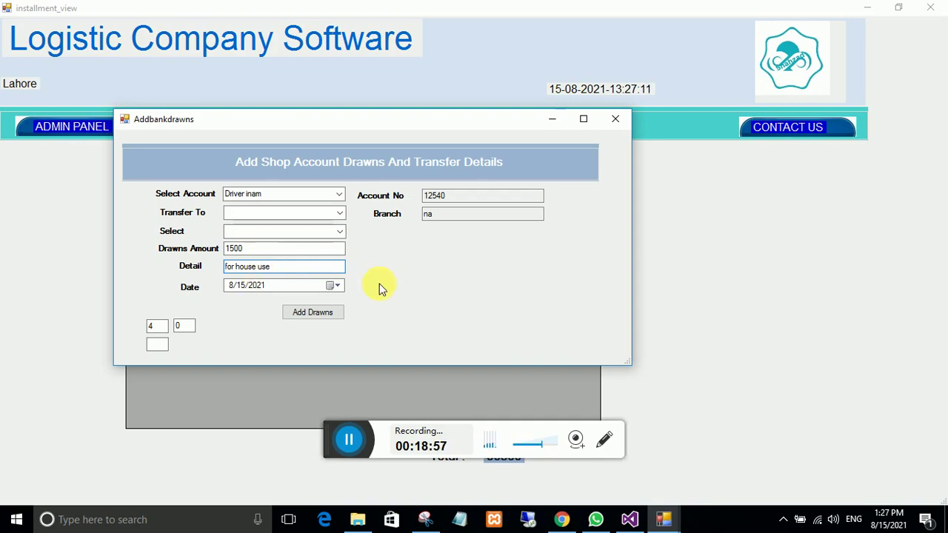
pyautogui.click(313, 314)
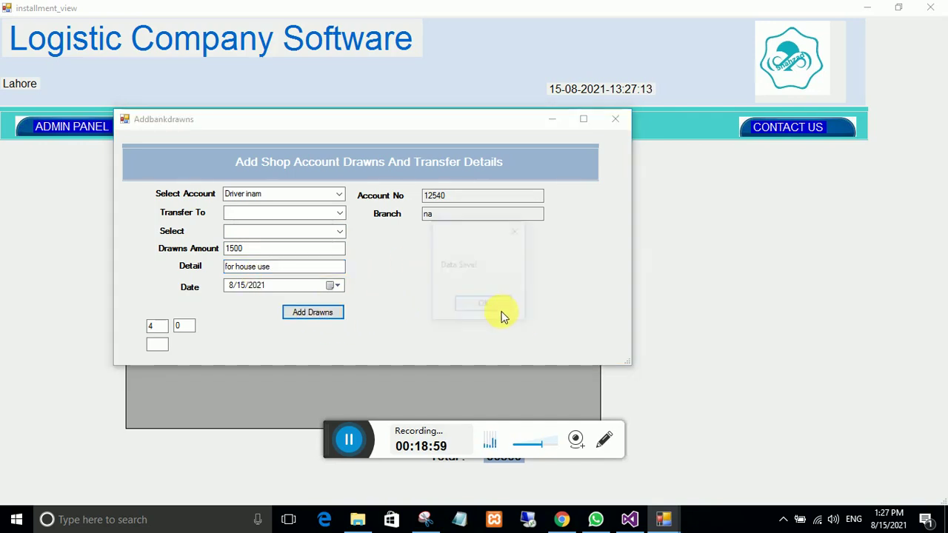
pyautogui.click(497, 307)
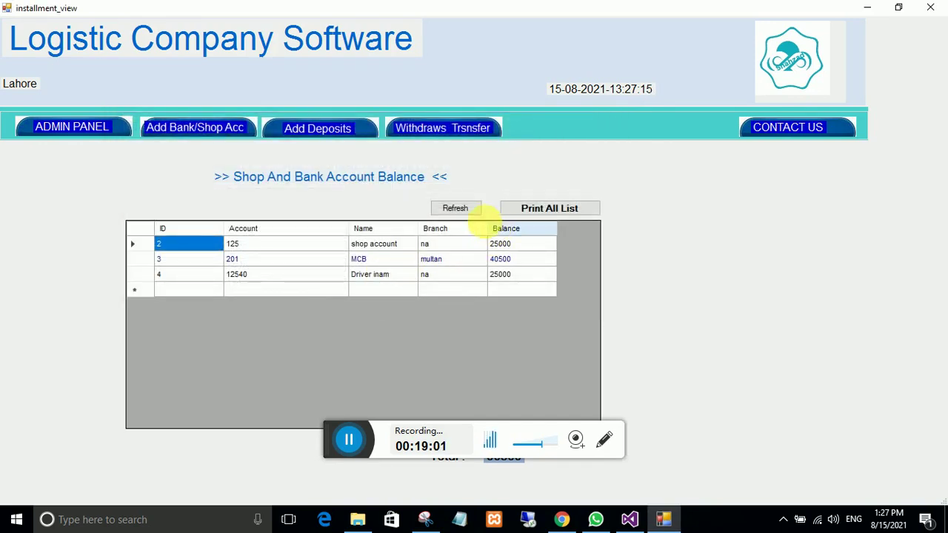
pyautogui.click(455, 208)
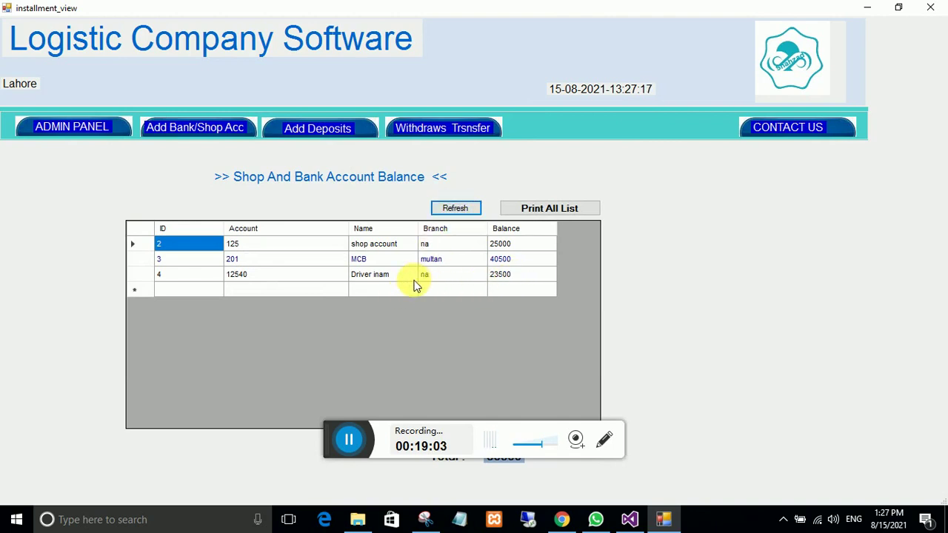
pyautogui.hotkey('alt', 'Tab')
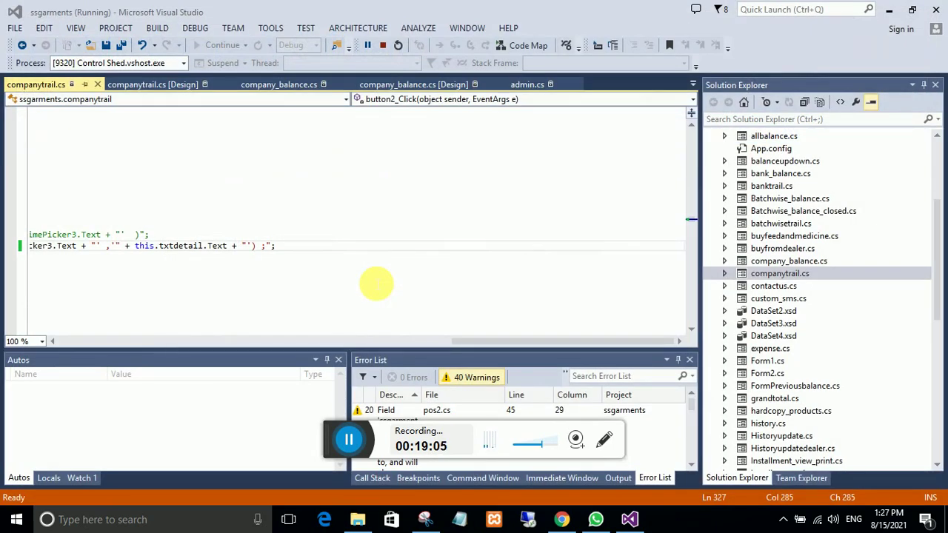
pyautogui.hotkey('alt', 'Tab')
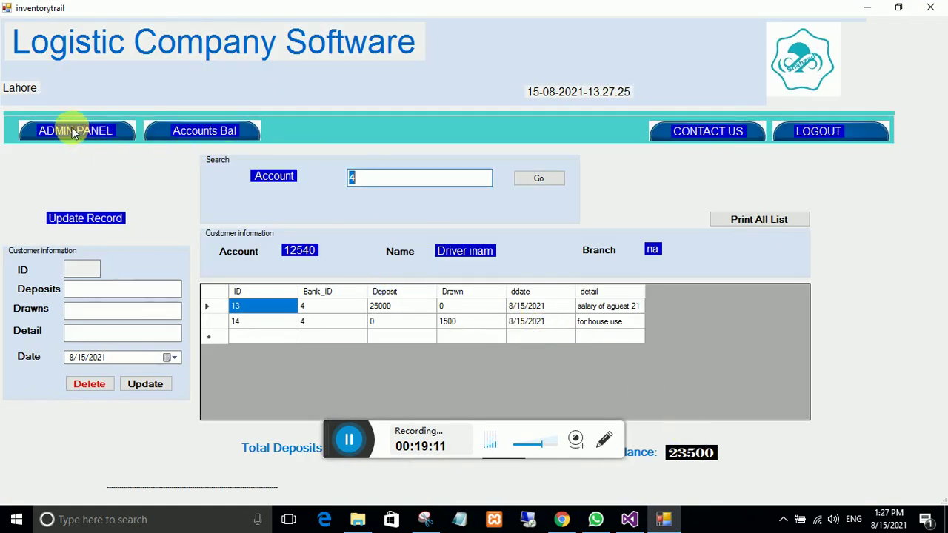
# Step: Return from the Driver inam ledger to the Shop And Bank Account Balance list and start a new deposit
pyautogui.hotkey('alt', 'Tab')
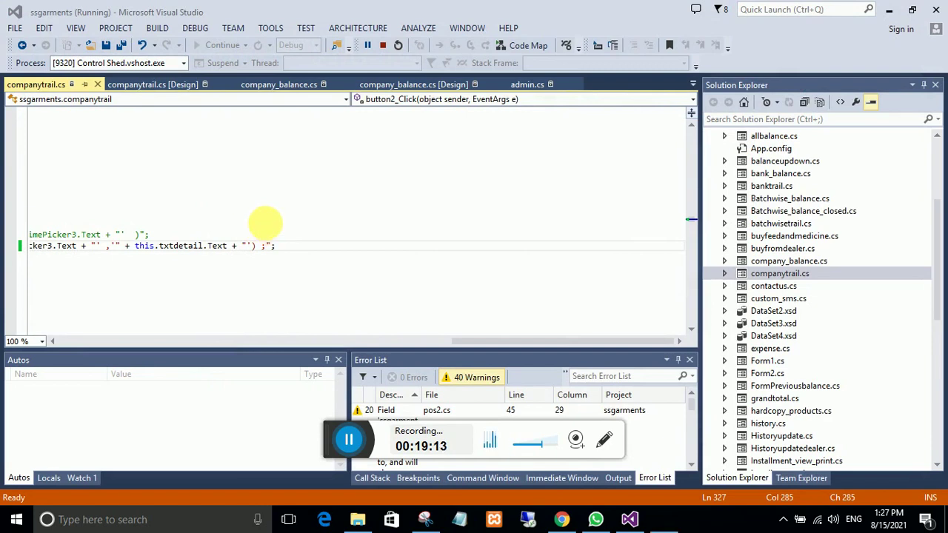
pyautogui.hotkey('alt', 'Tab')
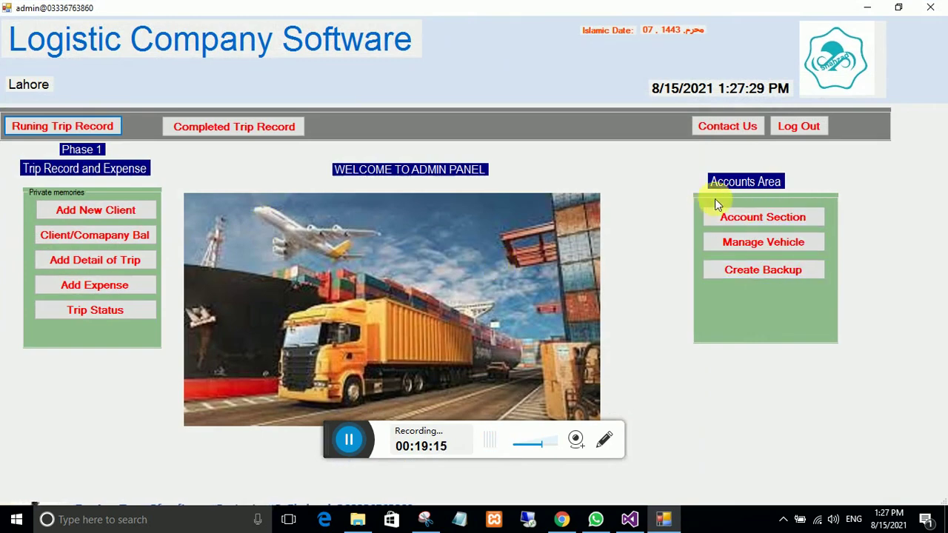
pyautogui.click(752, 219)
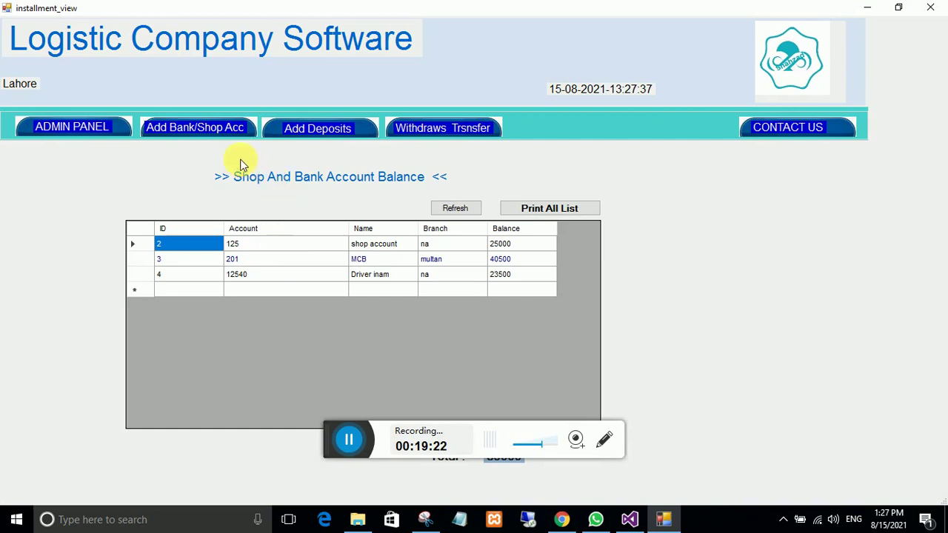
pyautogui.click(315, 130)
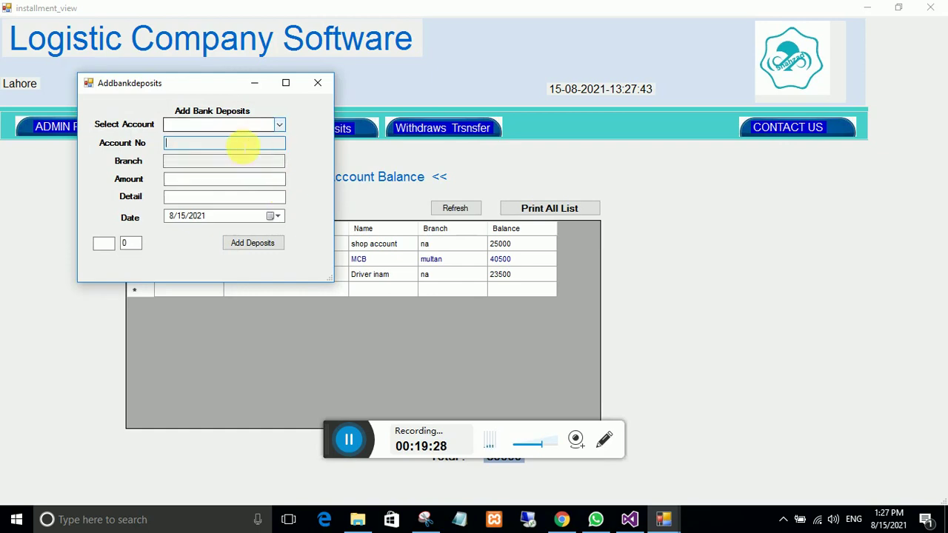
# Step: Deposit 4500 into Driver inam with detail 'inaam after trip of karachi', bringing the balance to 28000
pyautogui.click(277, 126)
pyautogui.click(197, 156)
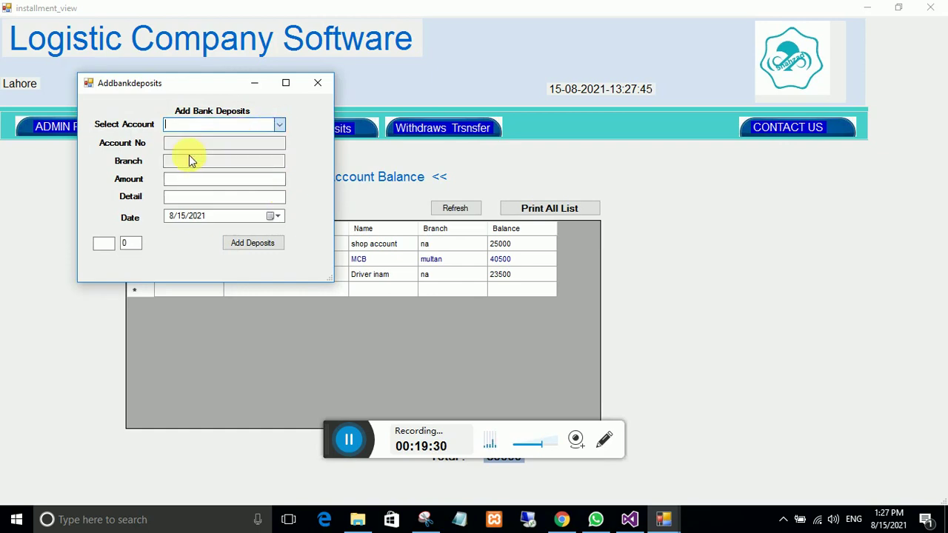
pyautogui.click(188, 182)
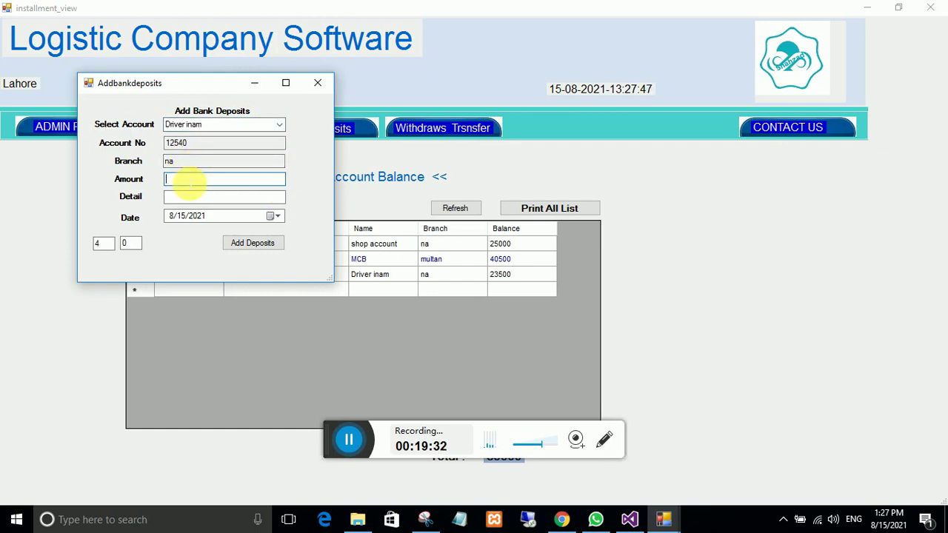
pyautogui.write('4500')
pyautogui.click(185, 200)
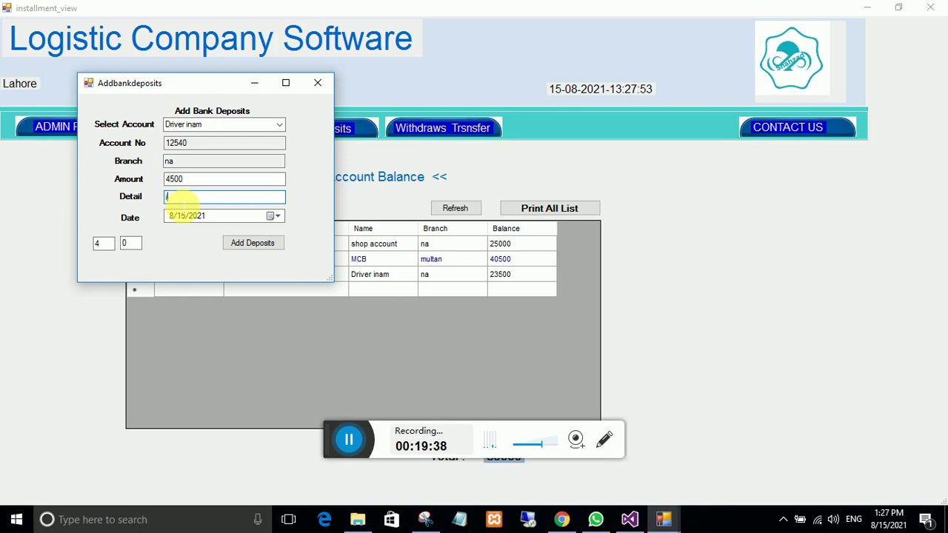
pyautogui.write('inaam after trip of karachi')
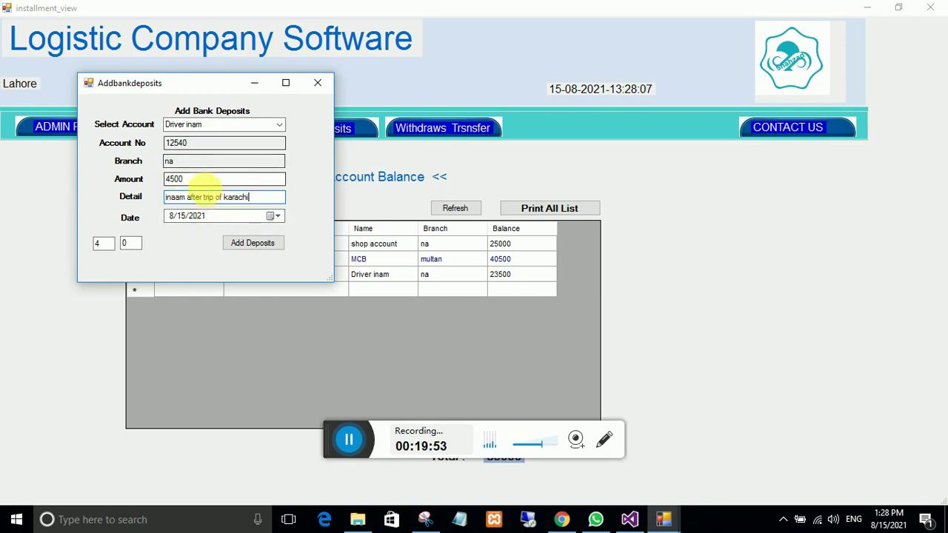
pyautogui.click(246, 244)
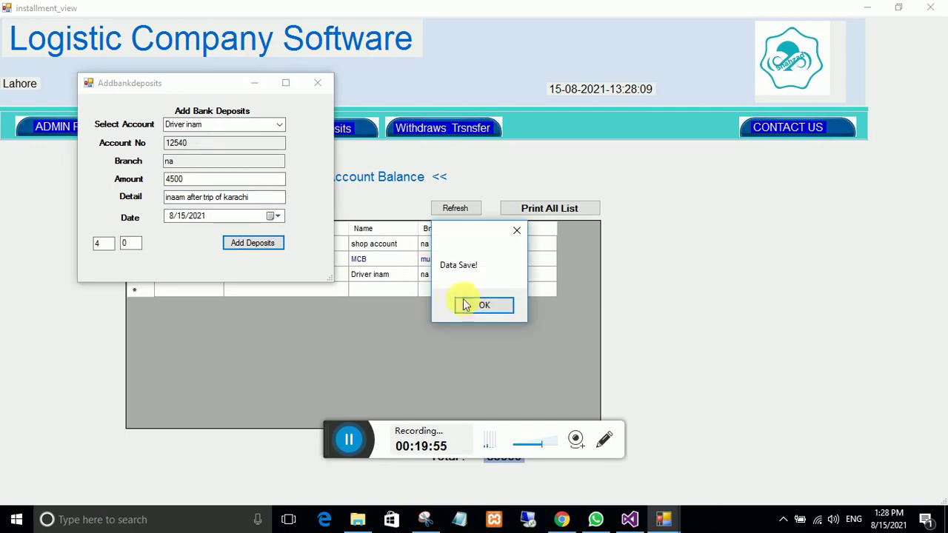
pyautogui.click(485, 304)
pyautogui.click(447, 215)
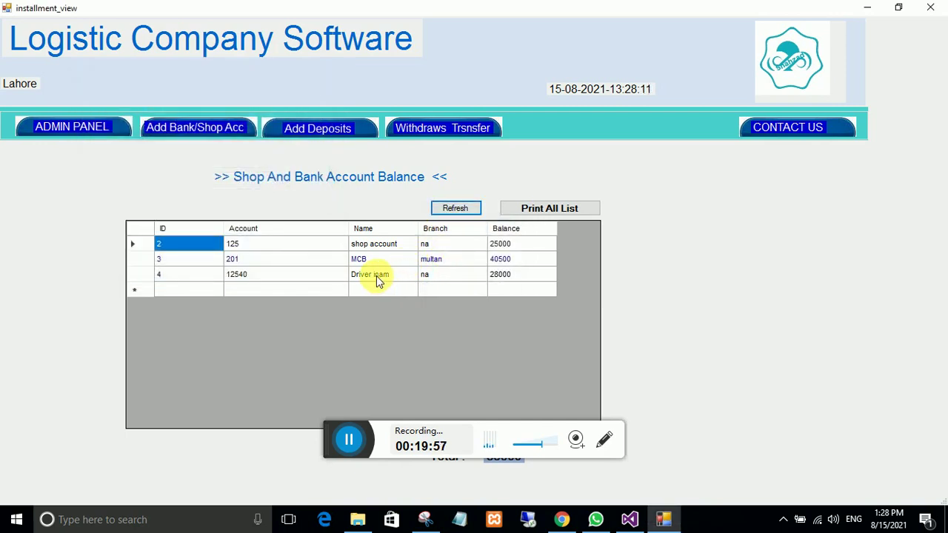
pyautogui.hotkey('alt', 'F4')
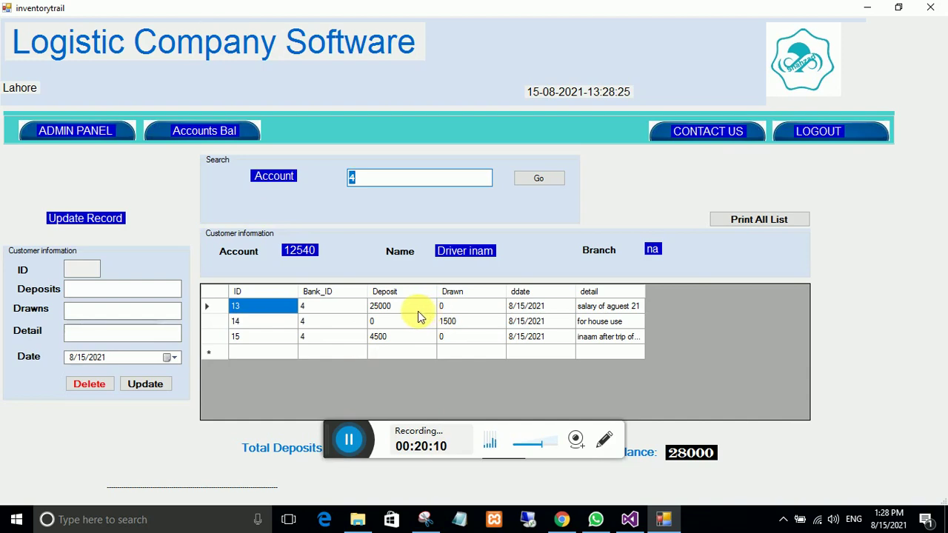
pyautogui.click(112, 137)
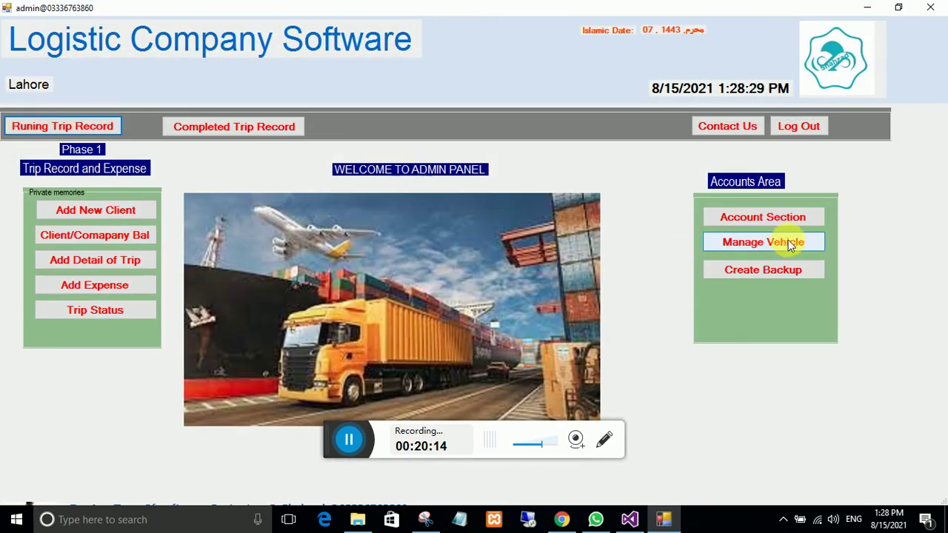
pyautogui.click(783, 224)
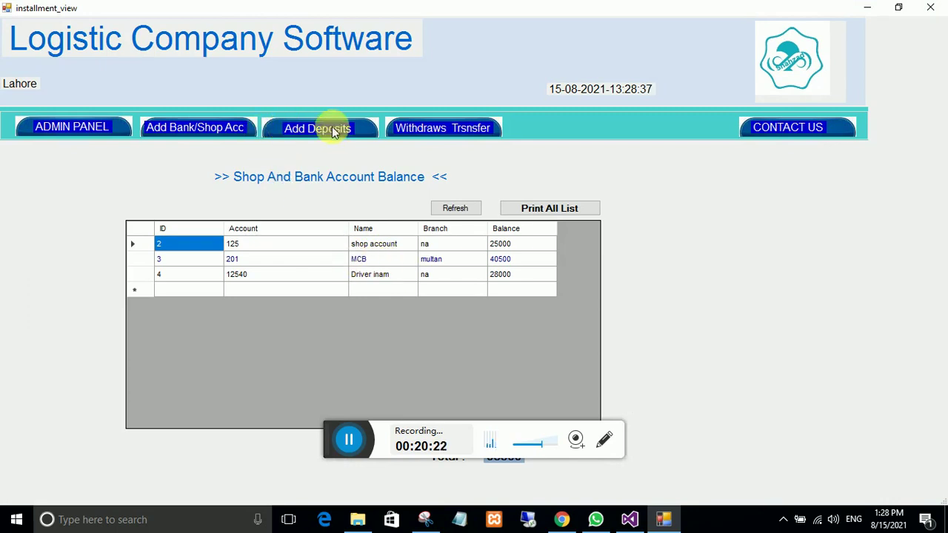
# Step: Deposit 75000 into MCB with detail 'kariya of karachi trip', then refresh to show 115500
pyautogui.click(306, 142)
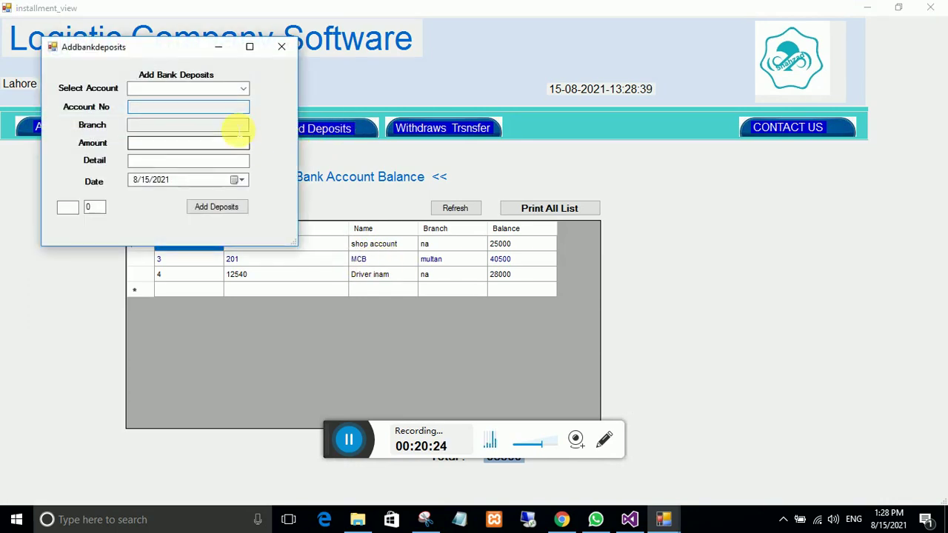
pyautogui.click(243, 90)
pyautogui.click(154, 111)
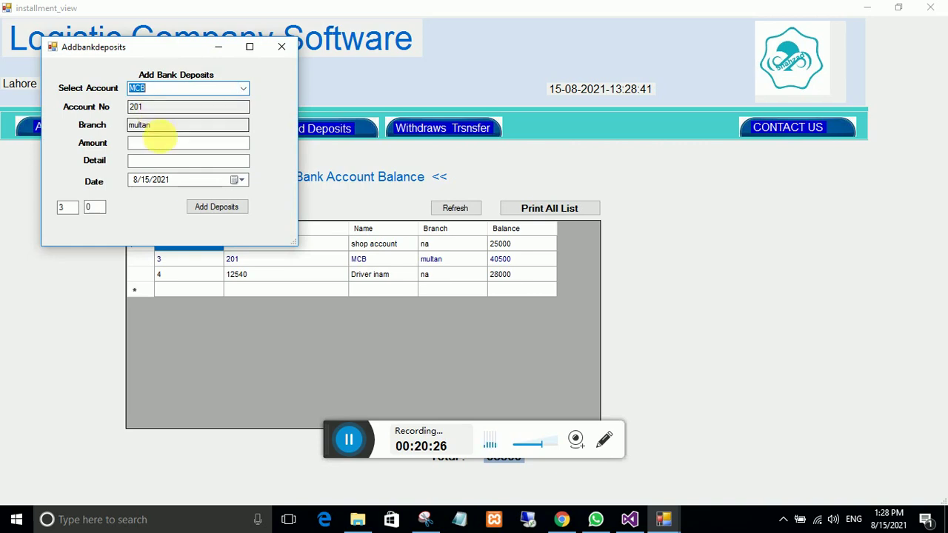
pyautogui.click(167, 144)
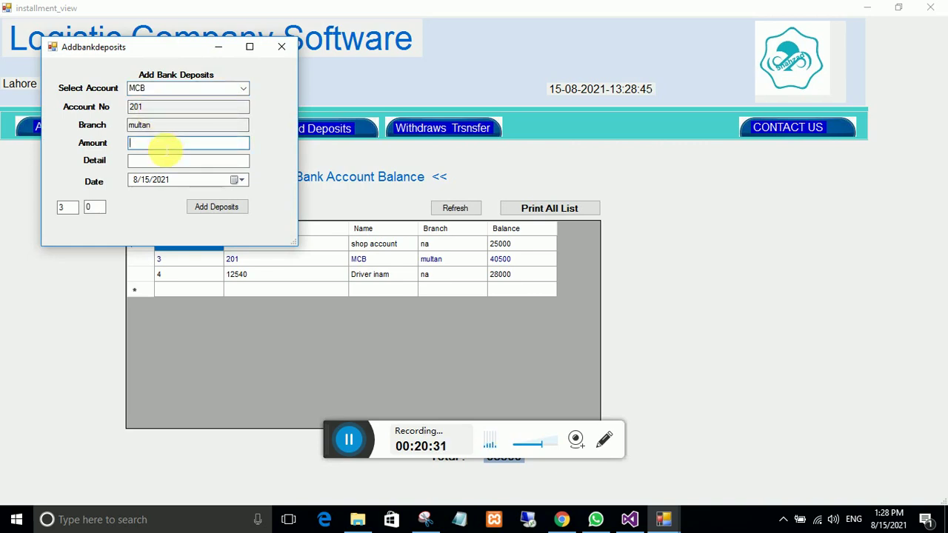
pyautogui.write('5000')
pyautogui.click(159, 162)
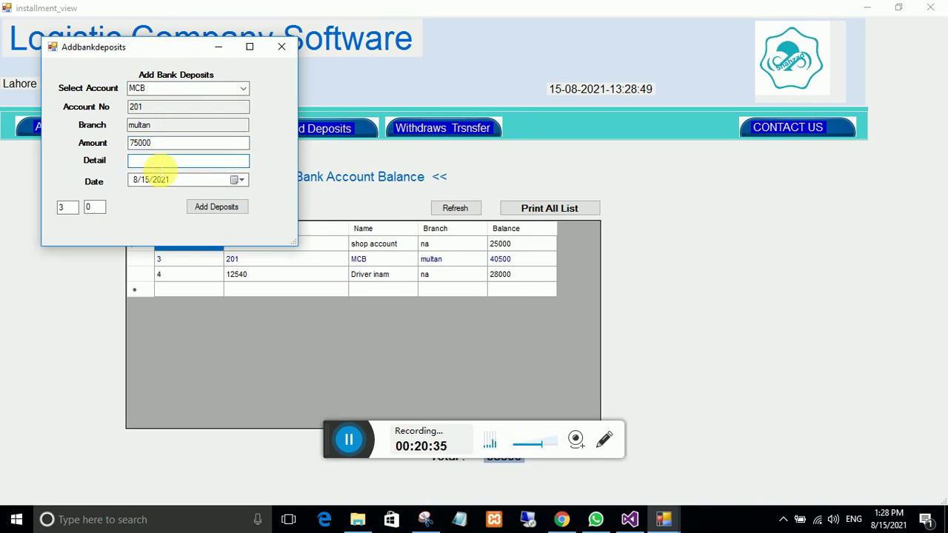
pyautogui.write('kariya of karachi trip')
pyautogui.click(217, 208)
pyautogui.click(474, 302)
pyautogui.click(458, 211)
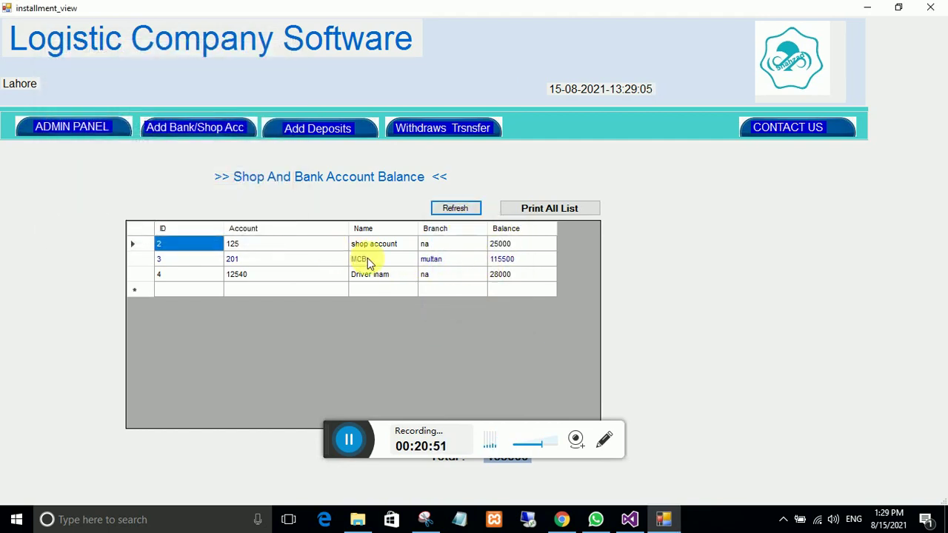
# Step: Review the MCB account's deposit and drawn entries in the transaction list, then switch back
pyautogui.hotkey('alt', 'Tab')
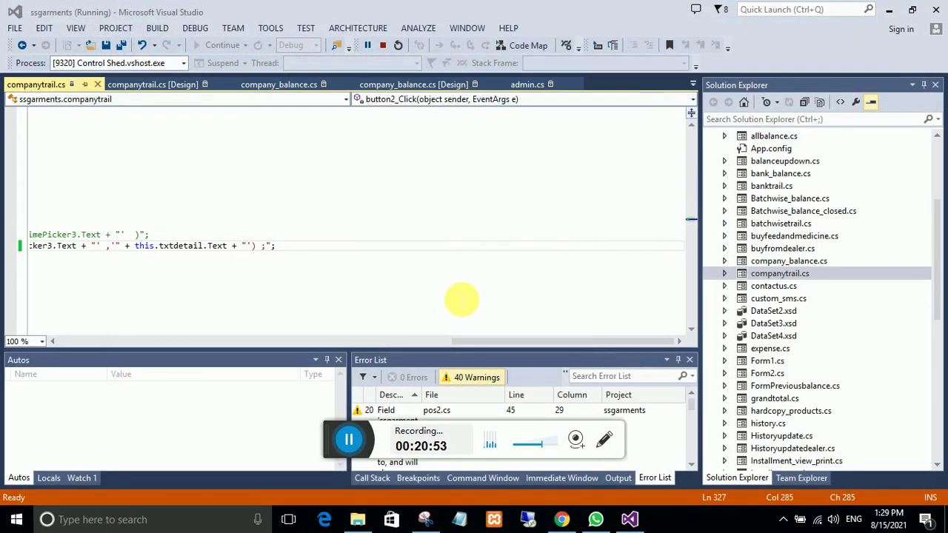
pyautogui.hotkey('alt', 'Tab')
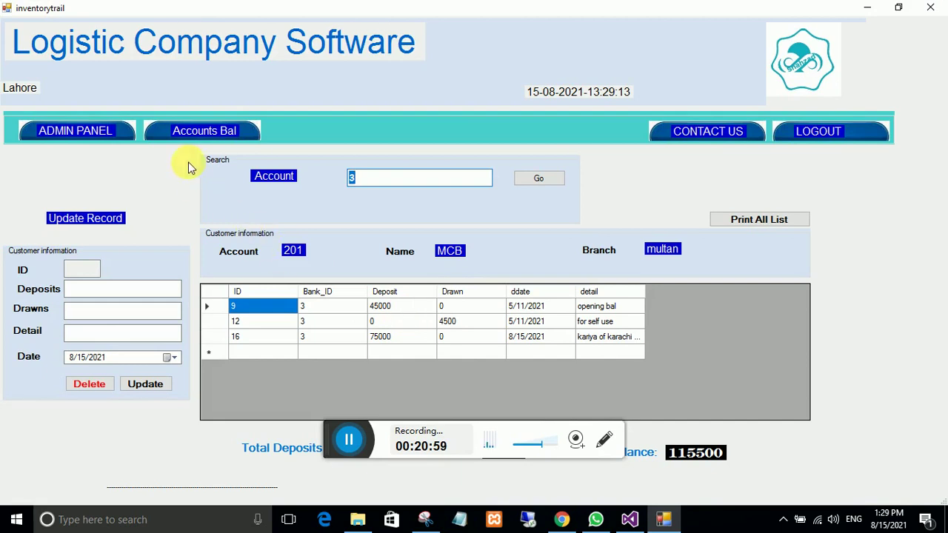
pyautogui.hotkey('alt', 'Tab')
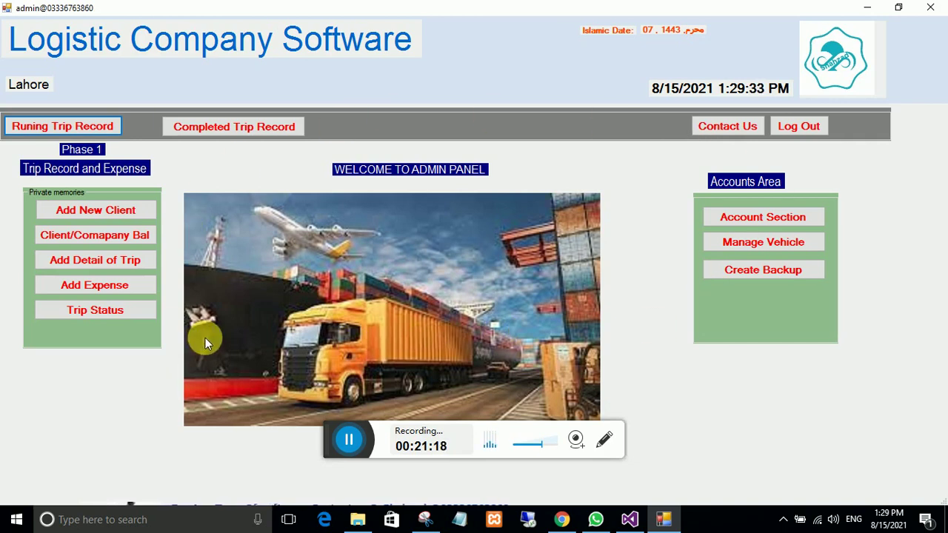
# Step: Create the database backup, confirming each success message, then minimize both windows to the desktop
pyautogui.click(727, 275)
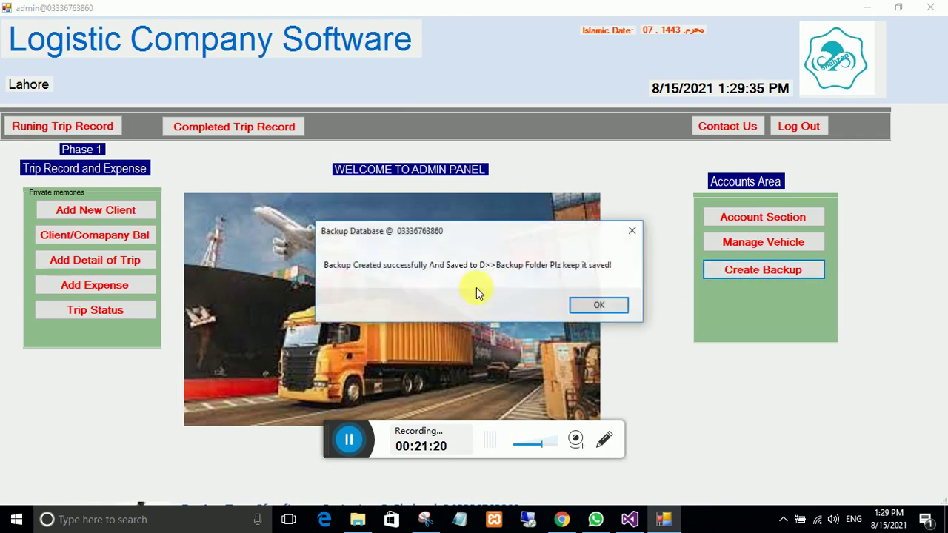
pyautogui.click(582, 307)
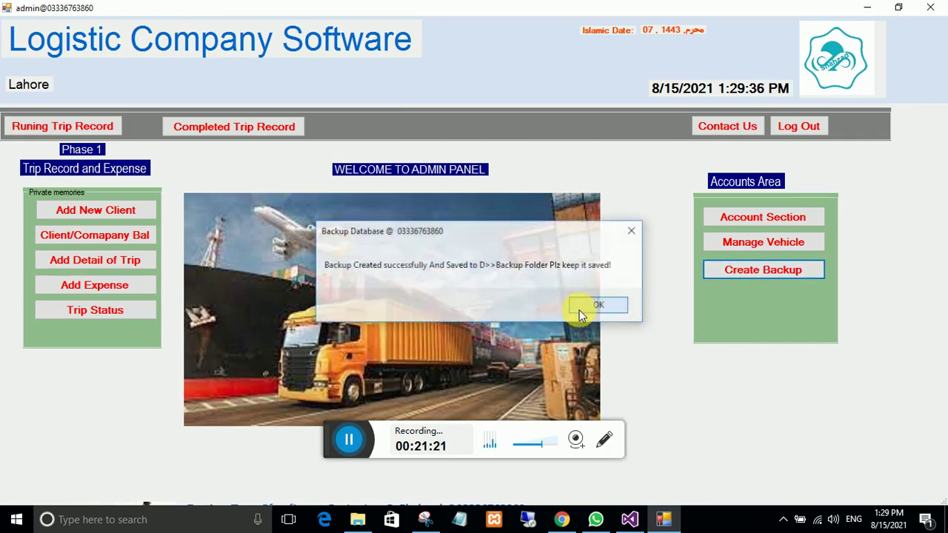
pyautogui.click(739, 282)
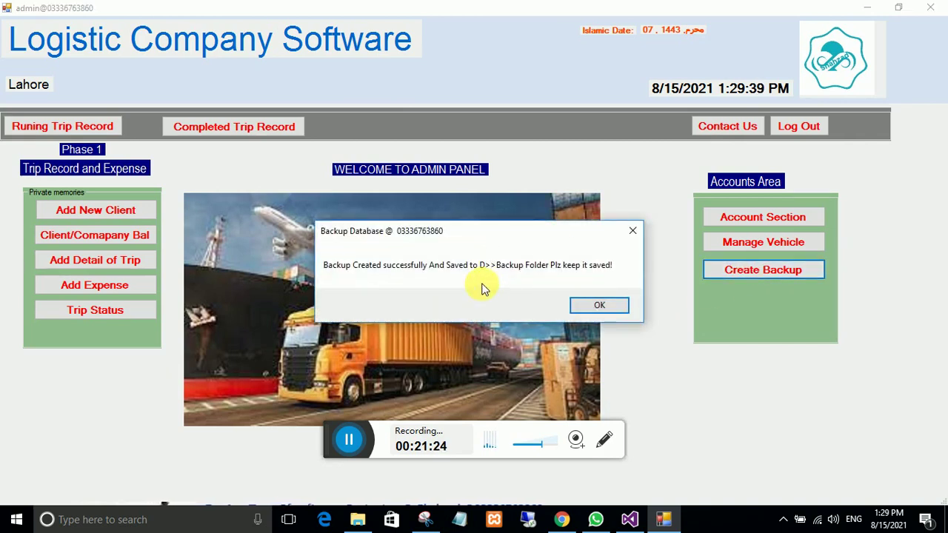
pyautogui.click(585, 305)
pyautogui.click(867, 8)
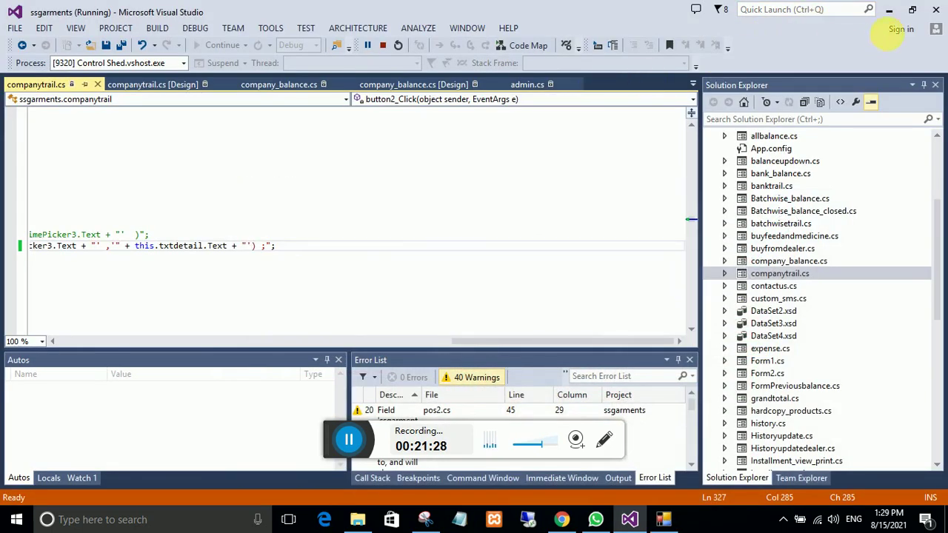
pyautogui.click(888, 9)
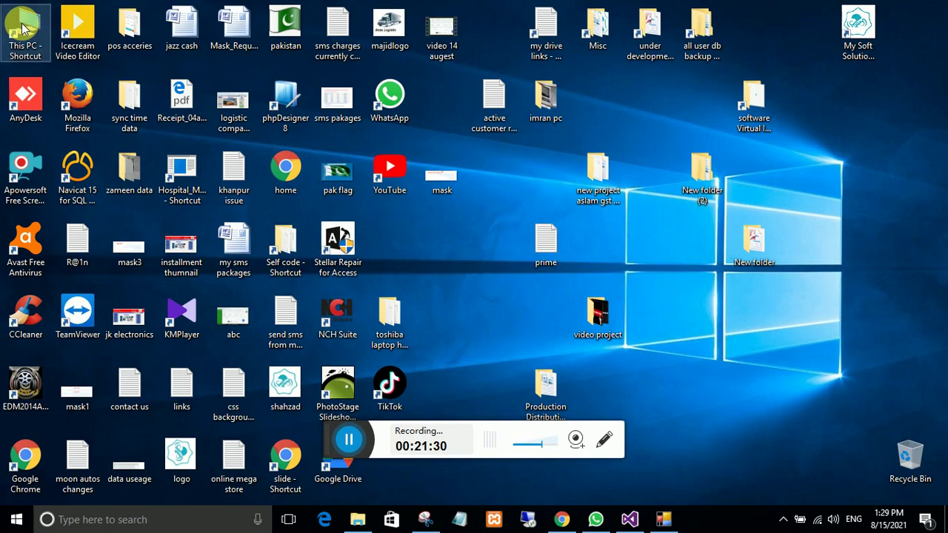
# Step: Check This PC > PERSONAL (D:) > Backup for the installment_db backup, then return to the app
pyautogui.doubleClick(22, 29)
pyautogui.doubleClick(365, 268)
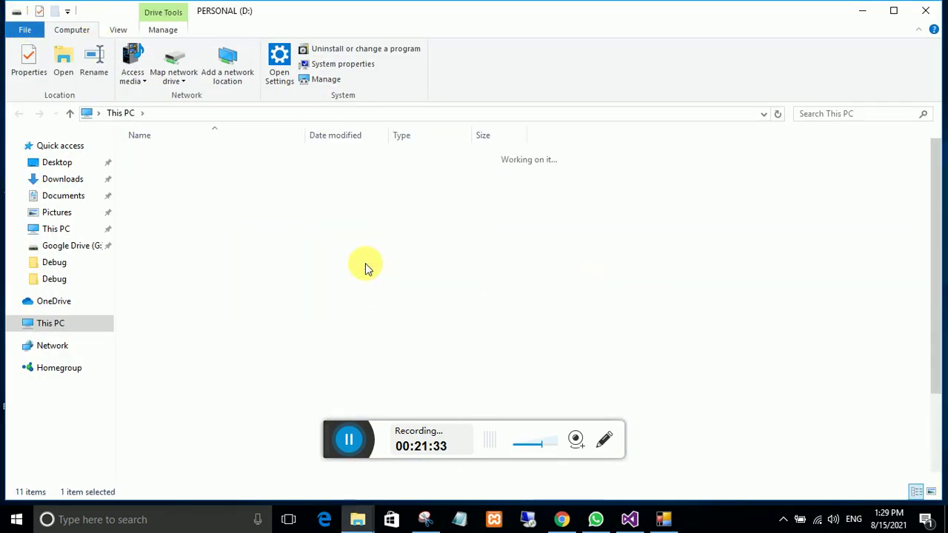
pyautogui.doubleClick(160, 155)
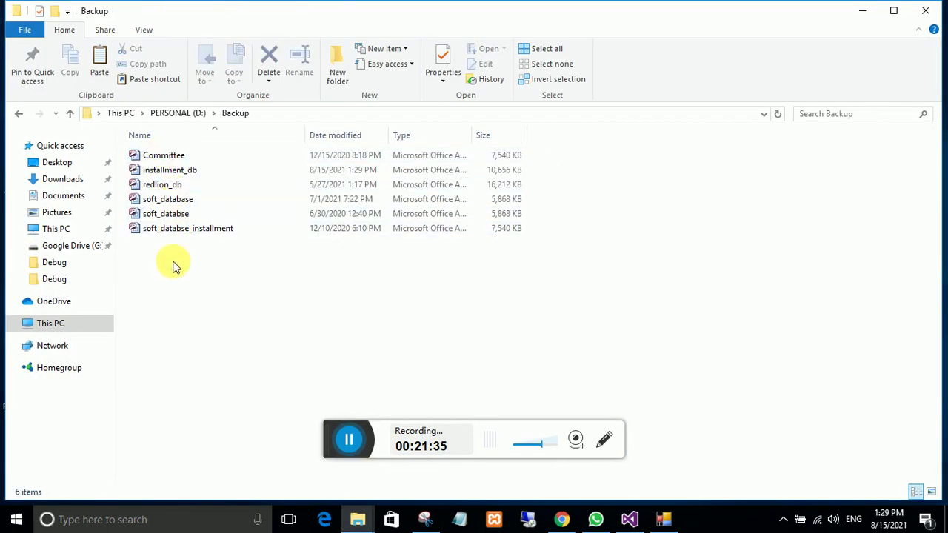
pyautogui.click(932, 19)
pyautogui.click(656, 516)
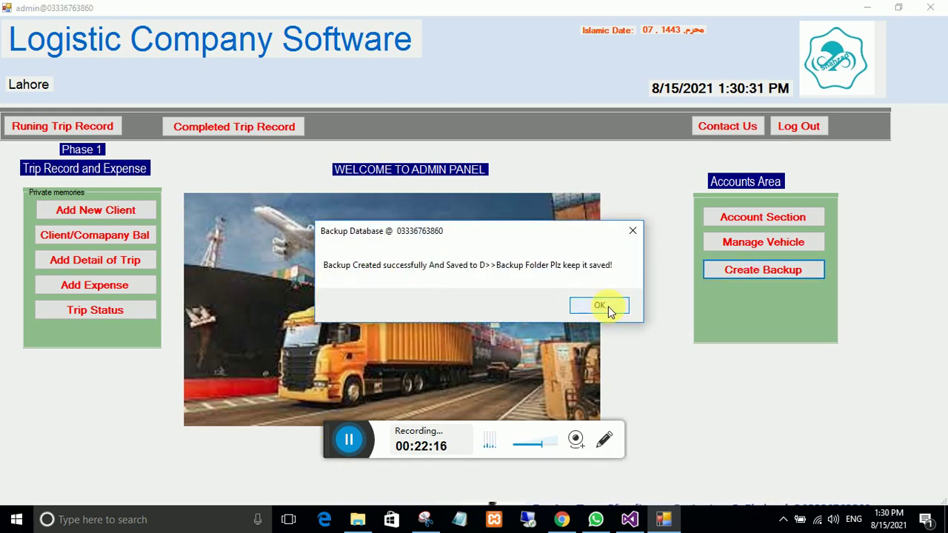
# Step: Acknowledge the Backup Database success message and get back to the admin panel
pyautogui.click(573, 309)
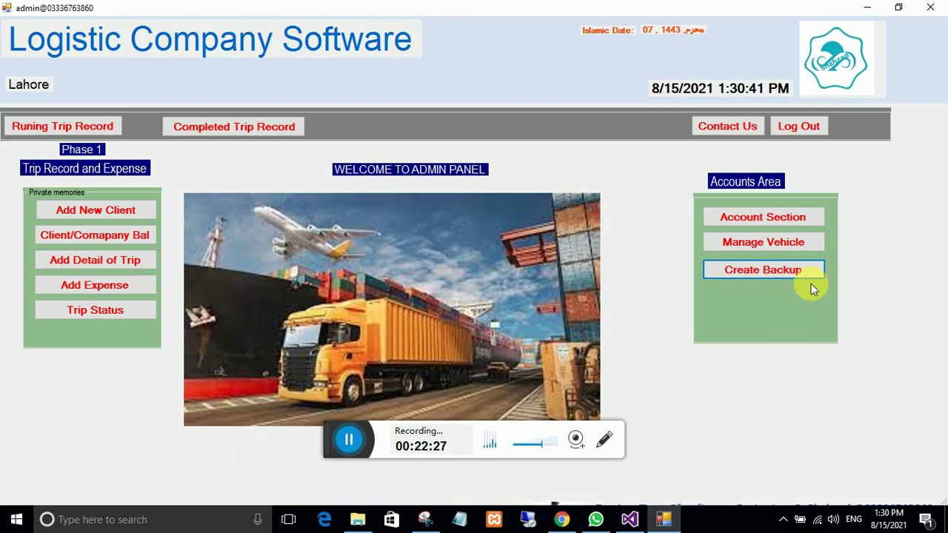
pyautogui.click(793, 276)
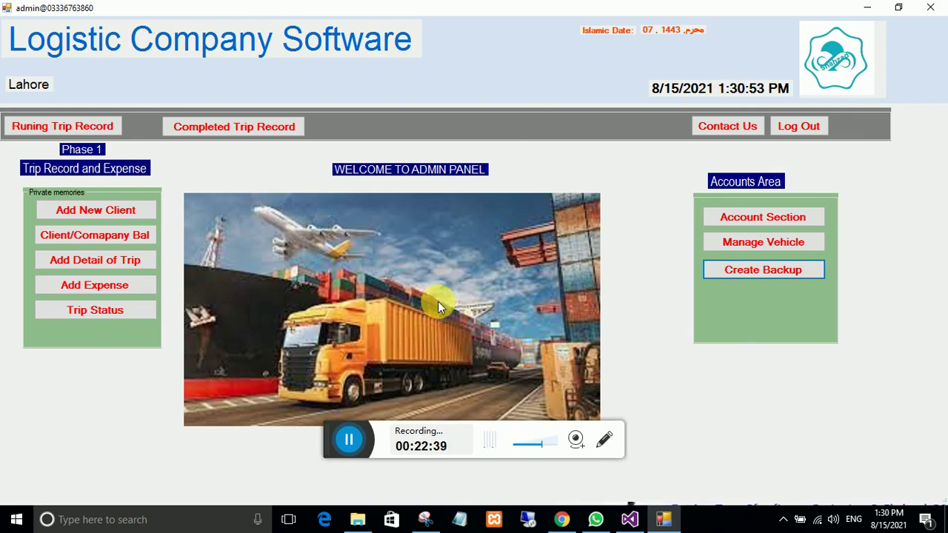
pyautogui.click(109, 216)
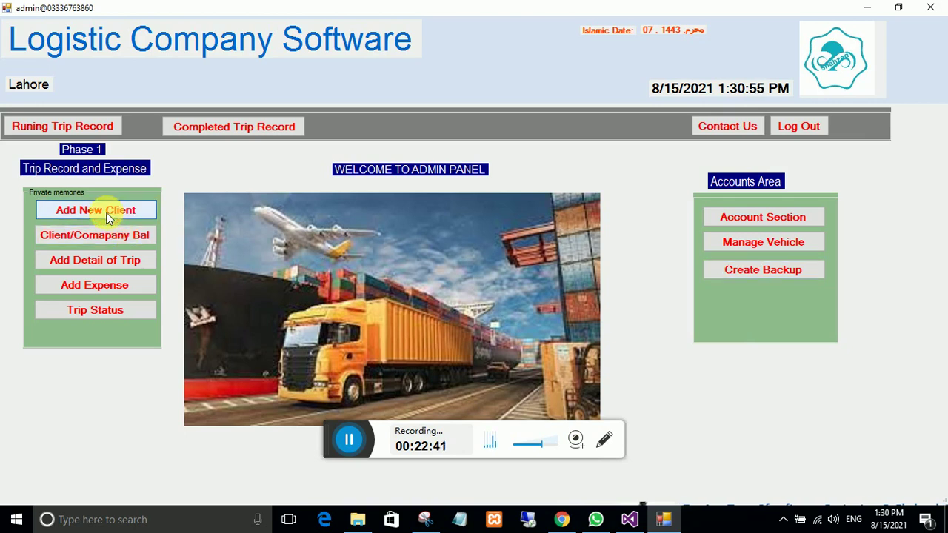
pyautogui.click(109, 214)
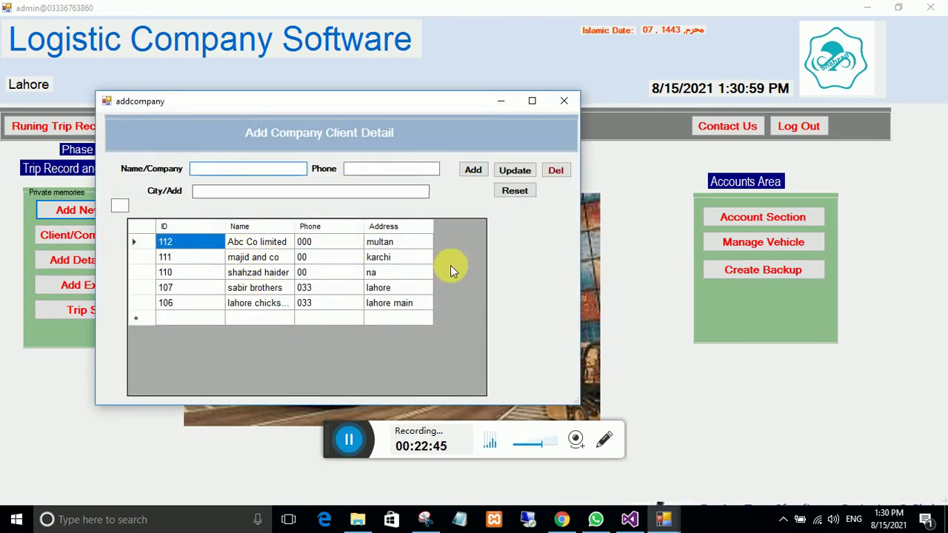
pyautogui.click(563, 101)
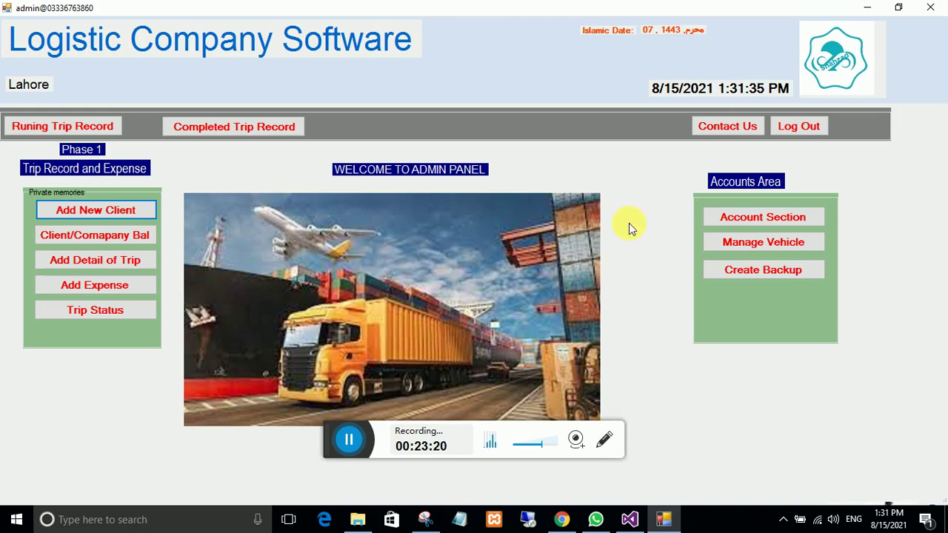
pyautogui.click(745, 131)
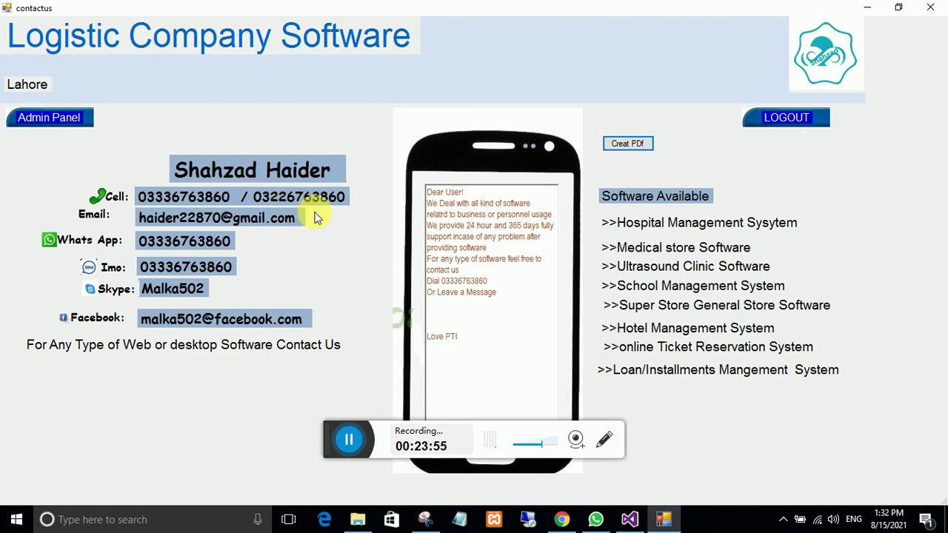
pyautogui.click(63, 118)
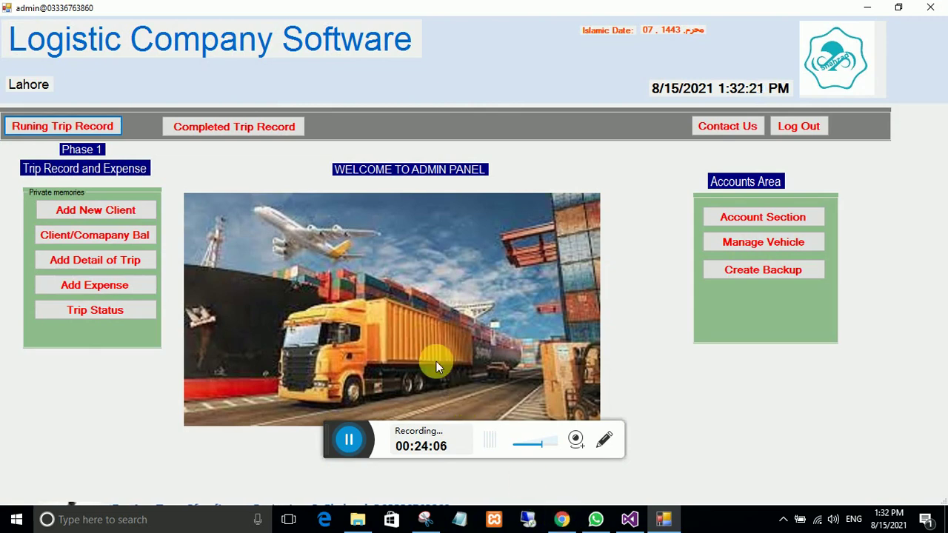
pyautogui.click(562, 519)
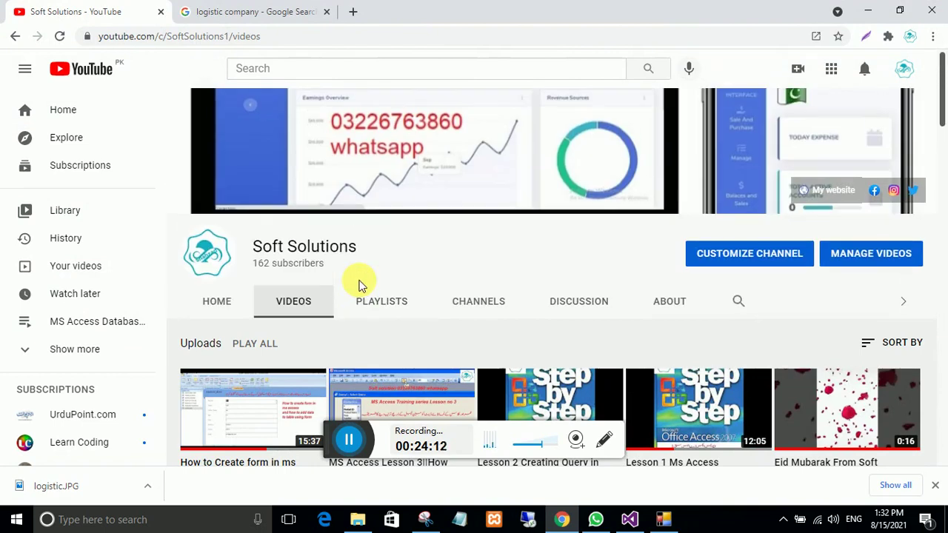
pyautogui.scroll(-4, 359, 285)
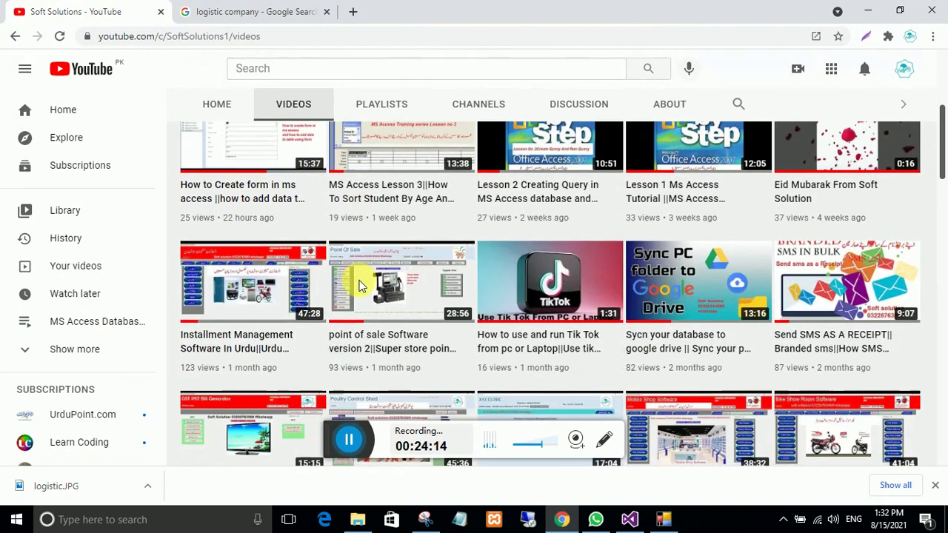
pyautogui.scroll(4, 359, 285)
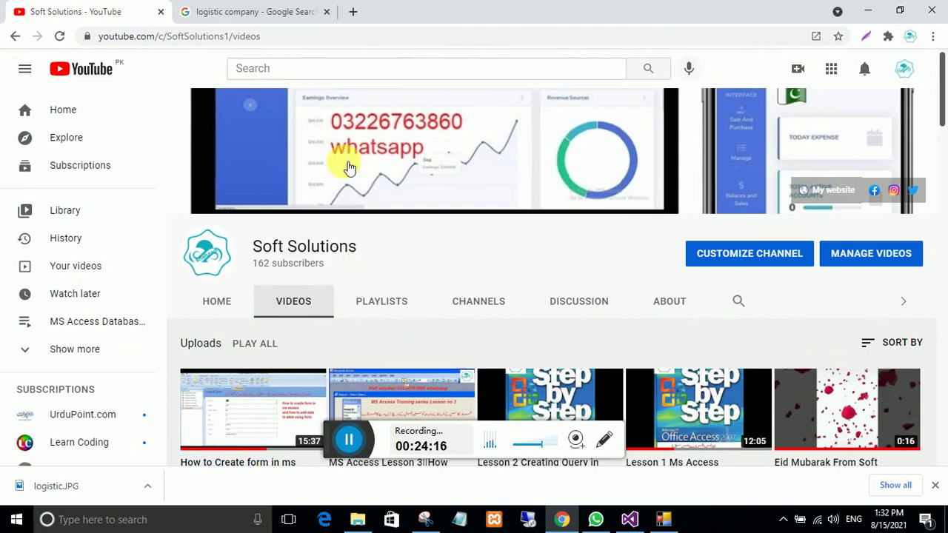
pyautogui.moveTo(641, 519)
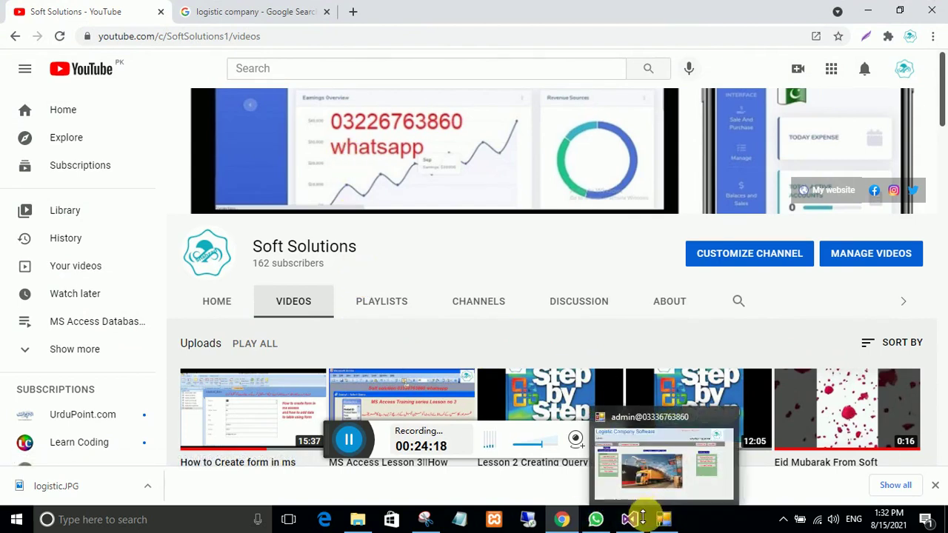
pyautogui.click(652, 419)
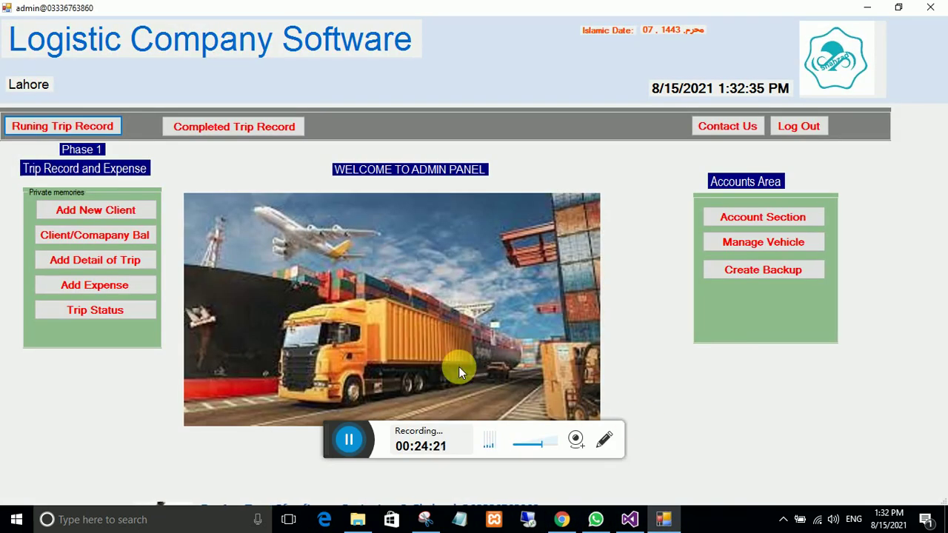